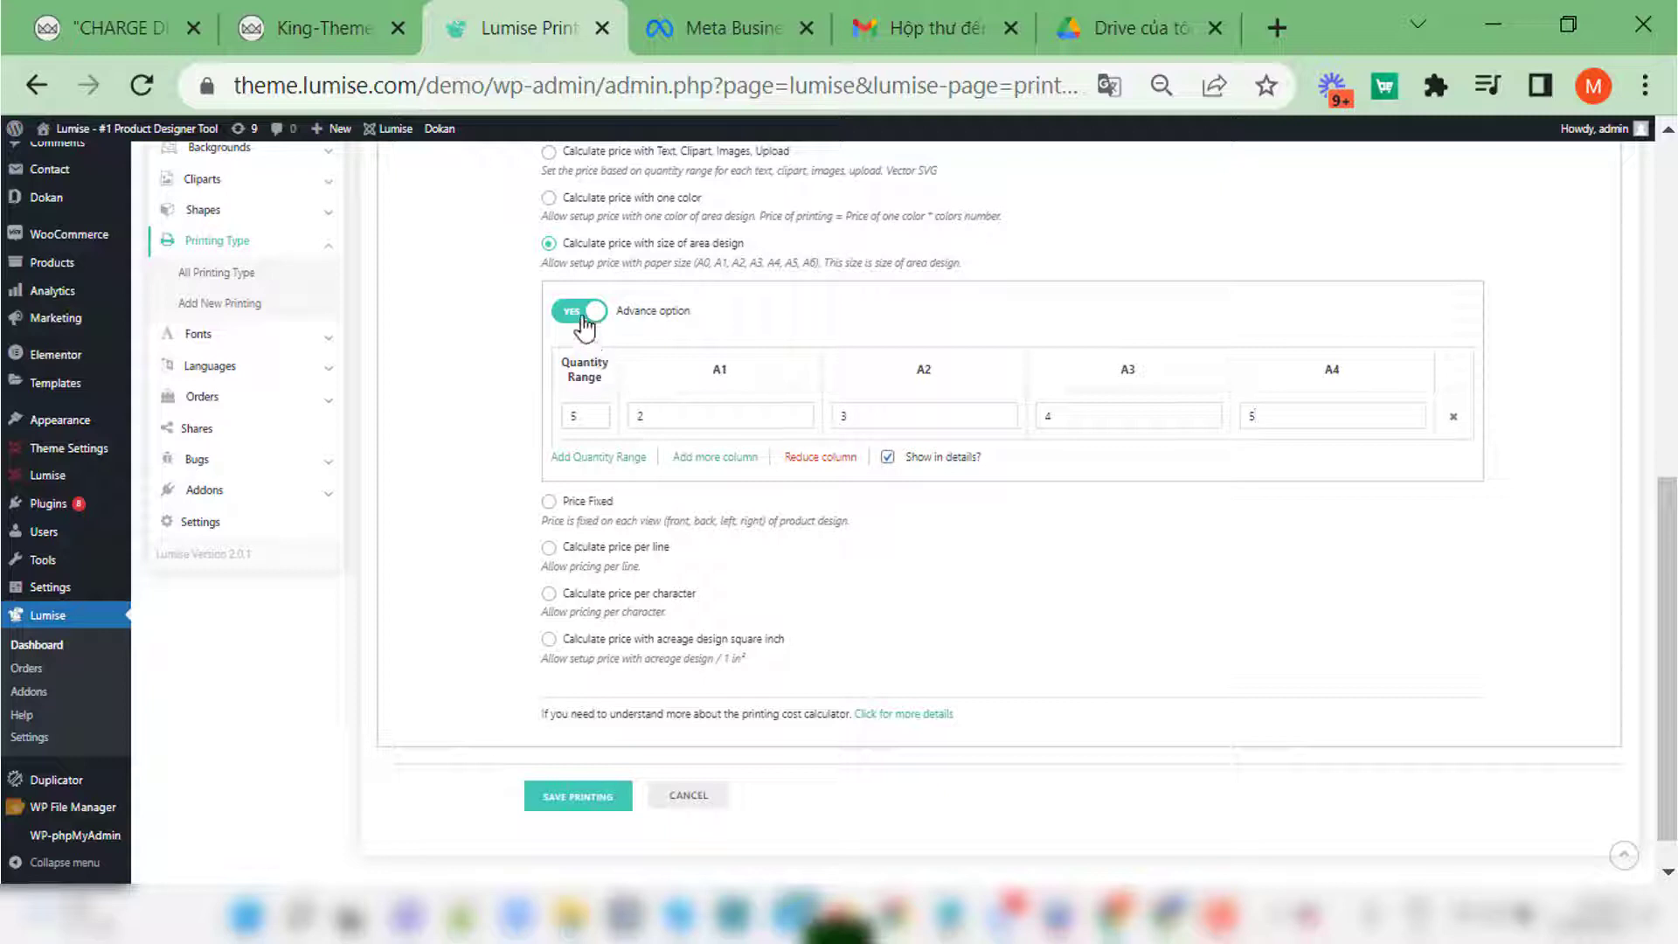
Step: Turn on advanced size pricing (A1 2, A2 3, A3 4, A4 5) and save Su Su 2
click(582, 315)
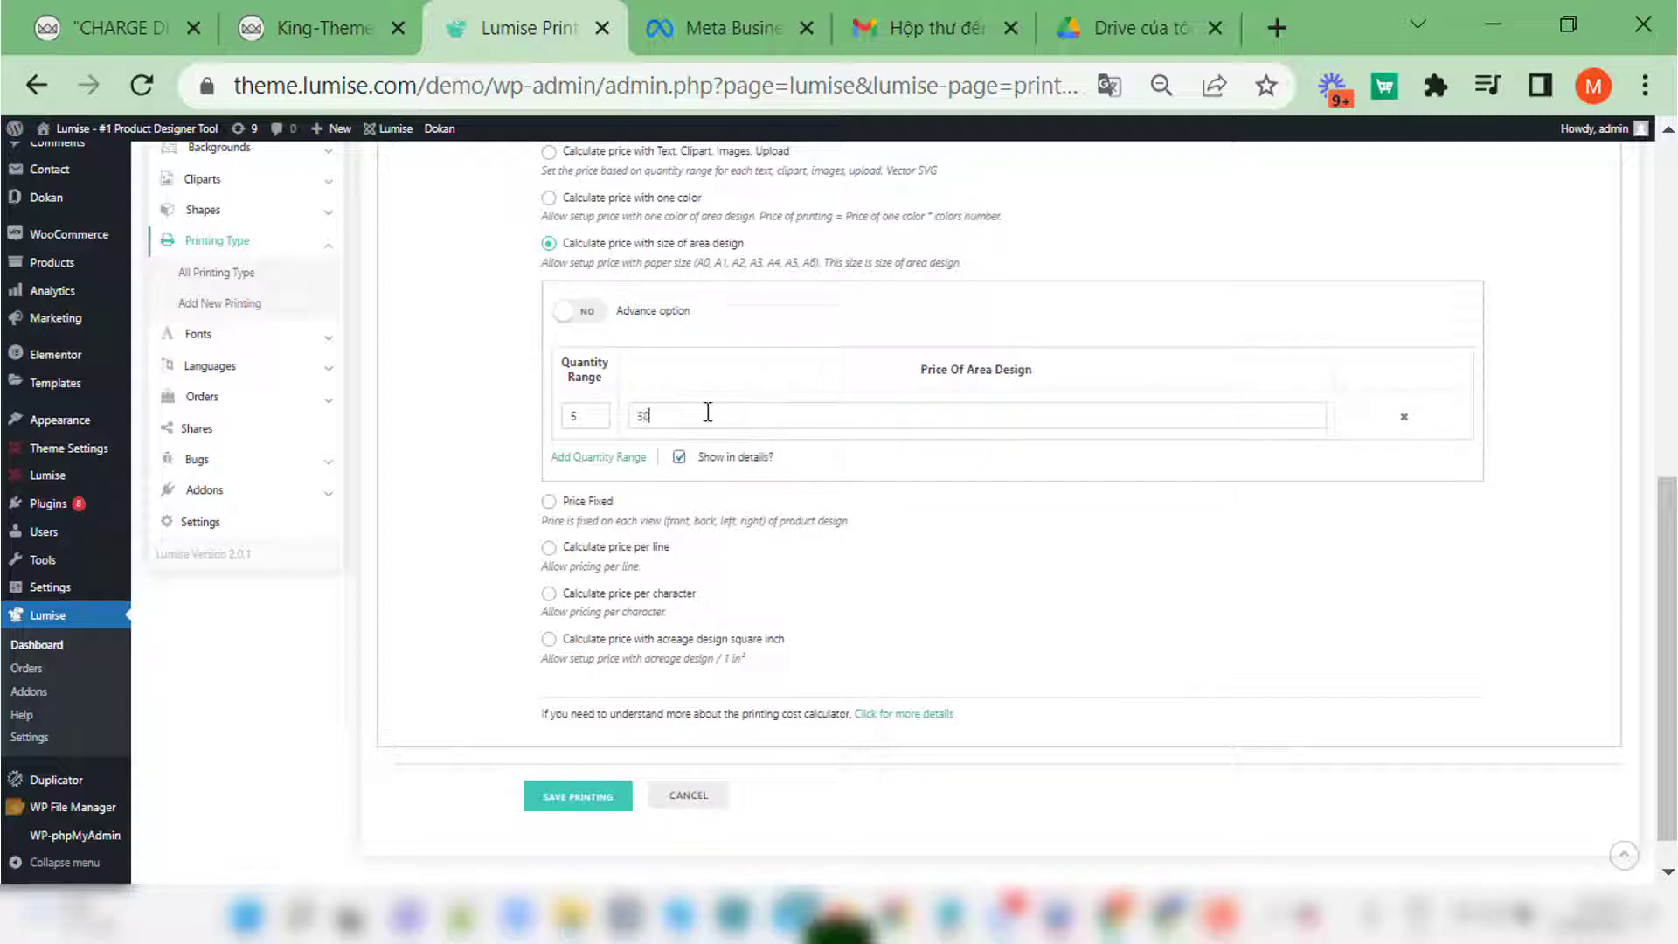
click(587, 319)
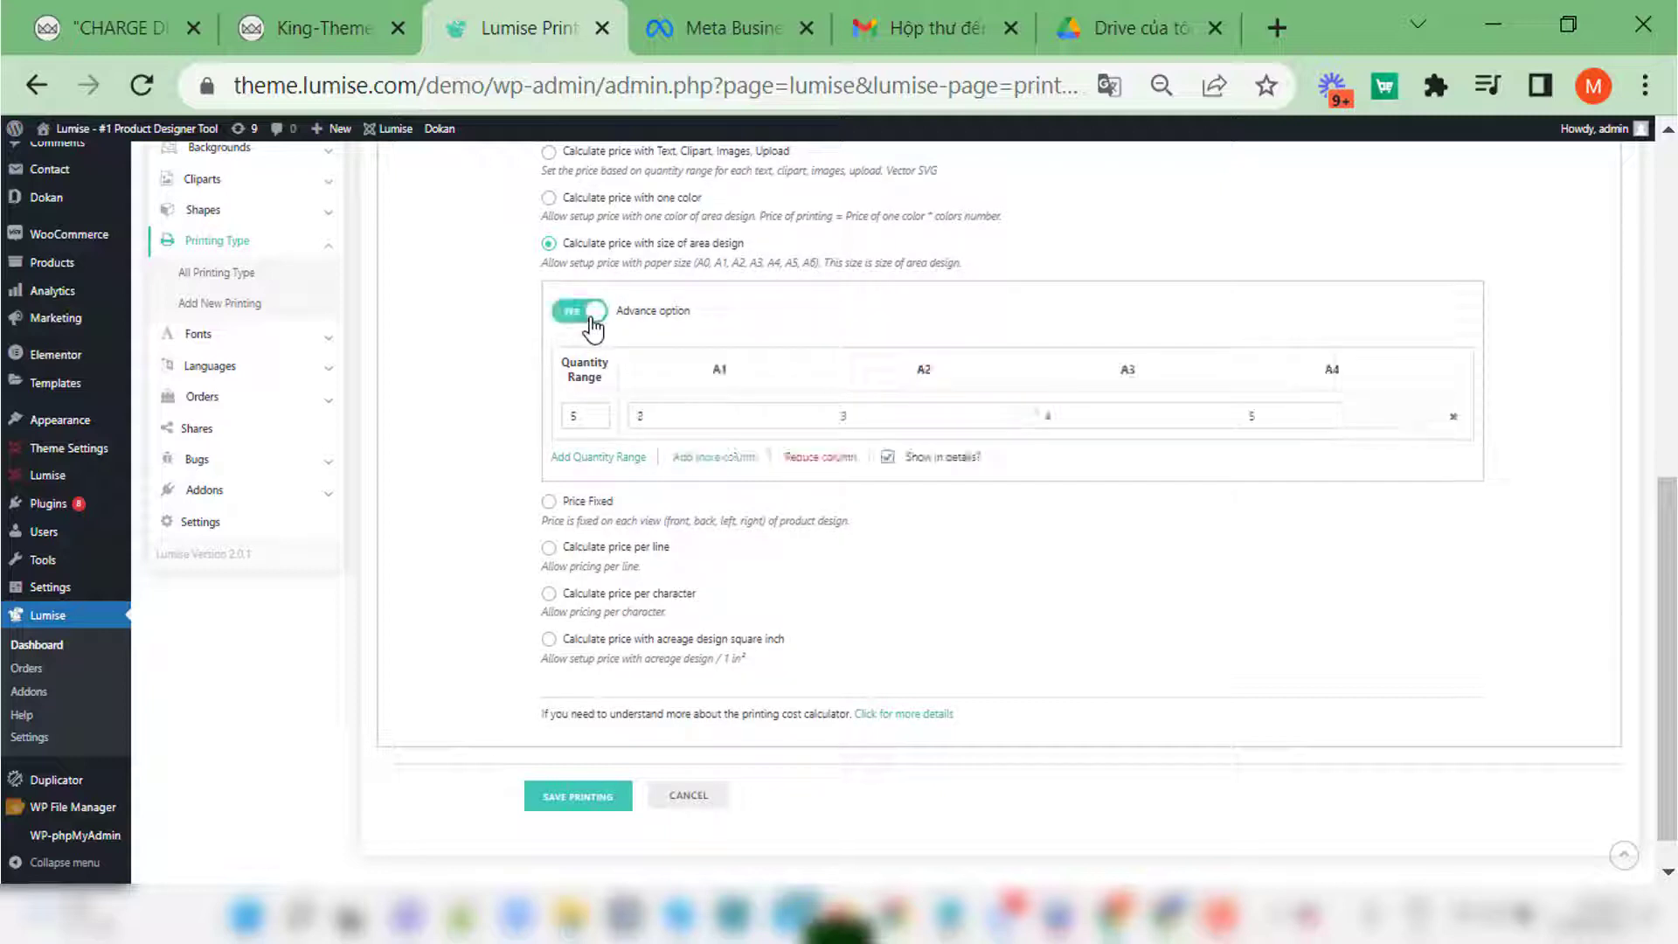
click(583, 316)
click(582, 316)
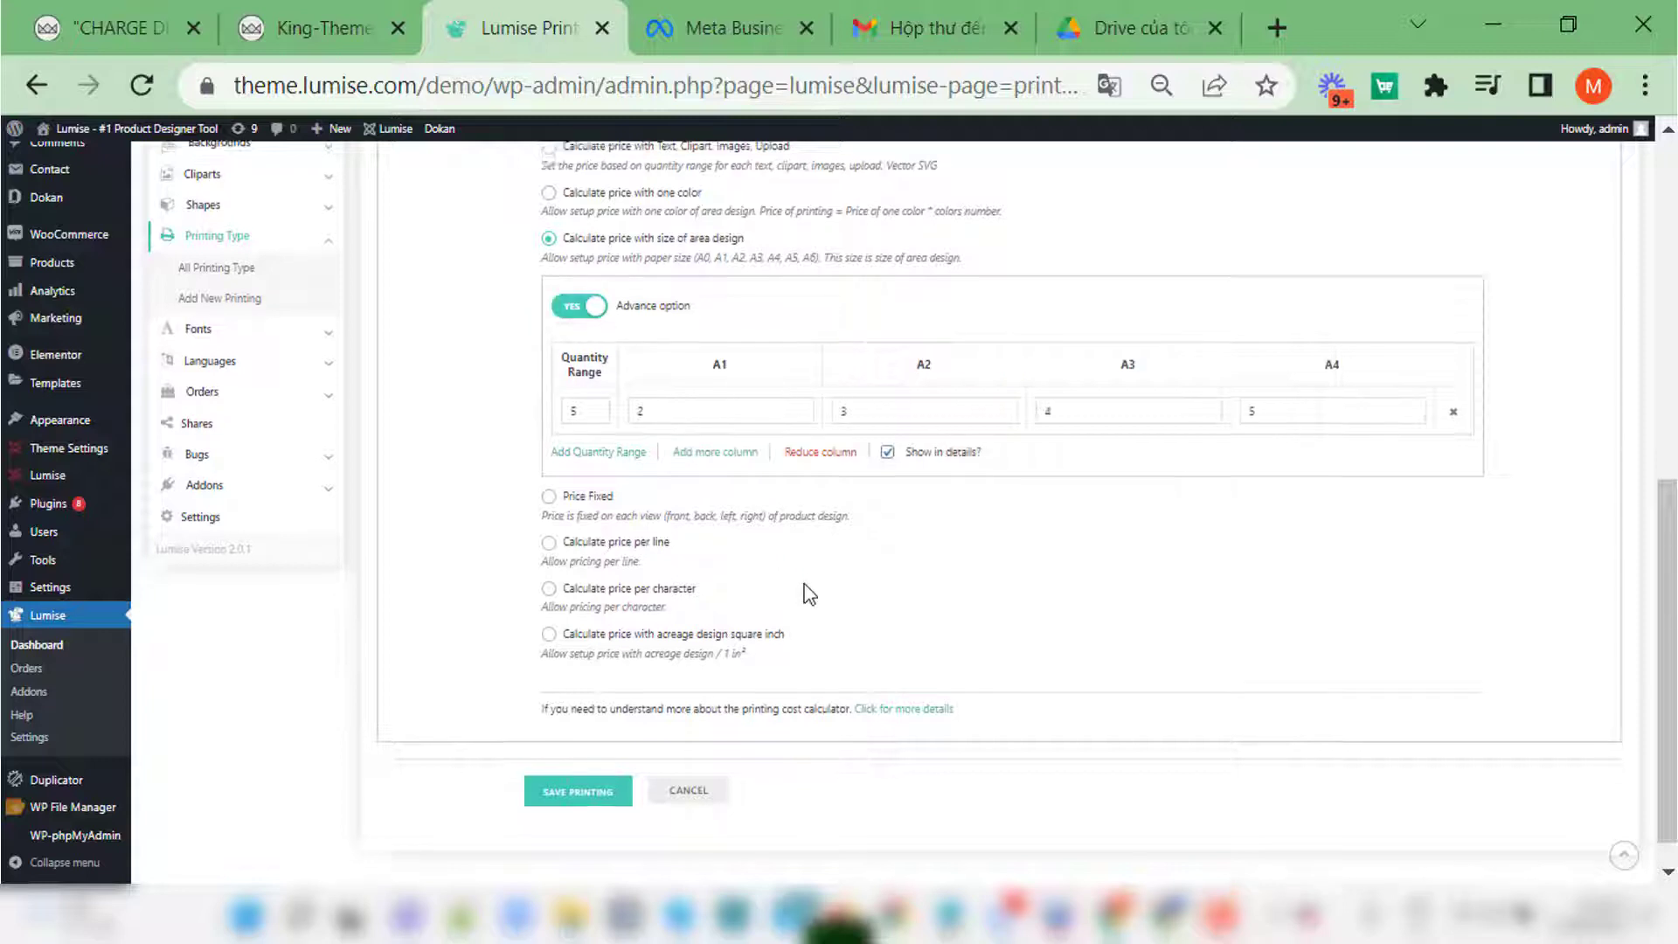
scroll(786, 612, down, 1)
click(577, 760)
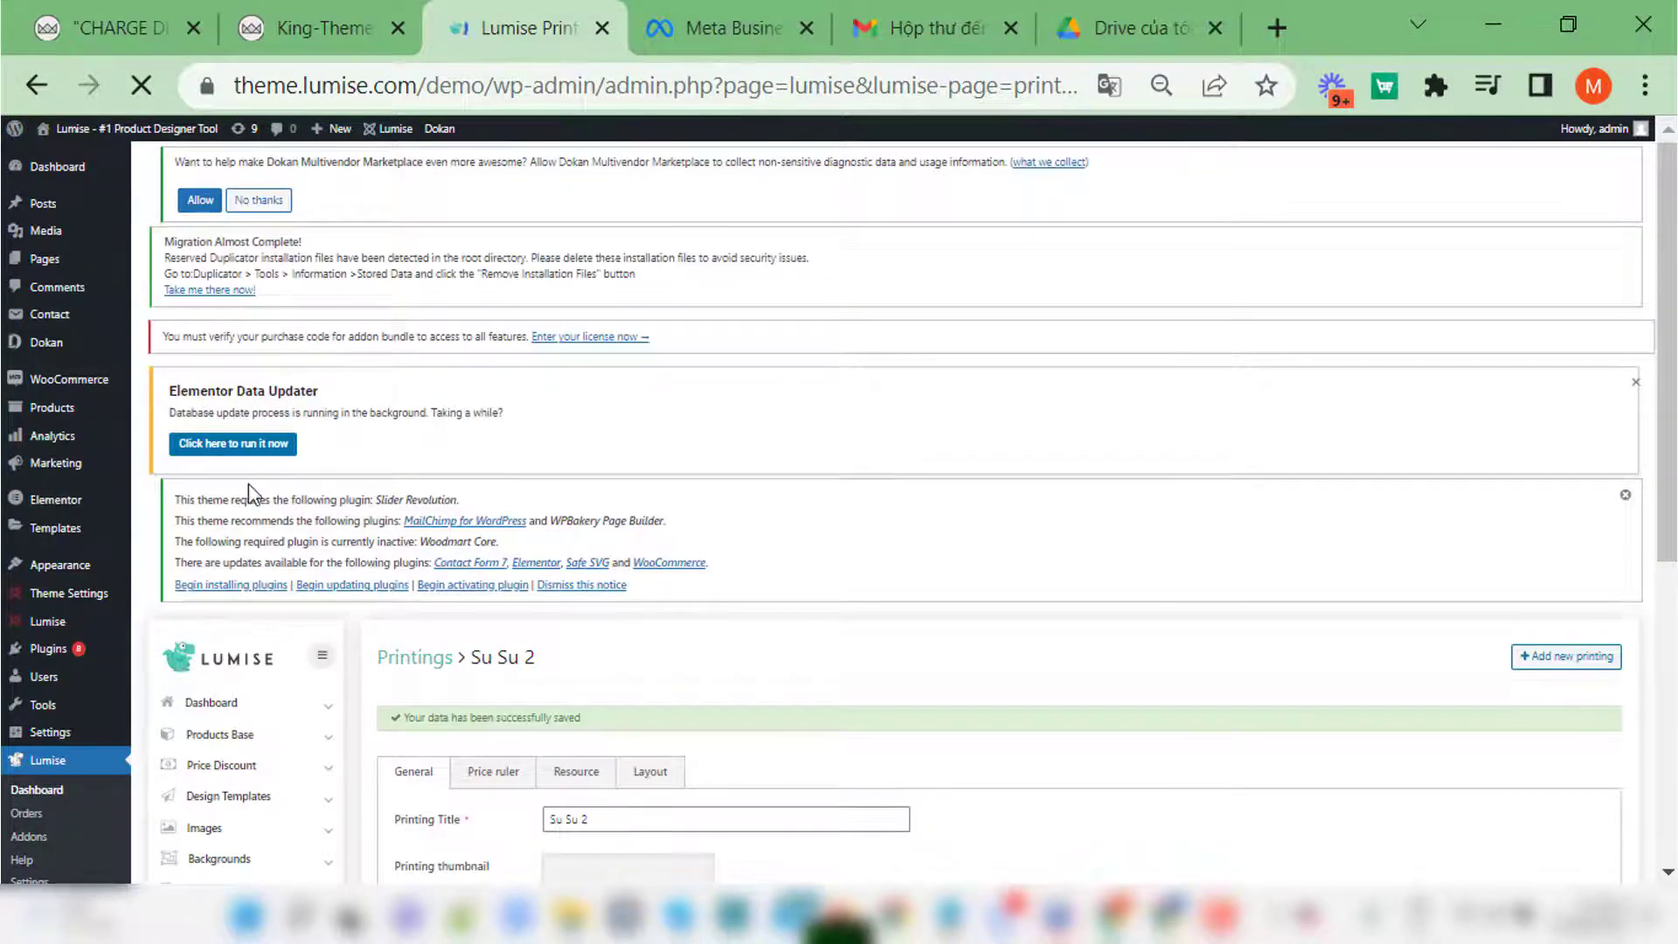
Step: Open All Products in a new tab and edit the Phone case SamSung S20 product
scroll(248, 484, down, 2)
mouse_move(51, 262)
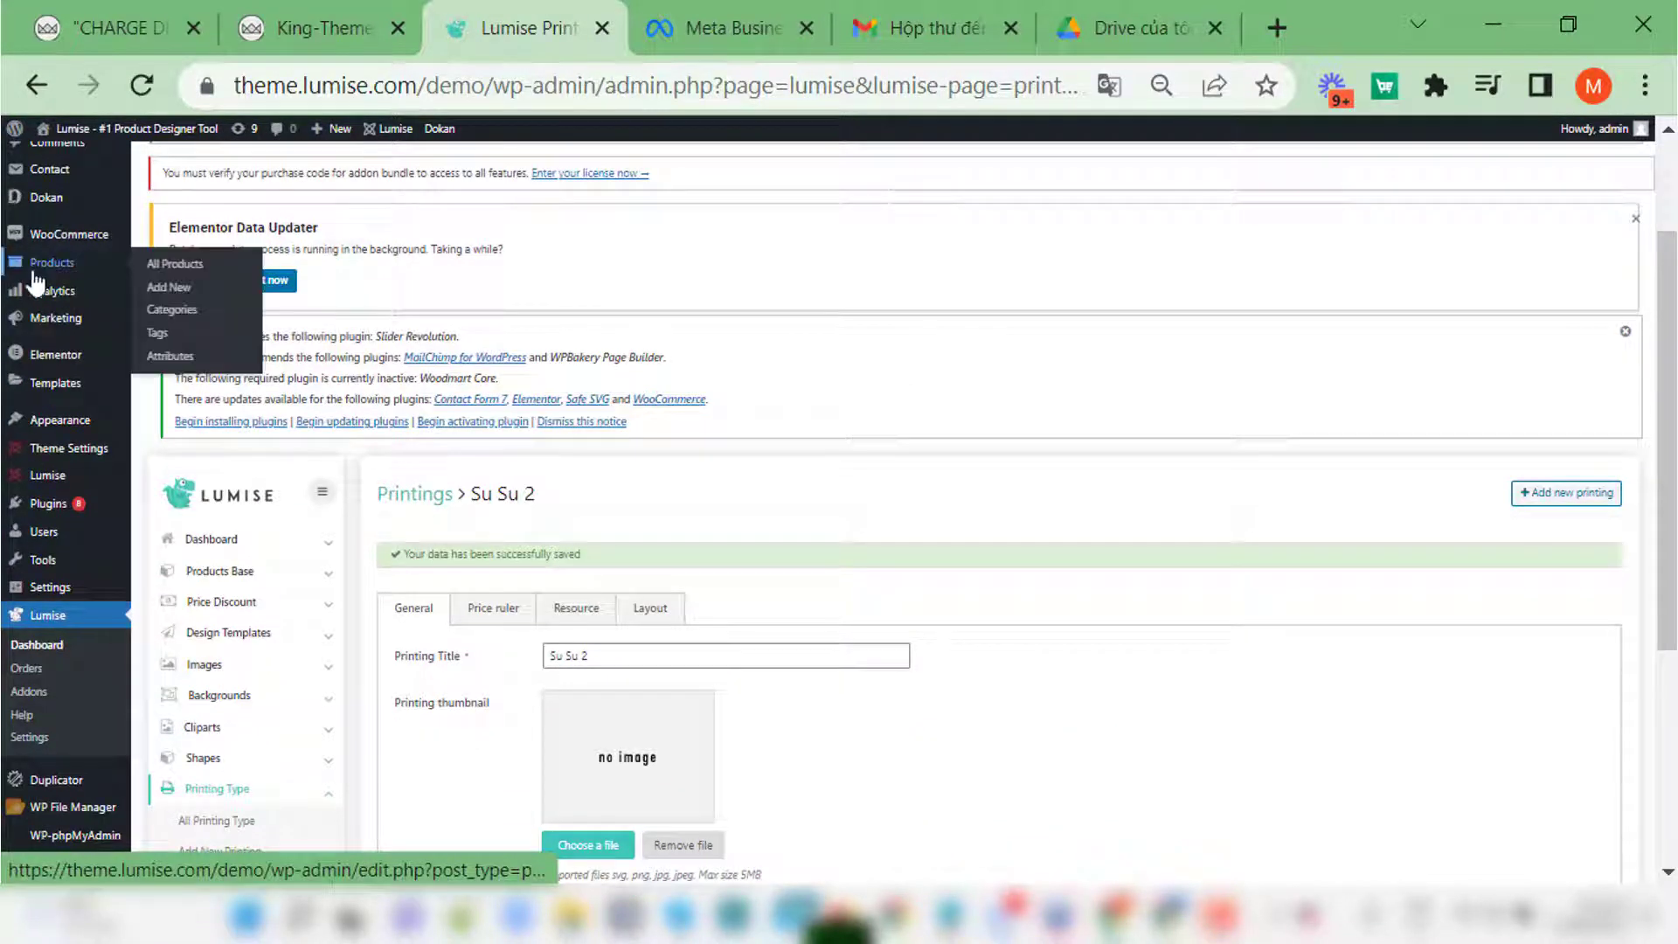
right_click(168, 278)
click(219, 300)
click(579, 13)
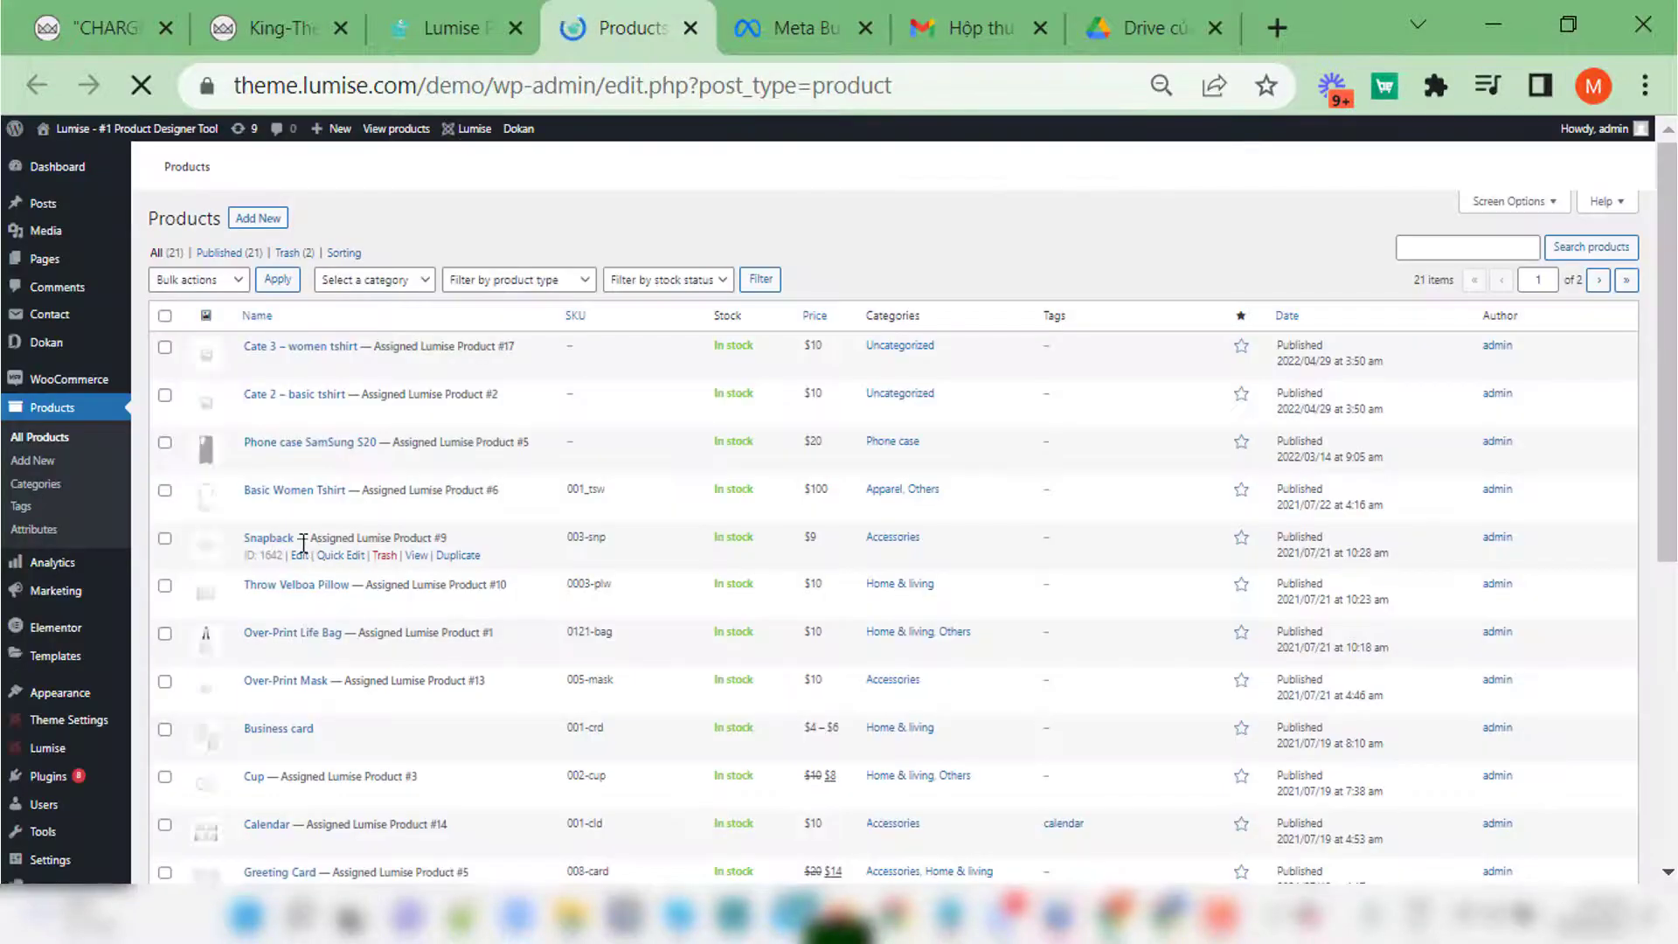
click(1256, 146)
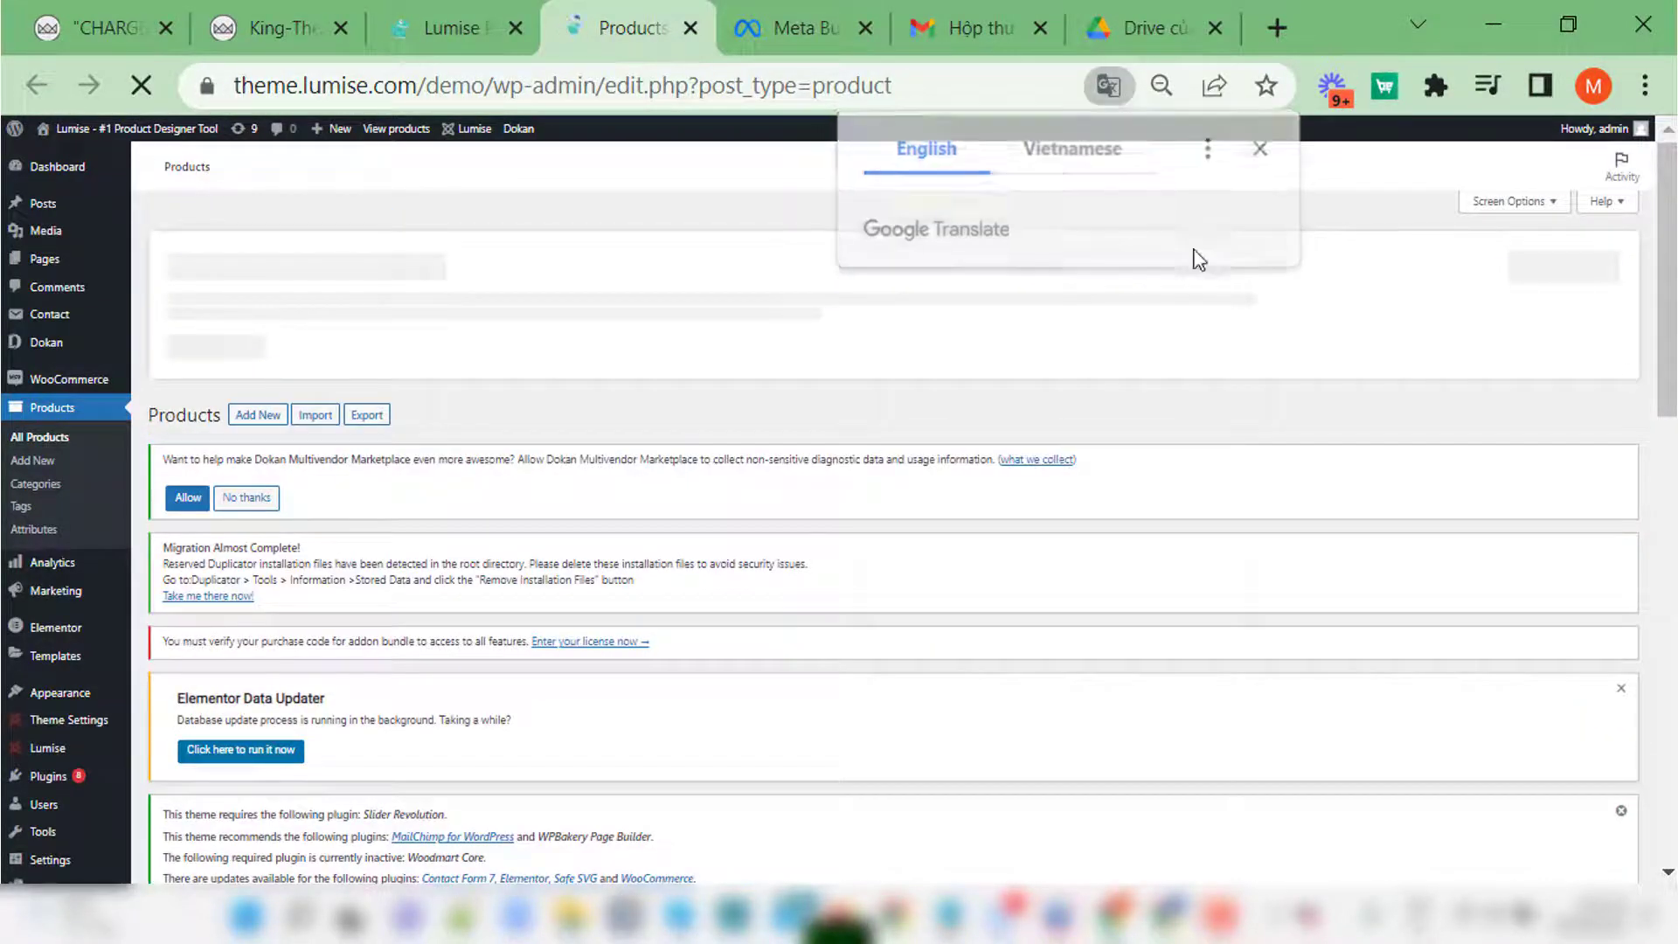
scroll(533, 642, down, 5)
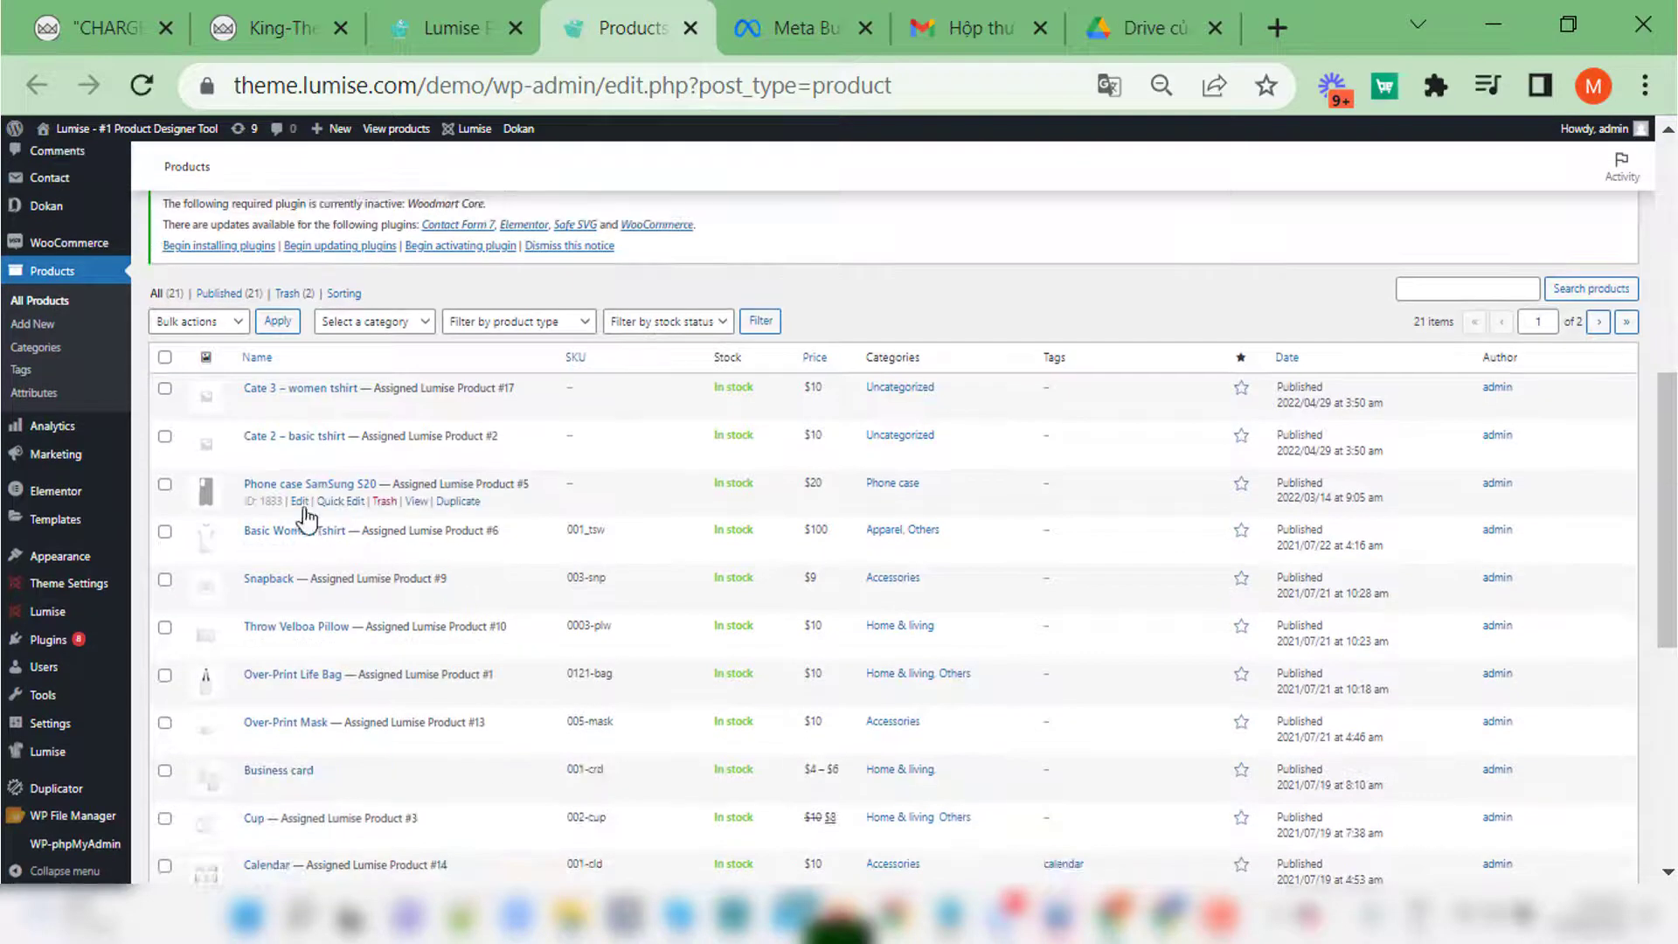
click(299, 502)
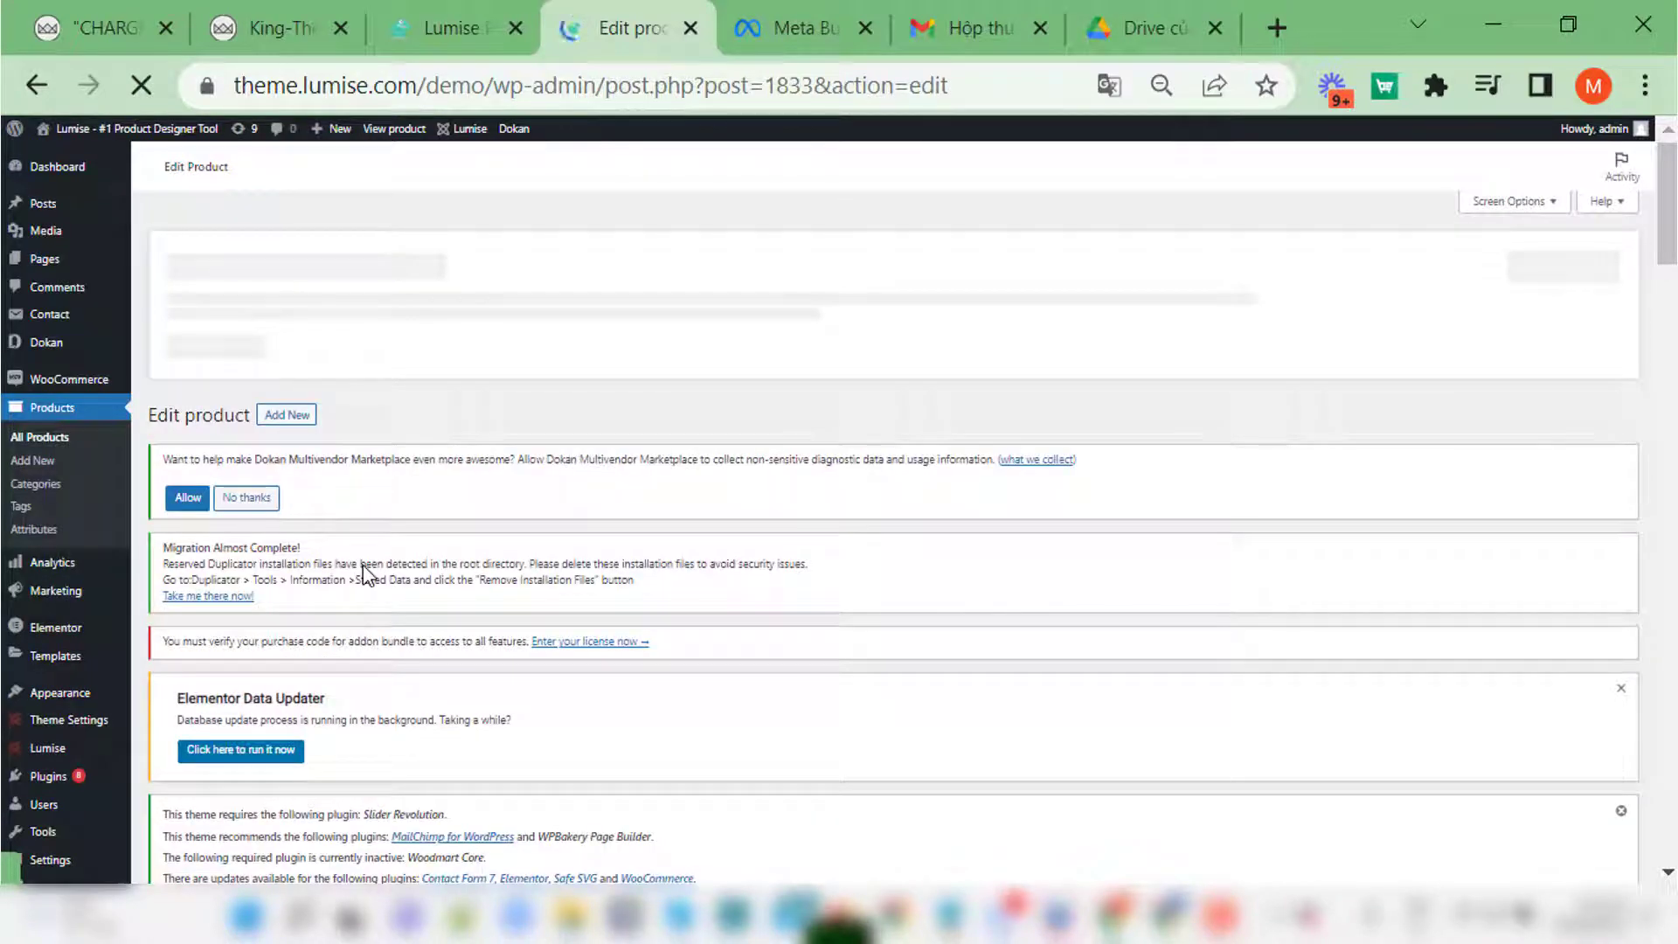
scroll(363, 569, down, 15)
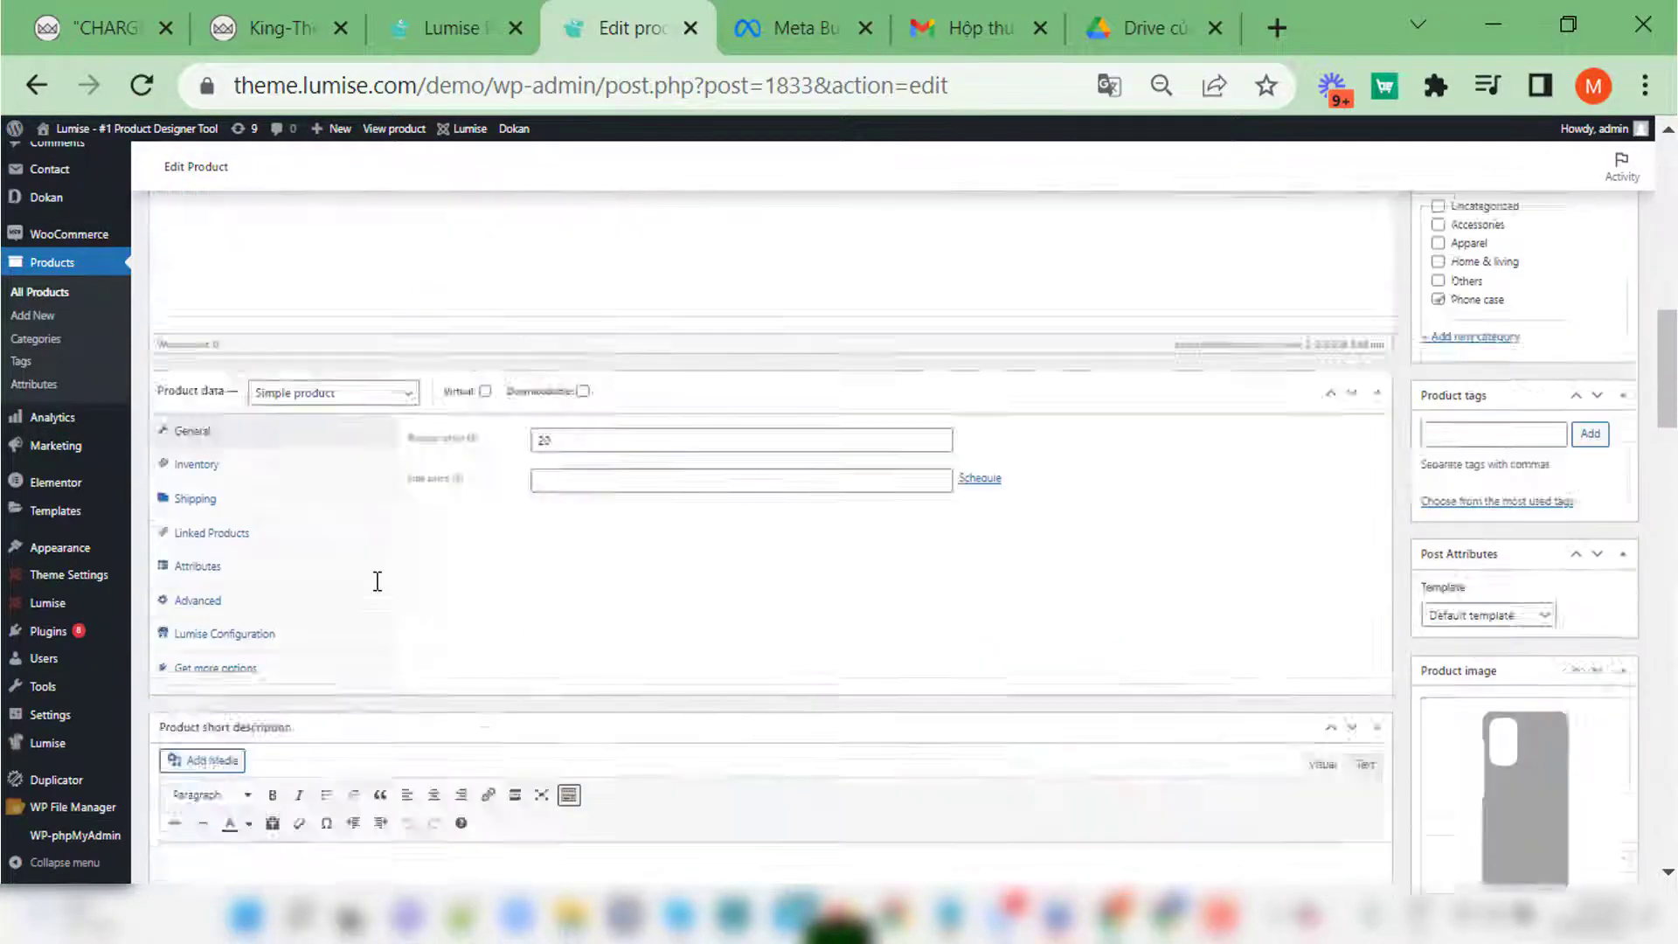
Step: Tick Su Su 2 under the product's Lumise printing techniques and save the product
click(307, 423)
click(467, 325)
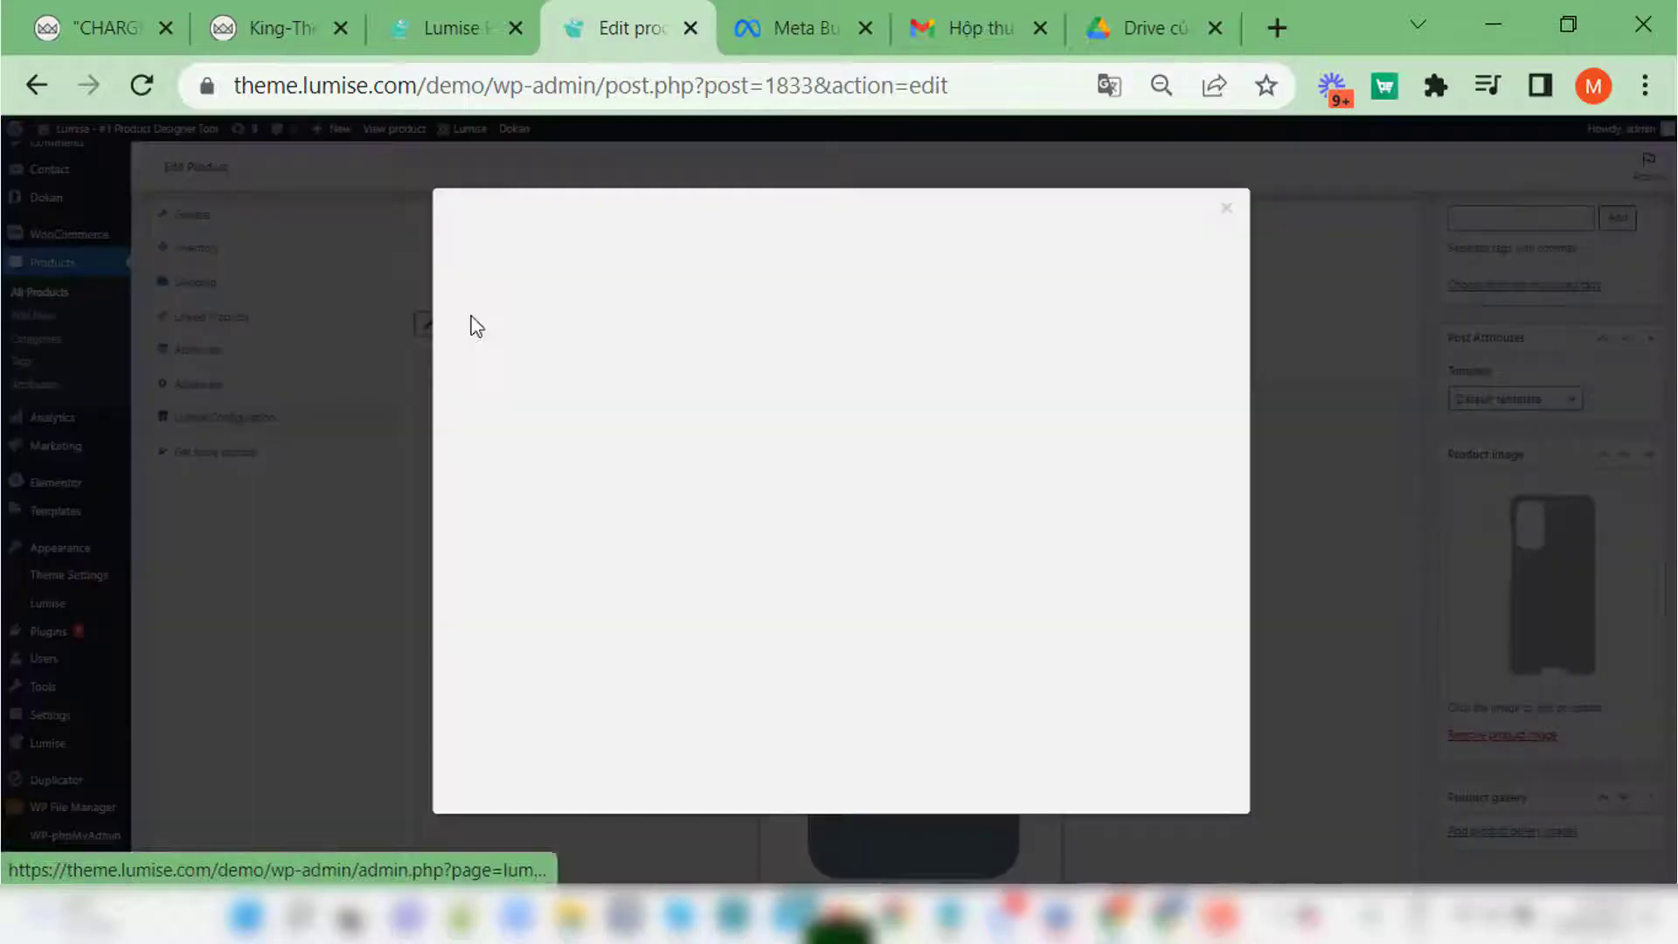
scroll(711, 618, down, 5)
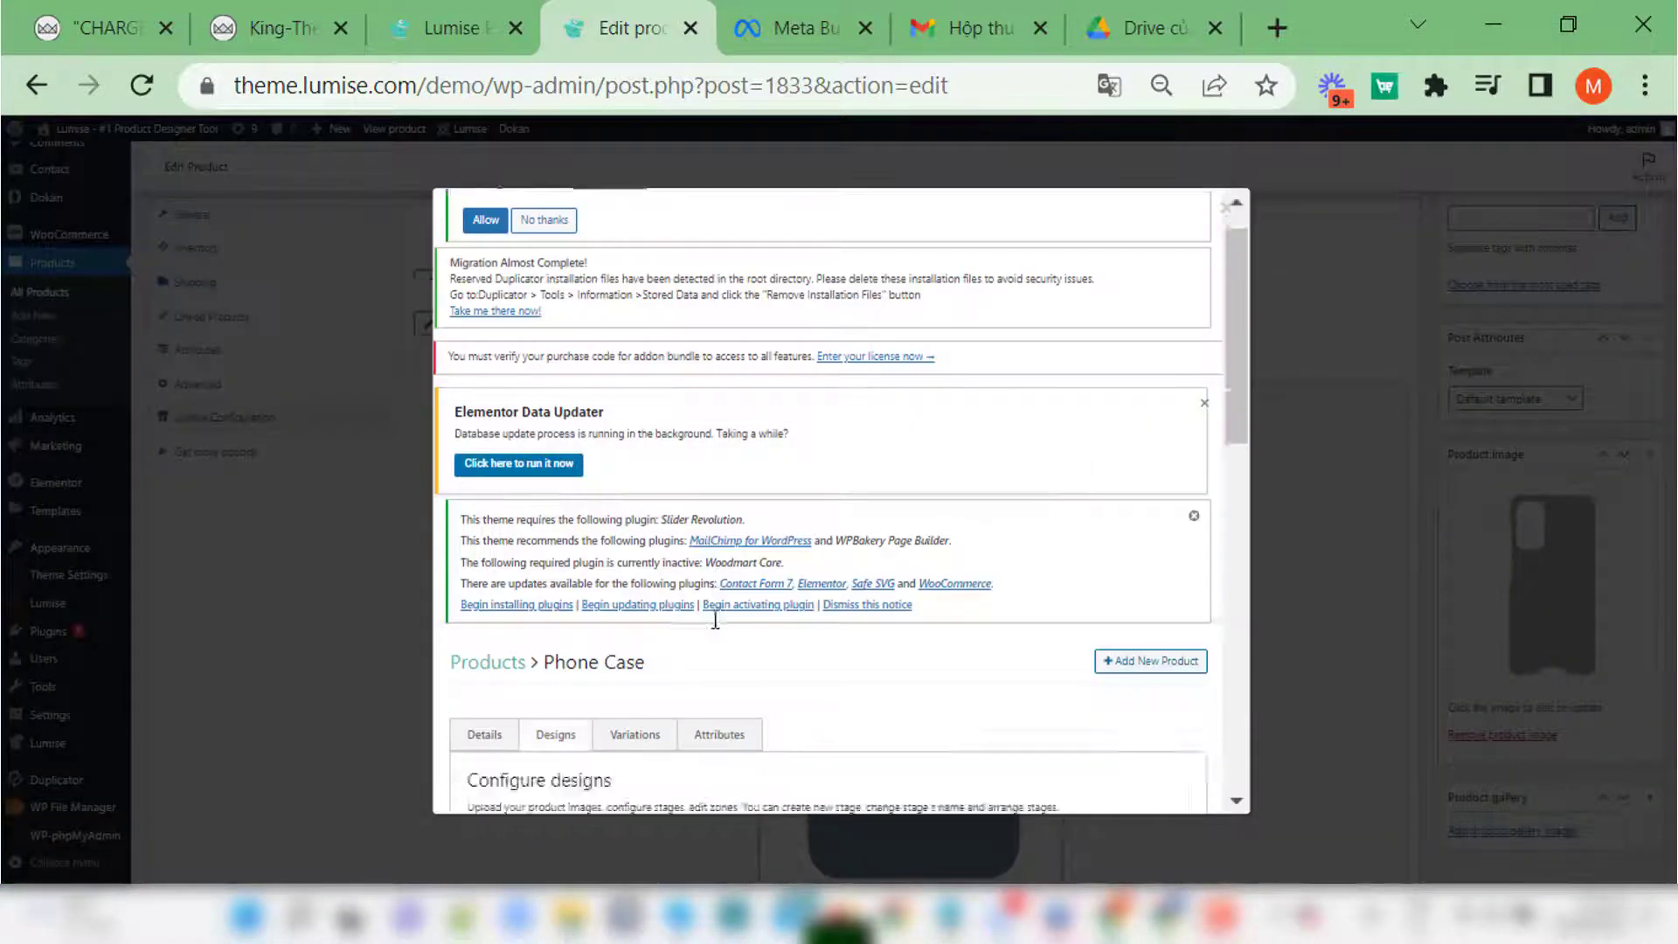
scroll(714, 629, up, 3)
click(491, 292)
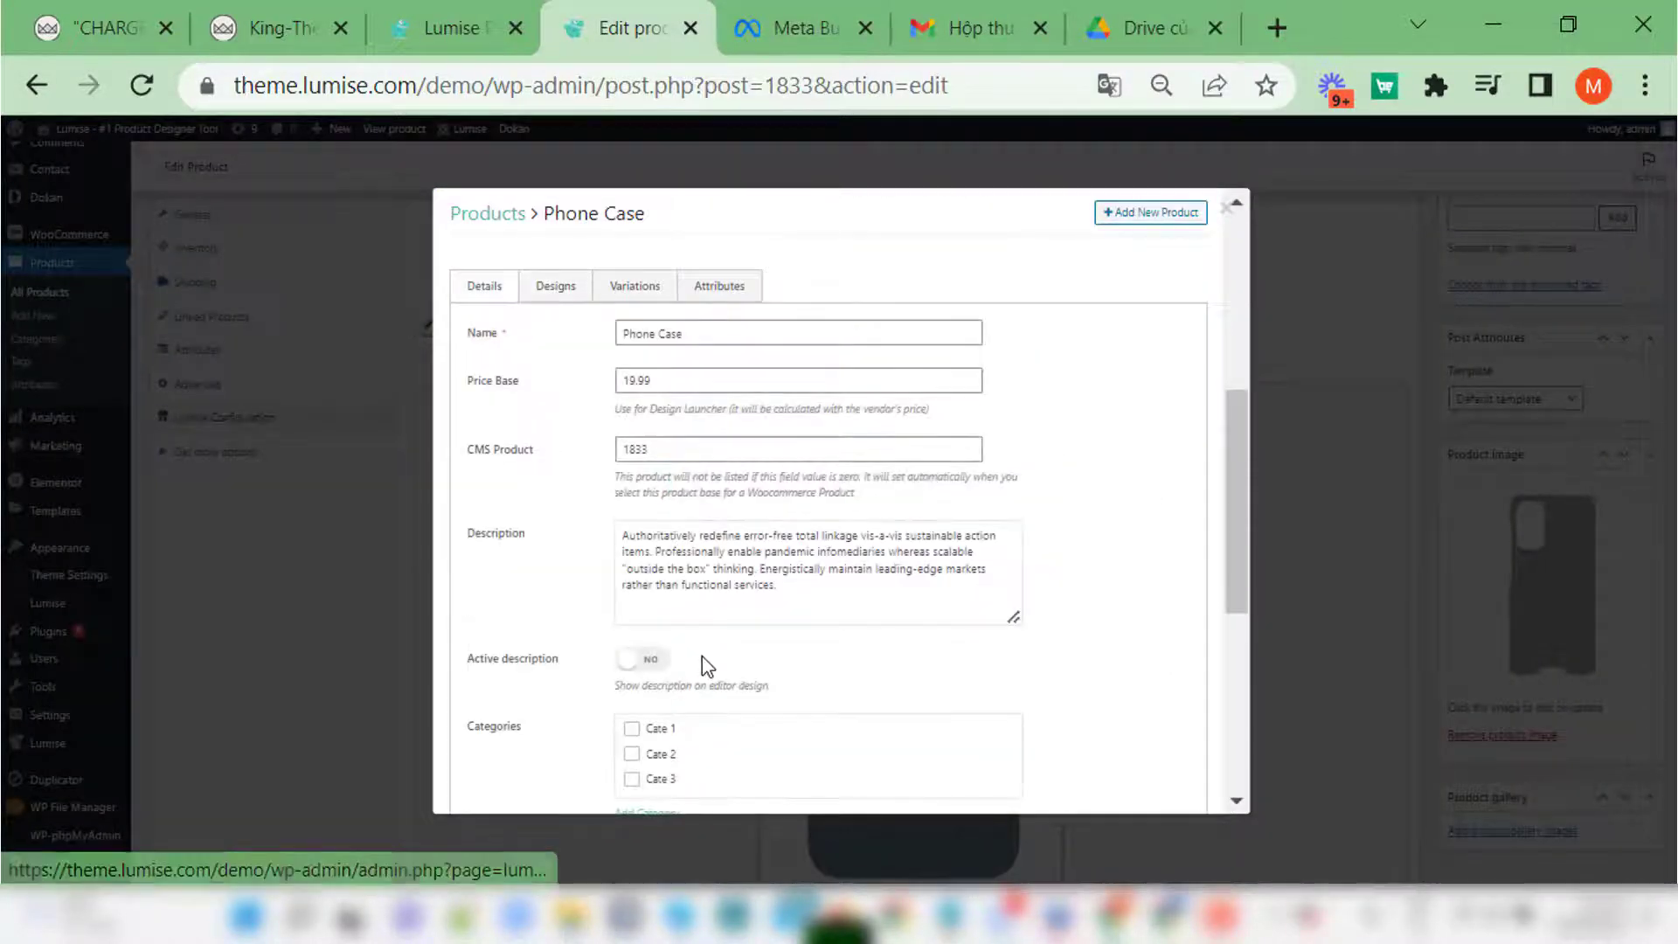
scroll(701, 655, down, 1)
scroll(701, 653, down, 2)
click(622, 627)
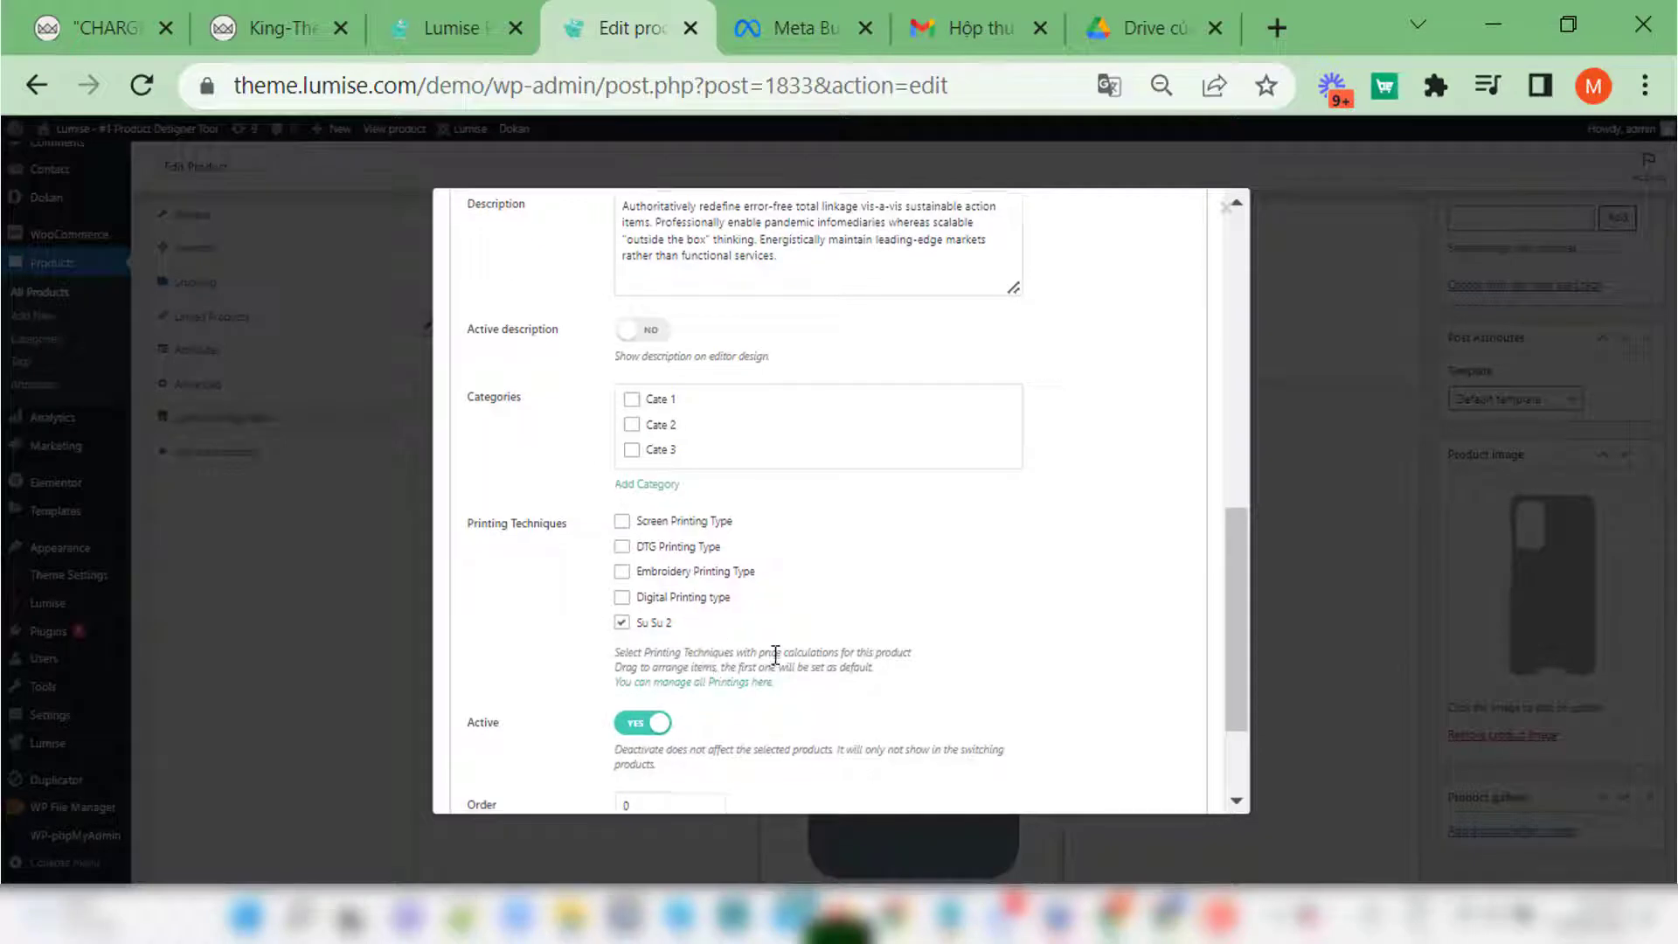
scroll(699, 682, down, 2)
click(549, 754)
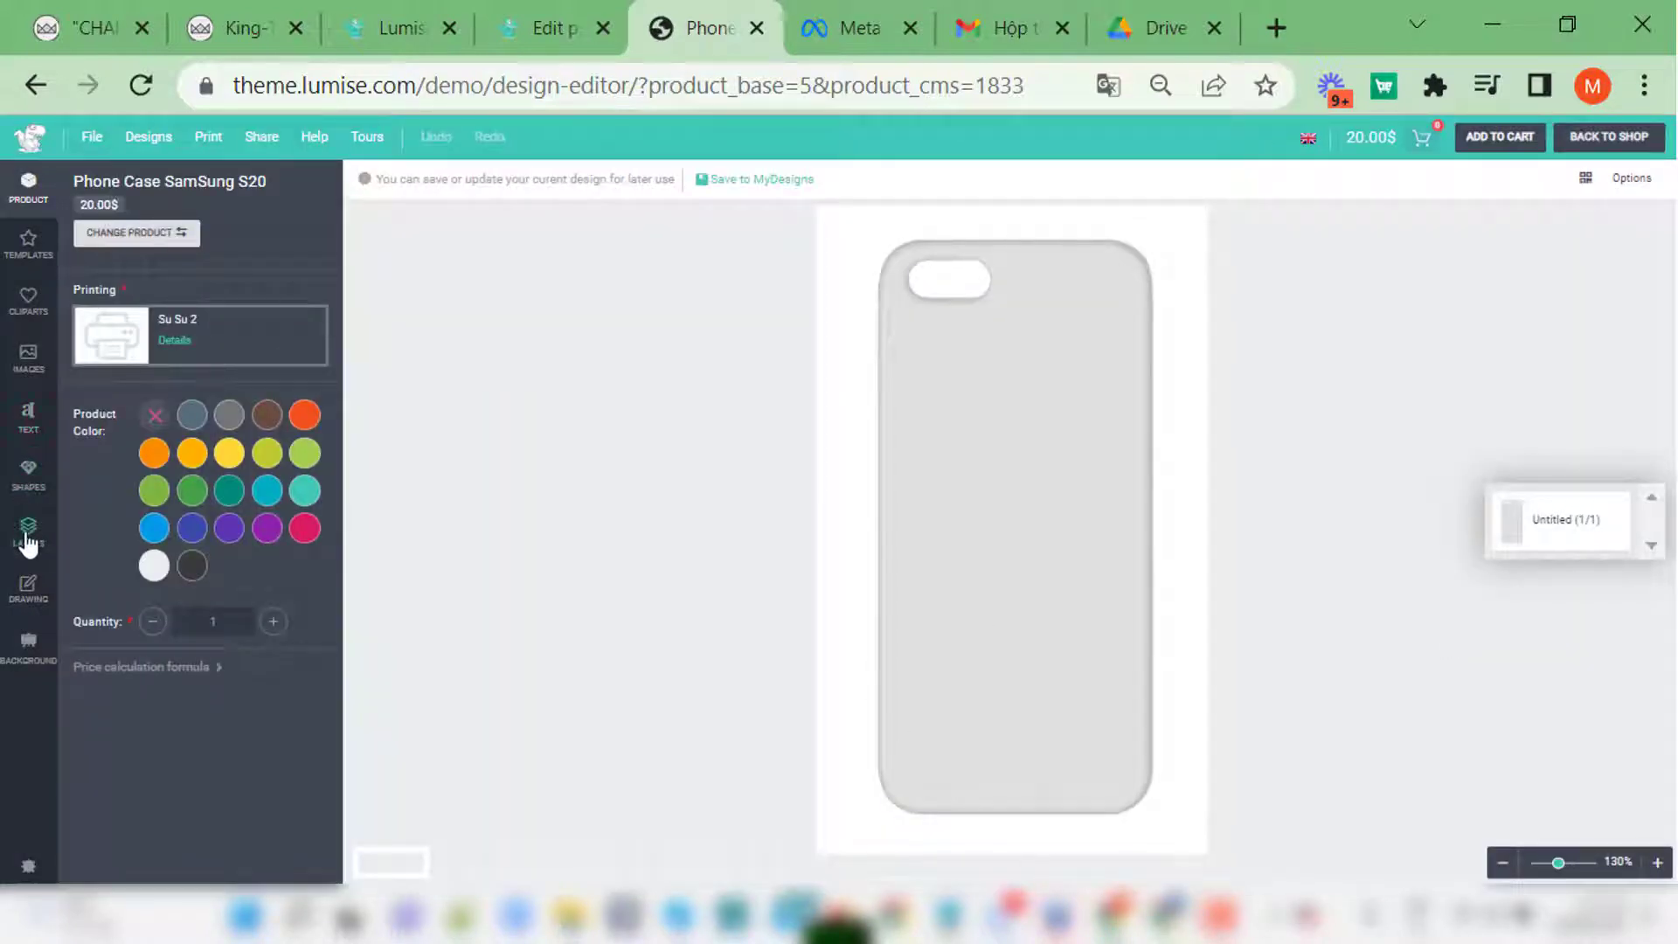
Step: Recolour the case and add a filled star enlarged across its middle
click(192, 453)
click(28, 477)
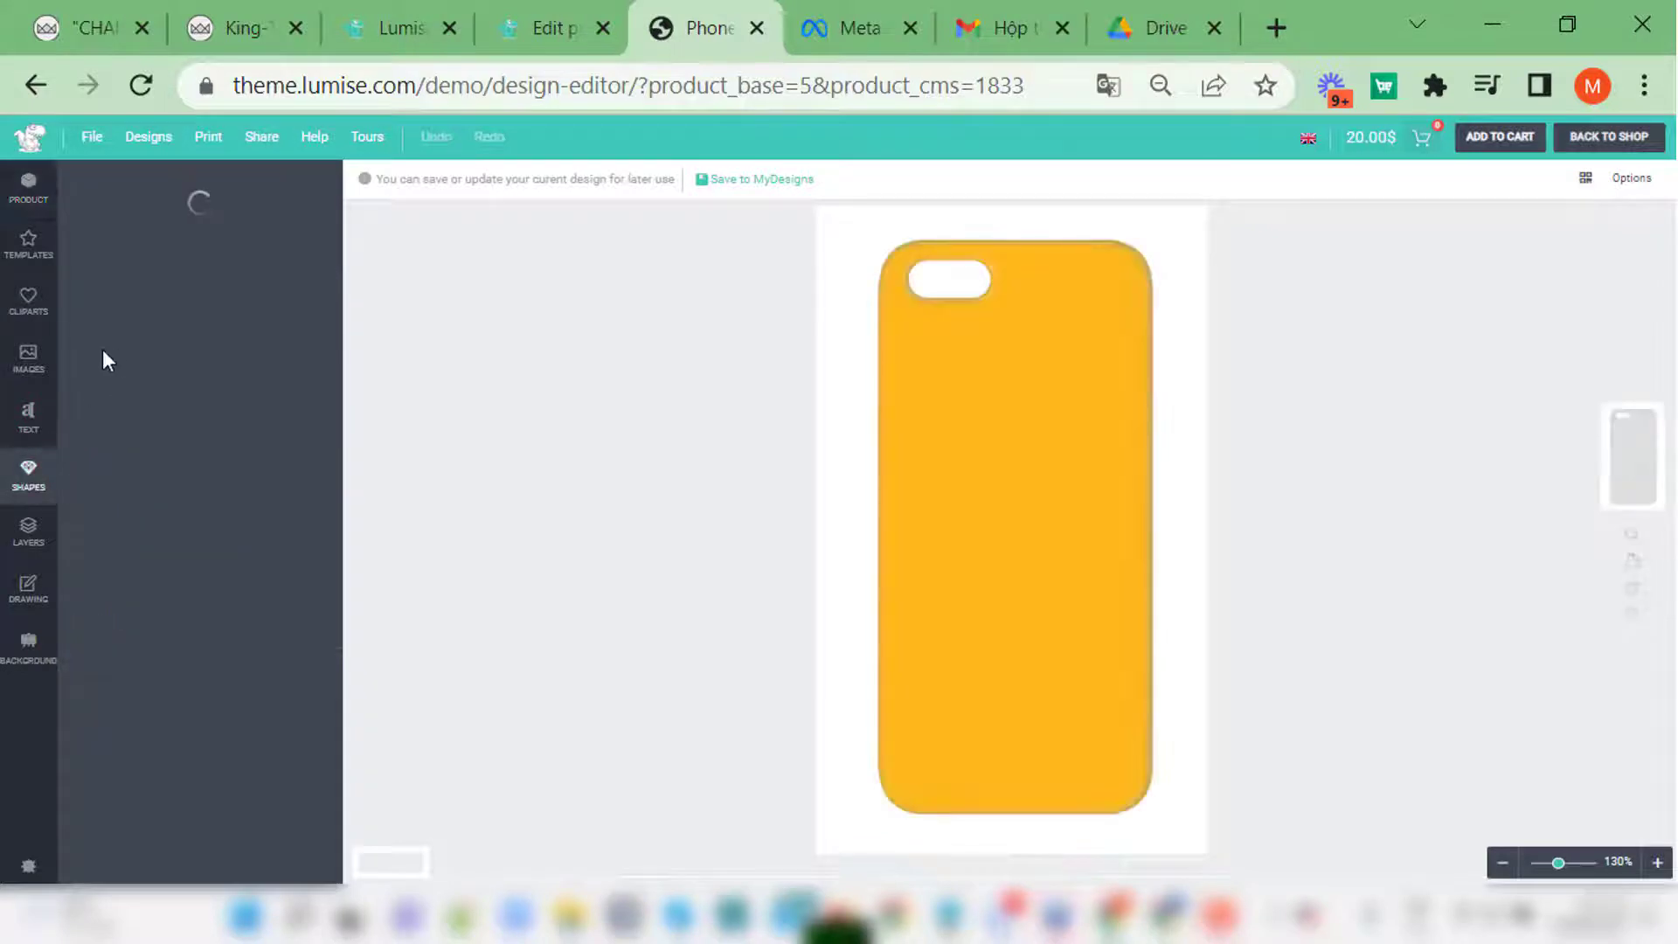
click(183, 369)
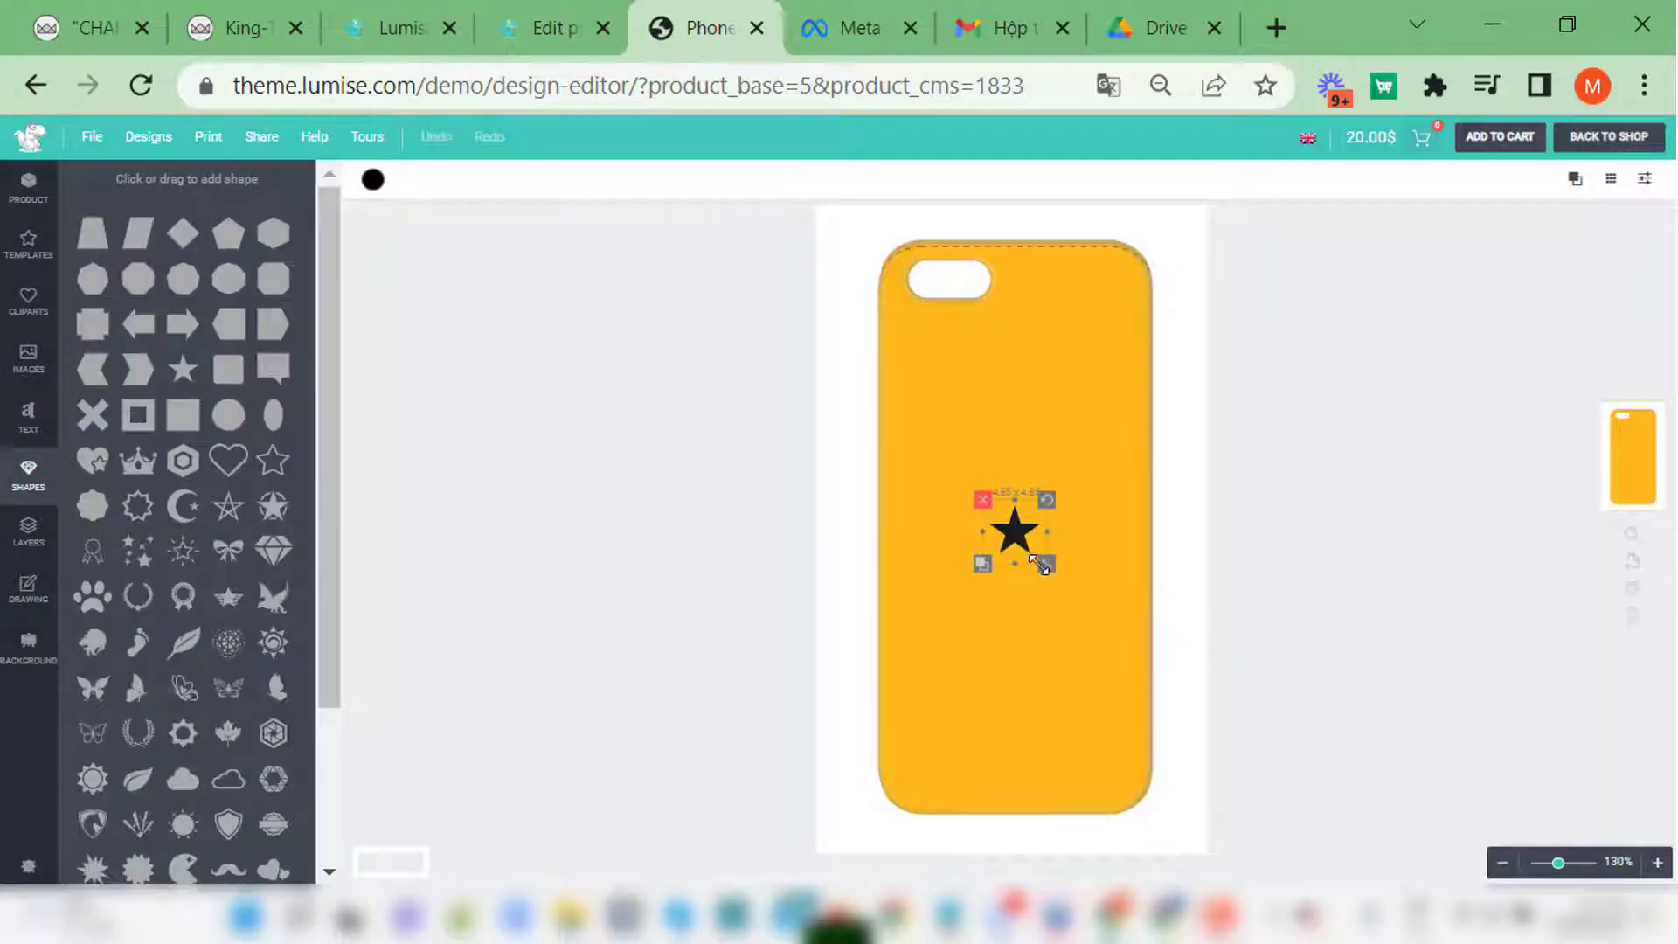
drag(1044, 567, 1140, 691)
click(1434, 395)
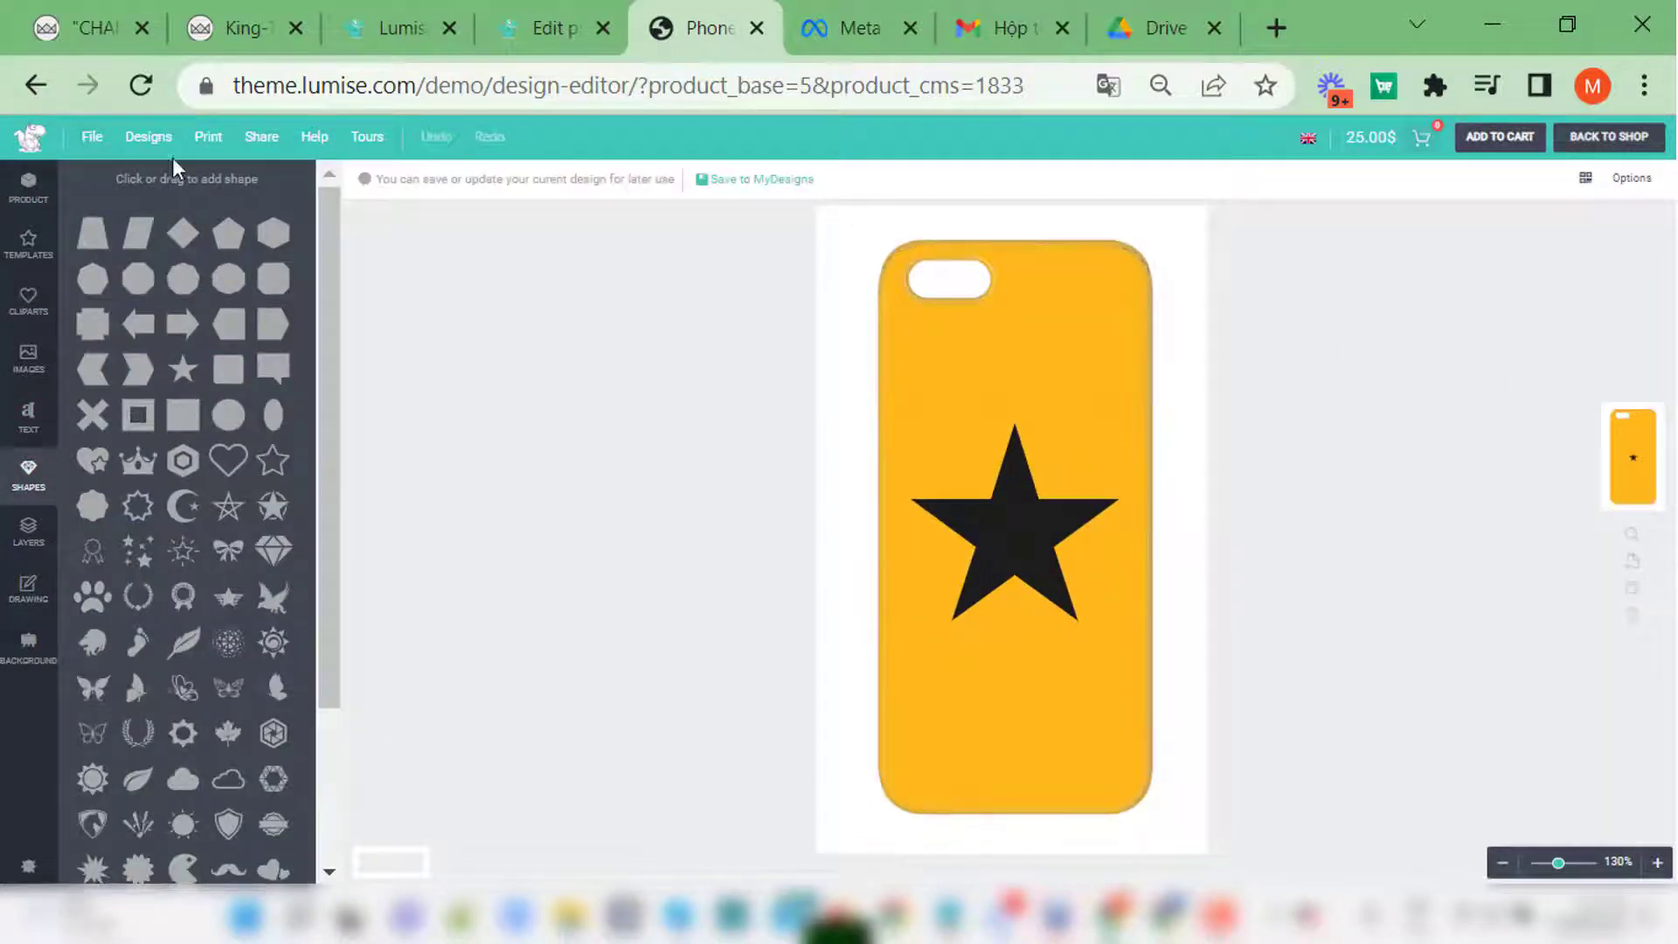
Step: Look over the print design settings and close them unchanged
click(208, 136)
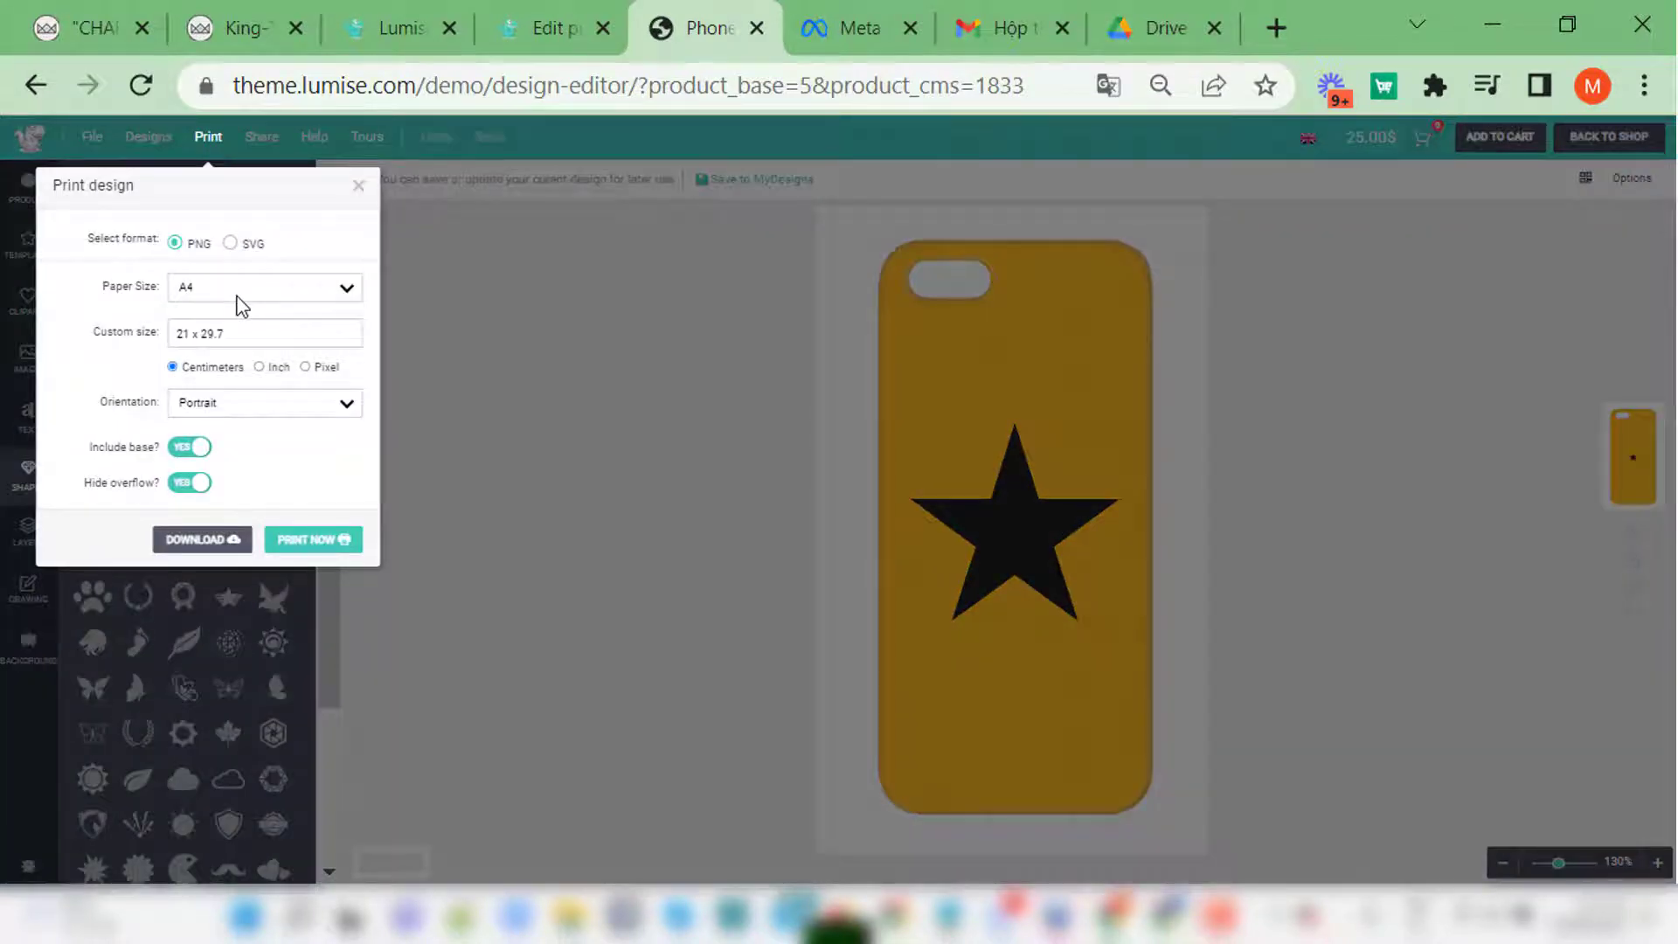
click(539, 315)
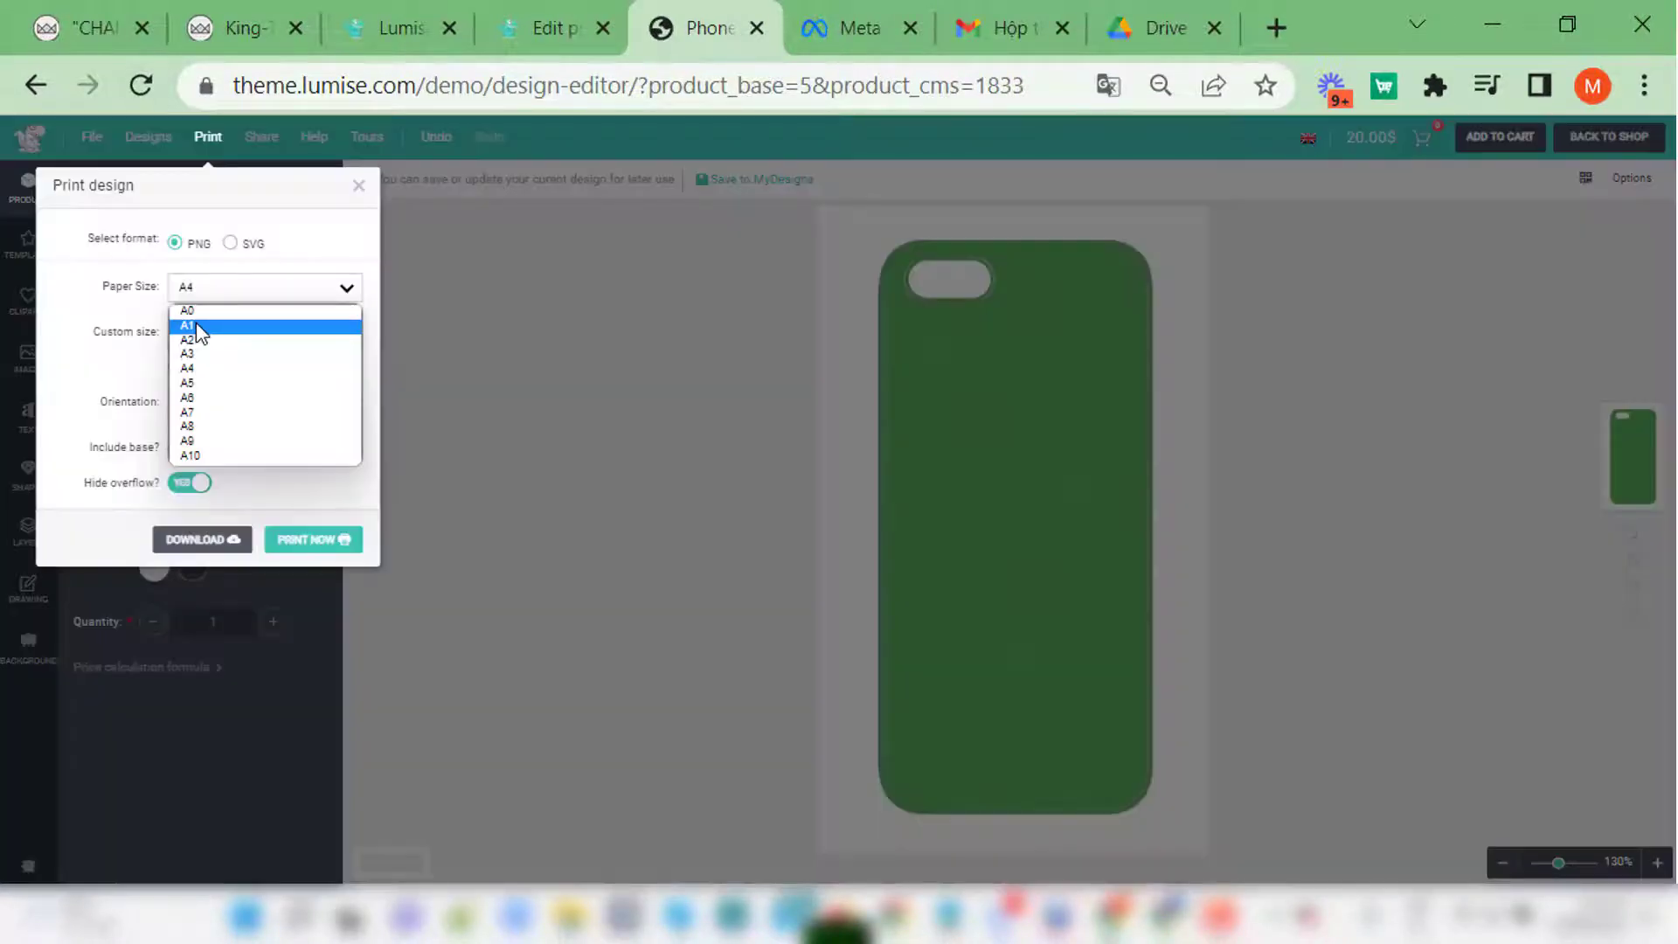
click(605, 324)
click(604, 323)
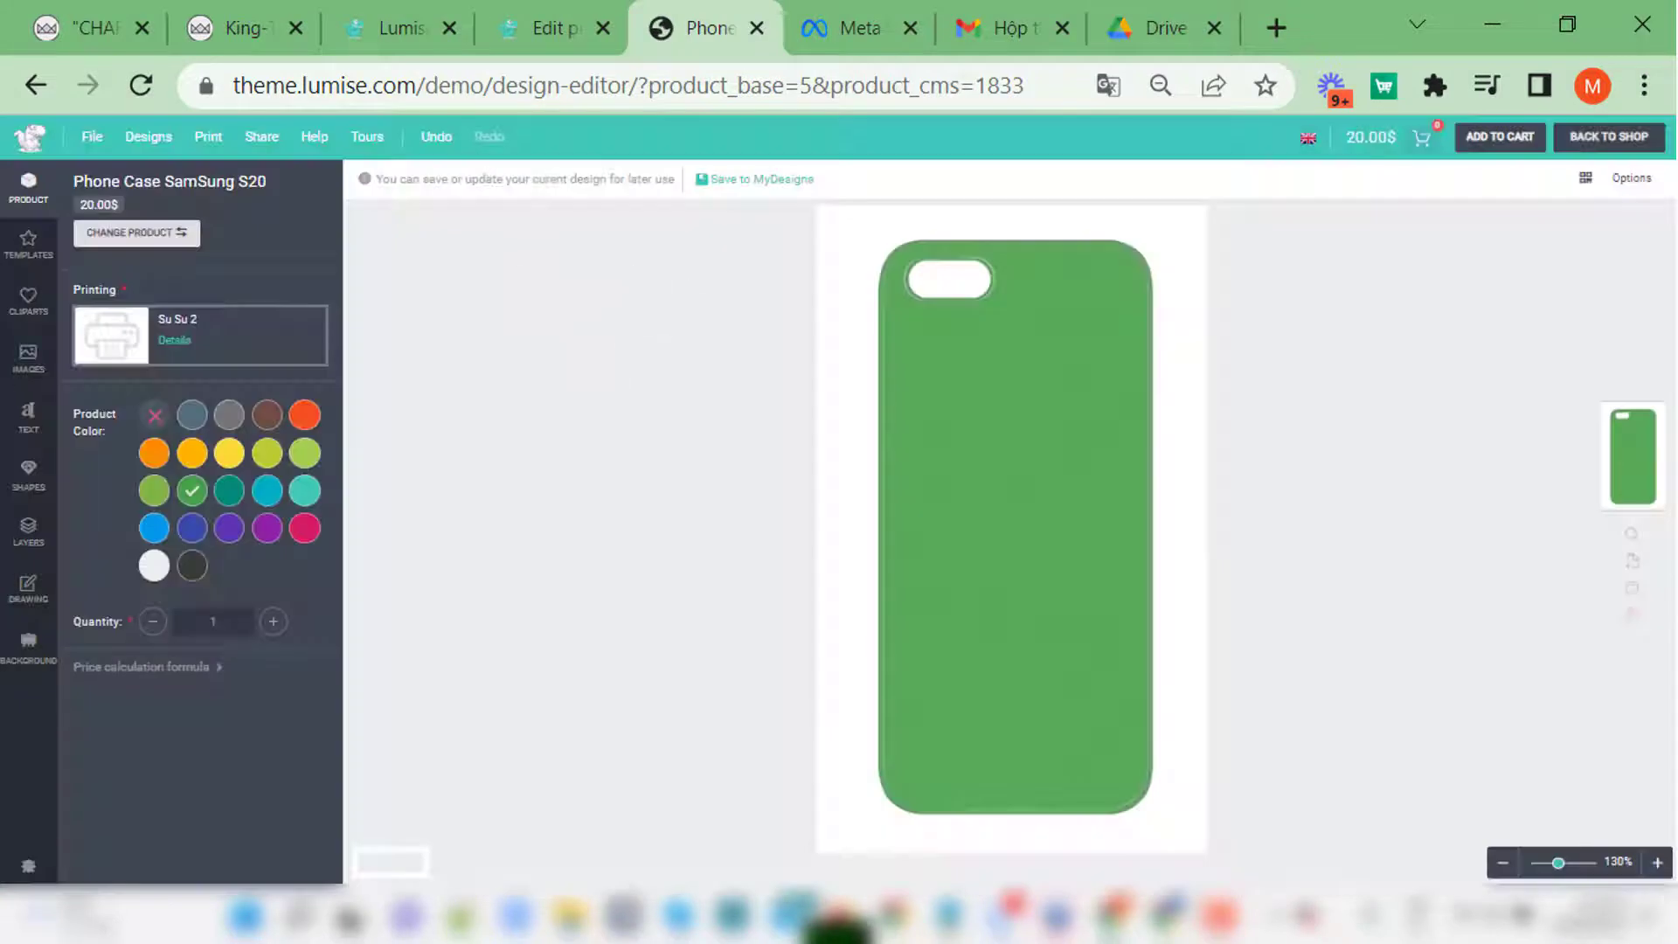
Step: Place the desert landscape image from the image library on the case
click(29, 358)
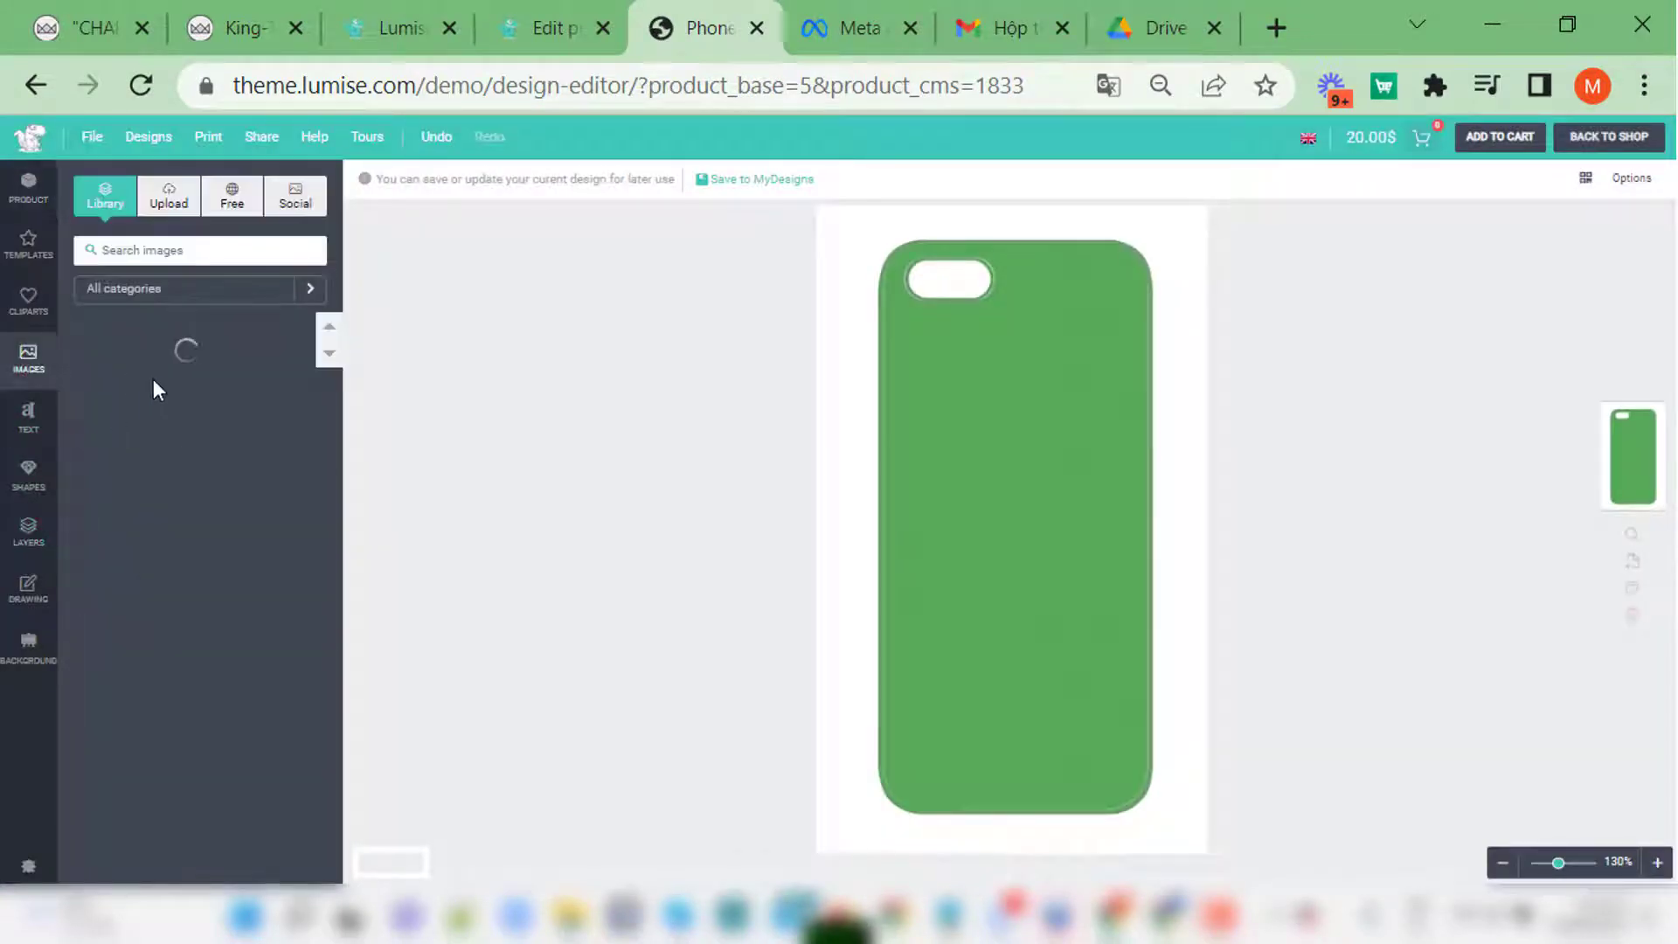
click(133, 385)
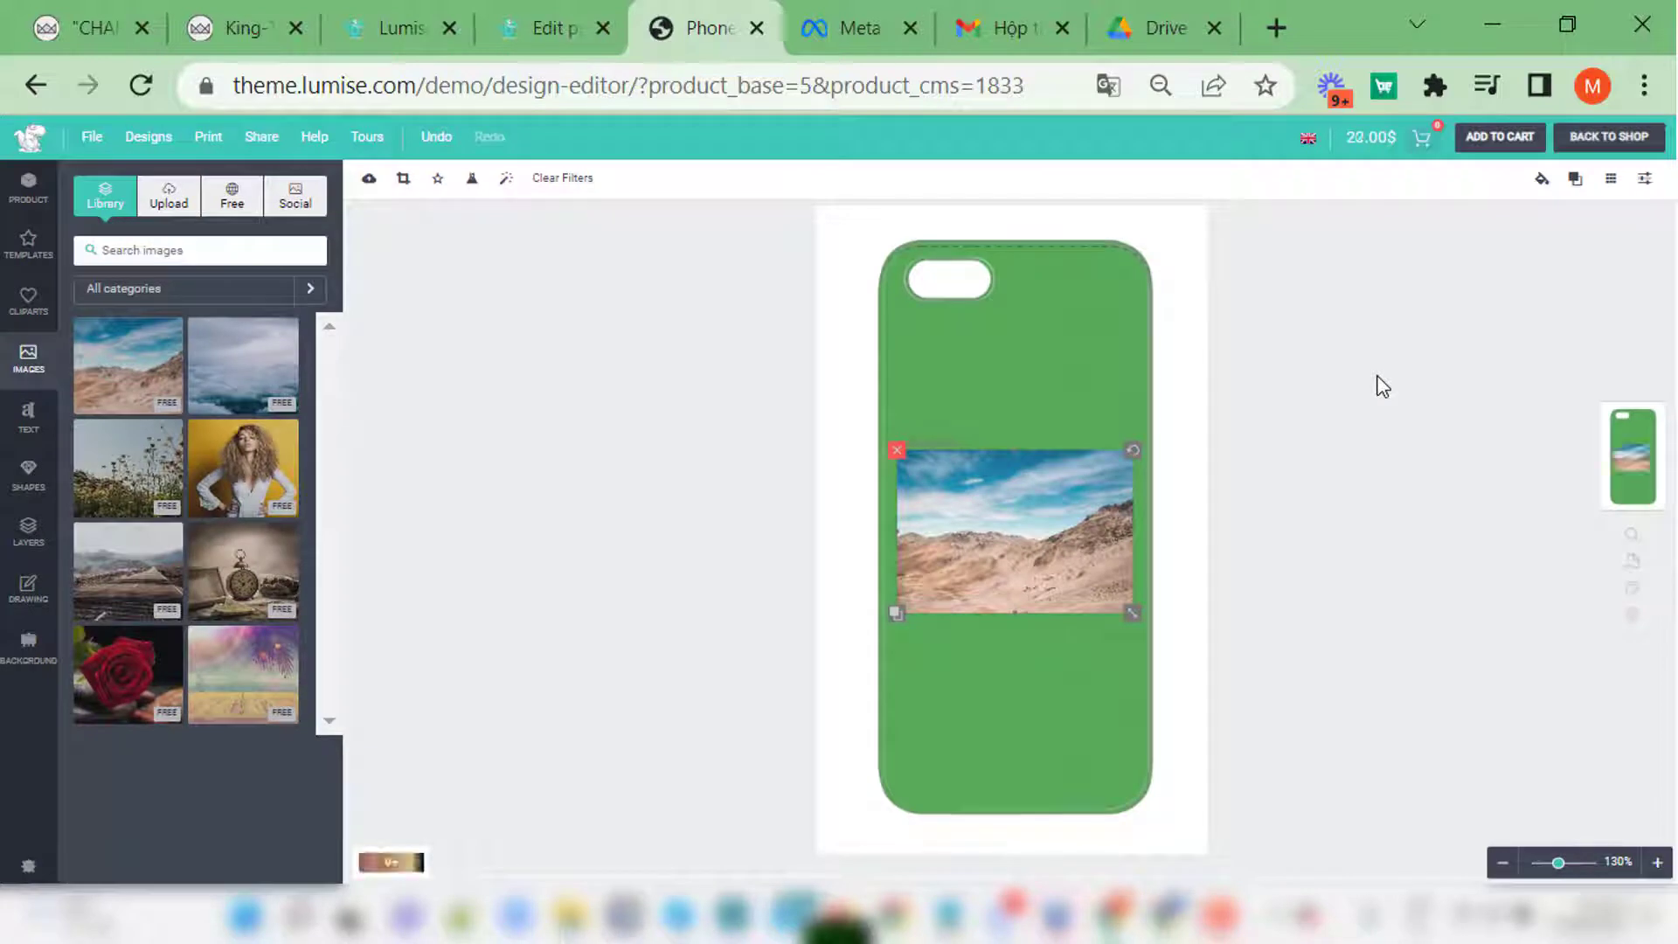
click(1381, 386)
click(29, 186)
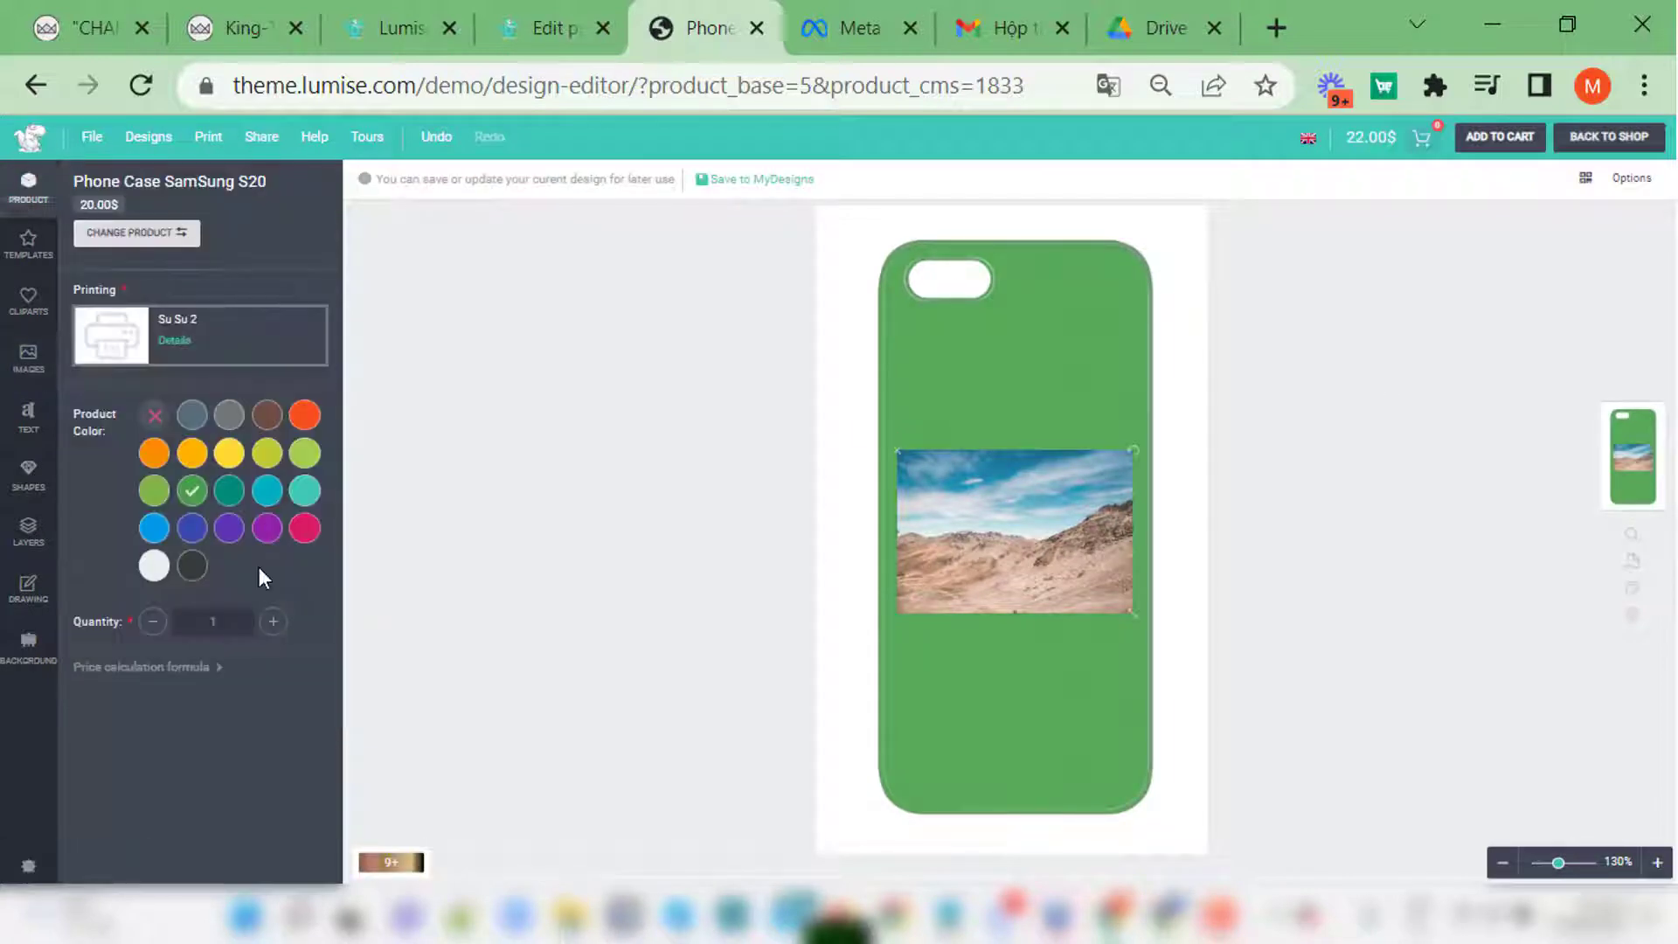
Step: Check the Su Su 2 price table, then delete the landscape image and reload the editor
click(177, 668)
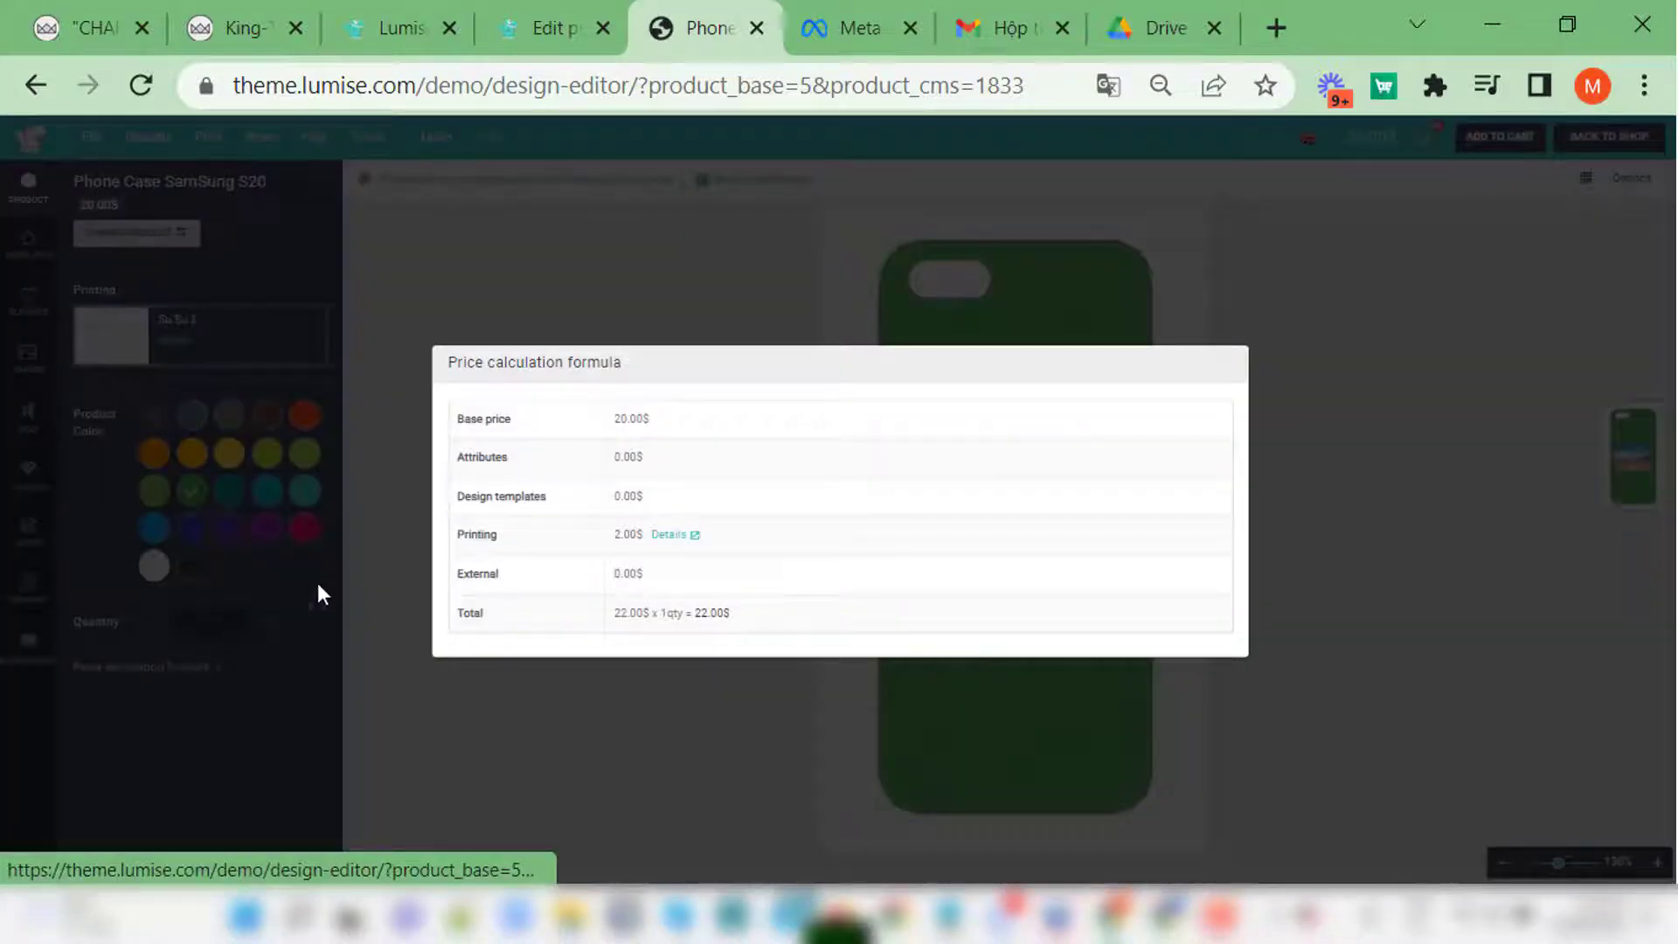
click(670, 535)
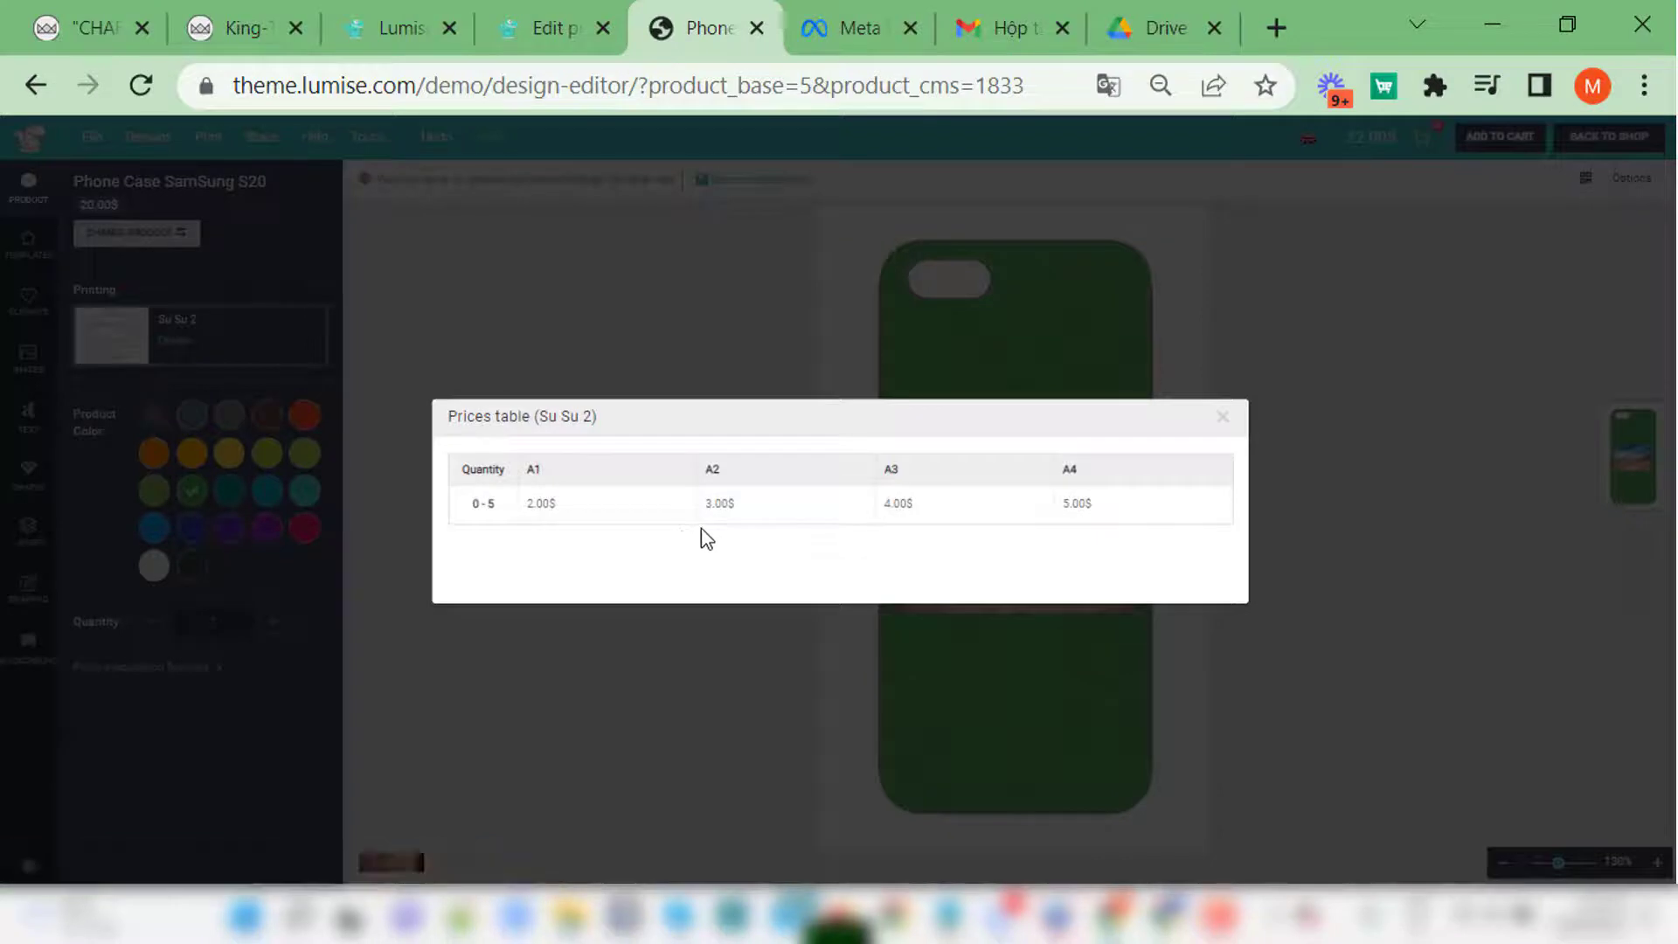
click(1238, 419)
click(898, 452)
key(F5)
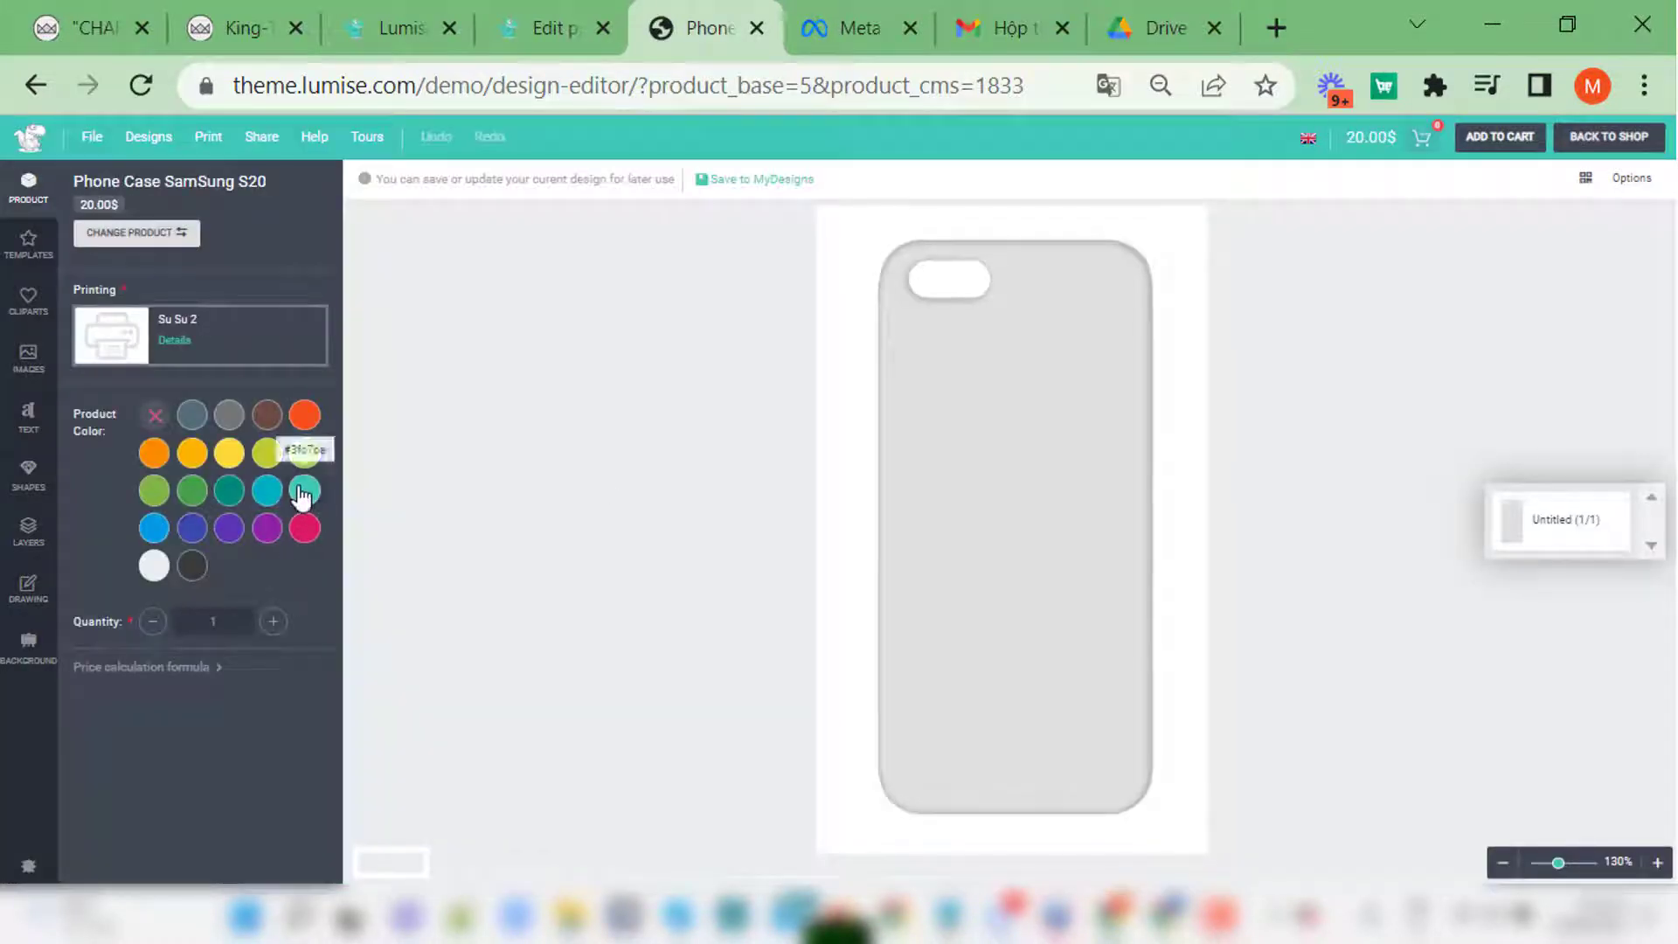
Step: Colour the case teal and glance at the print design settings
click(305, 490)
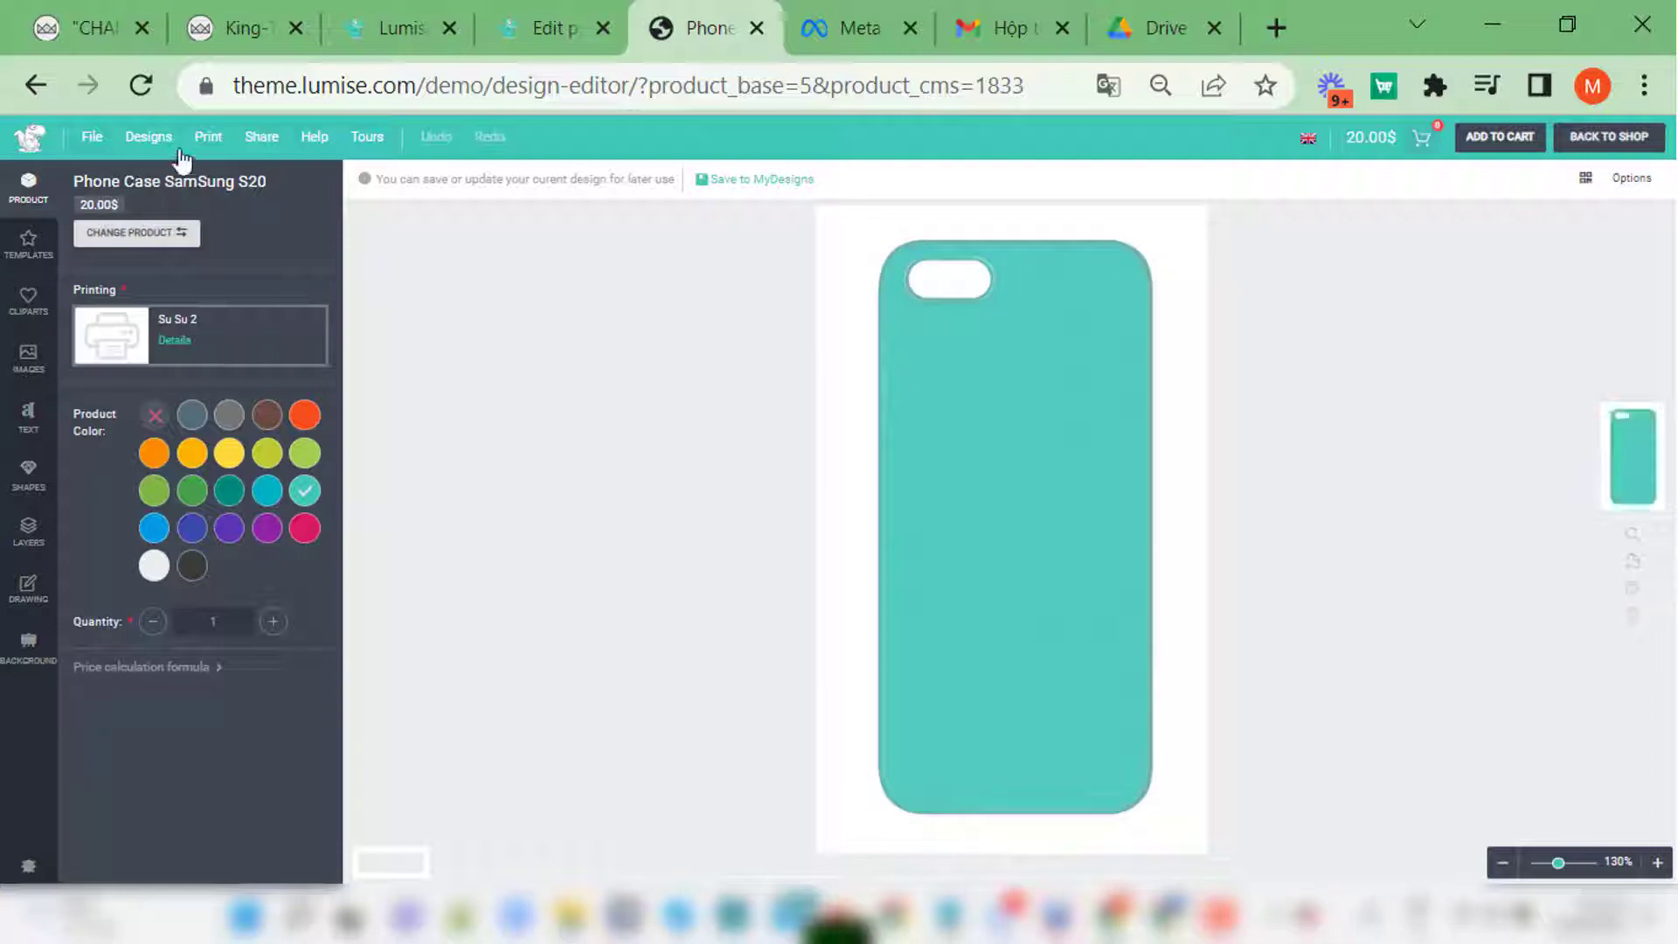
click(207, 138)
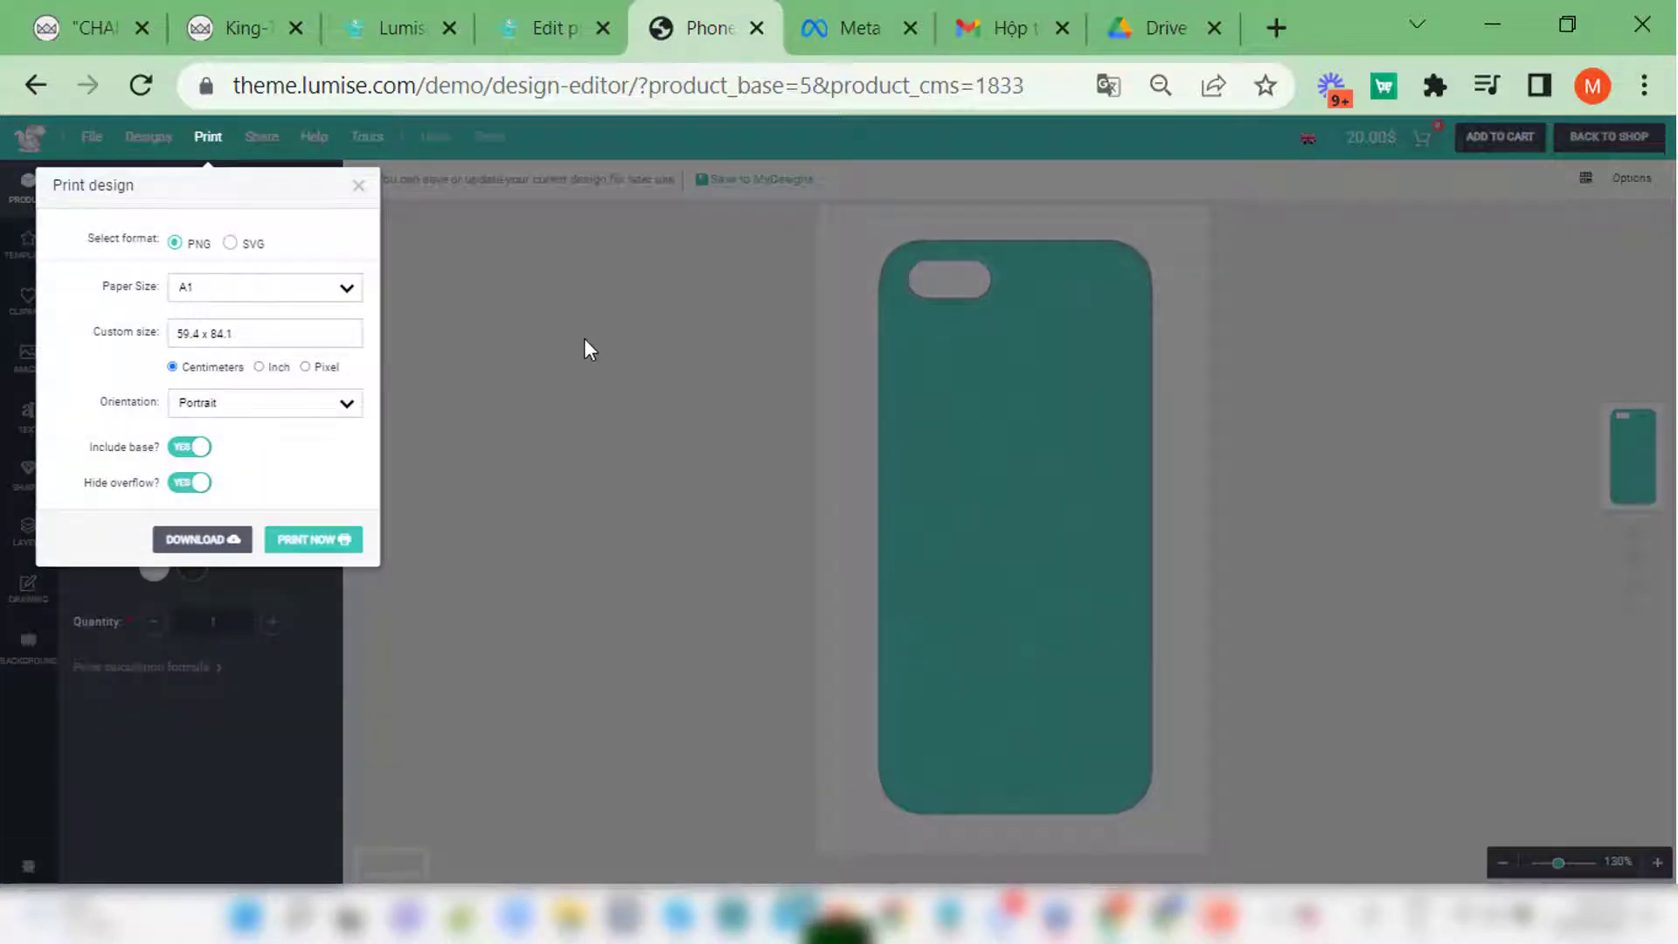
click(586, 348)
Step: Add Oswald text to the case, enlarge it, then delete it
click(28, 417)
click(223, 509)
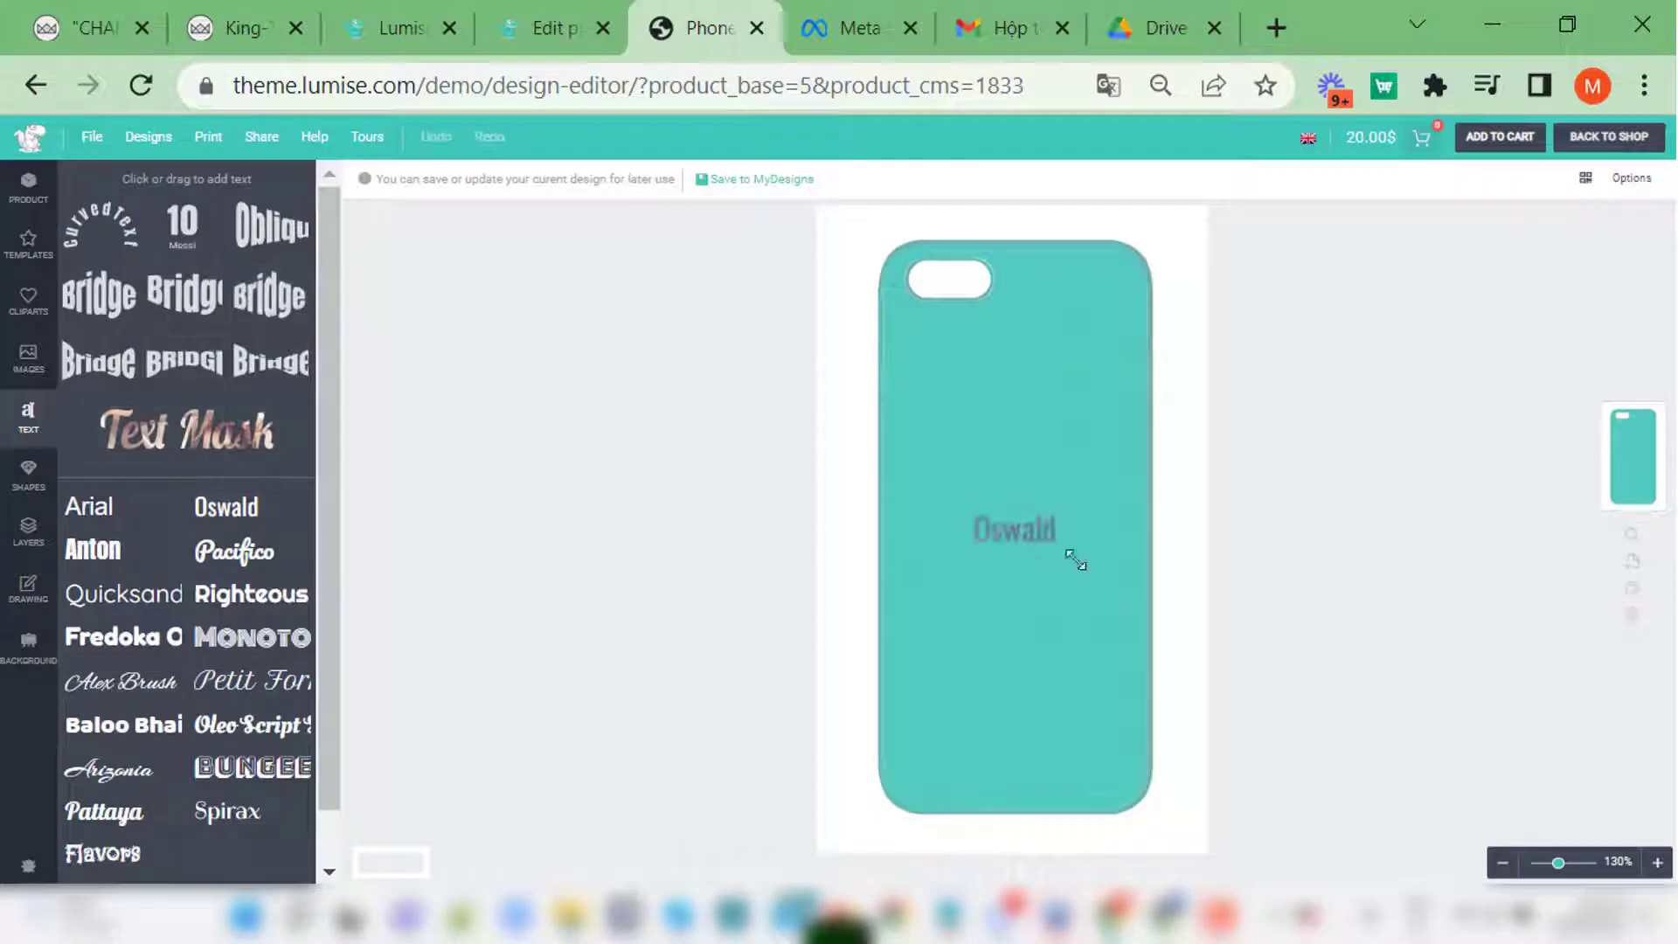
drag(1075, 561, 1127, 587)
click(1381, 483)
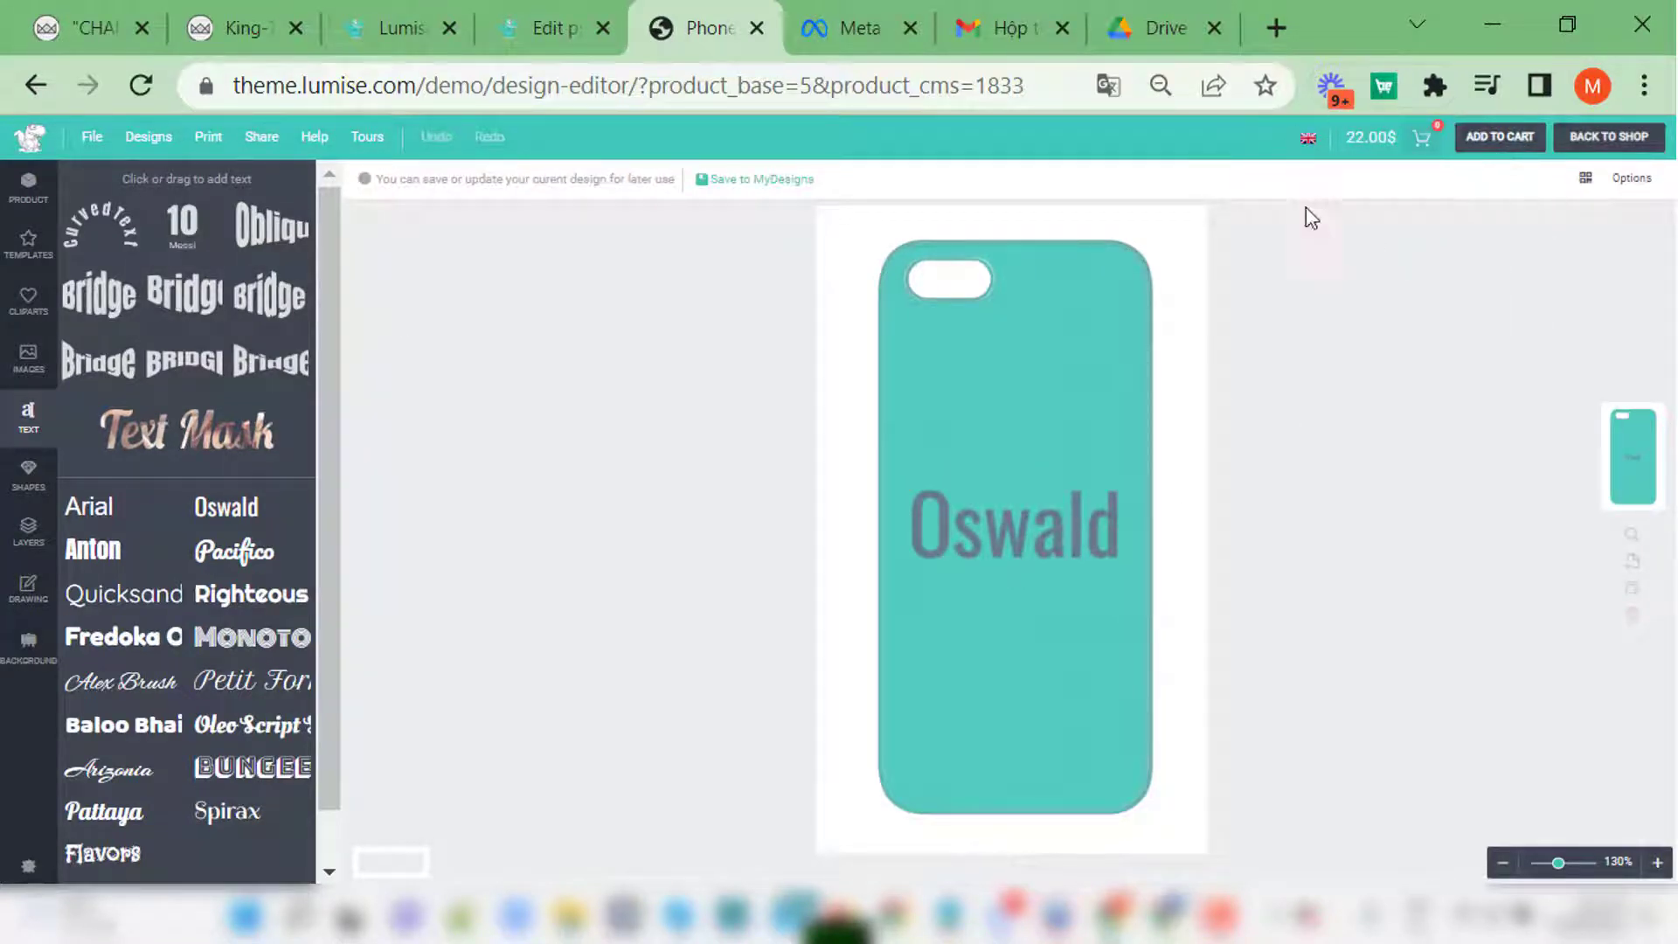
click(929, 478)
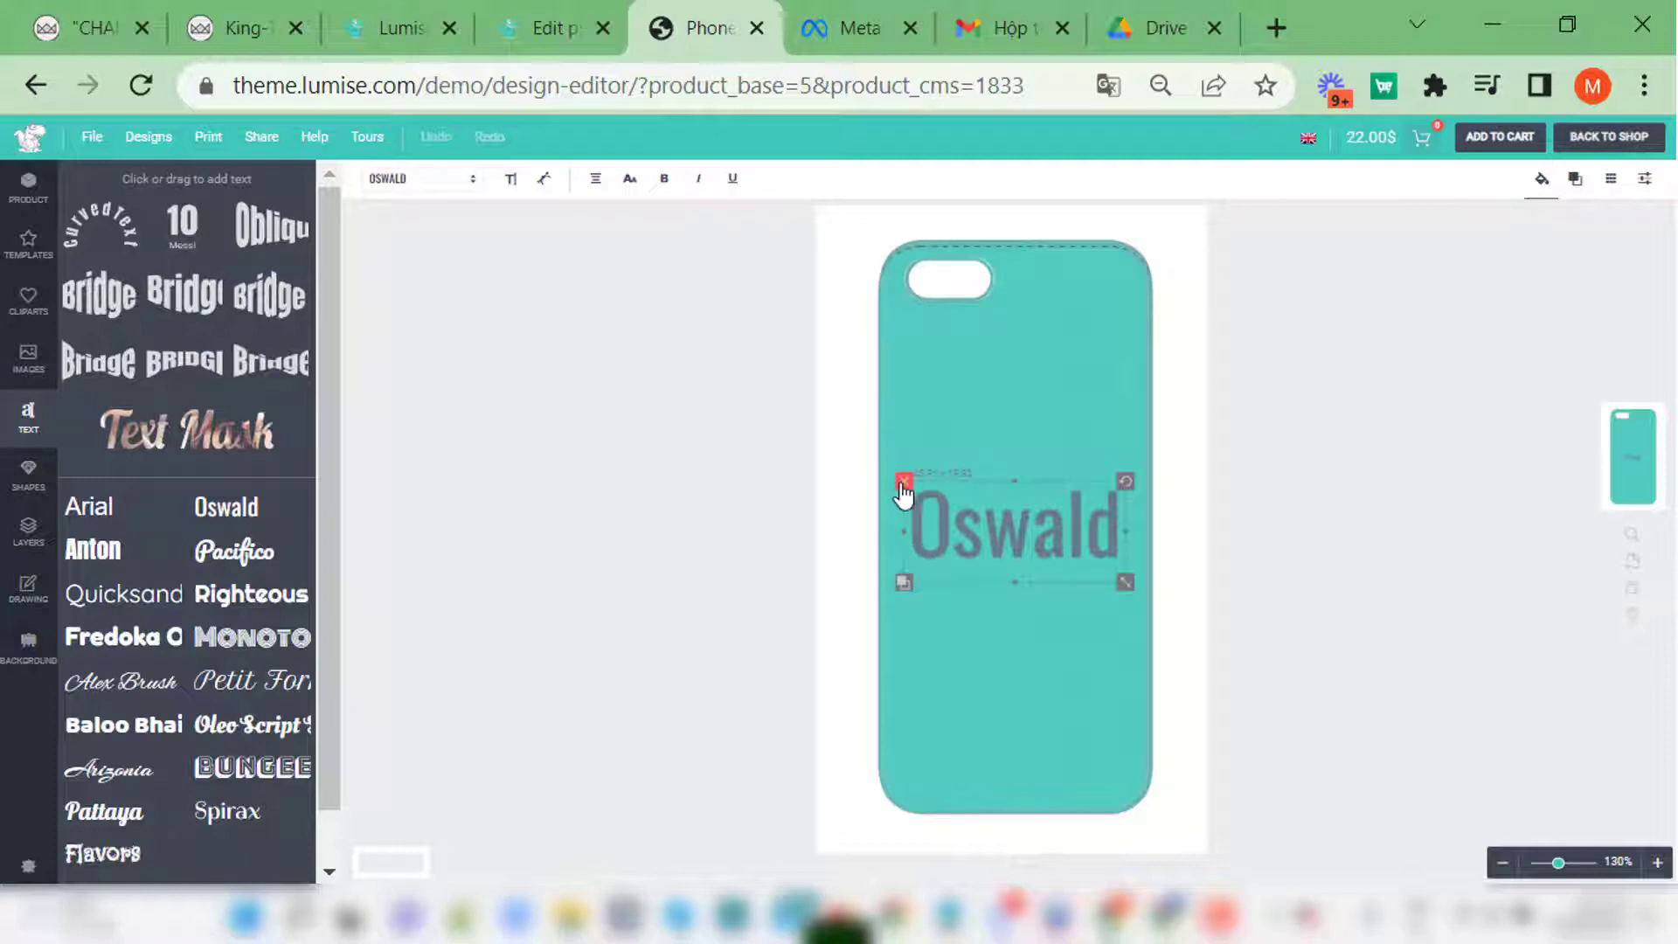
click(903, 483)
click(29, 185)
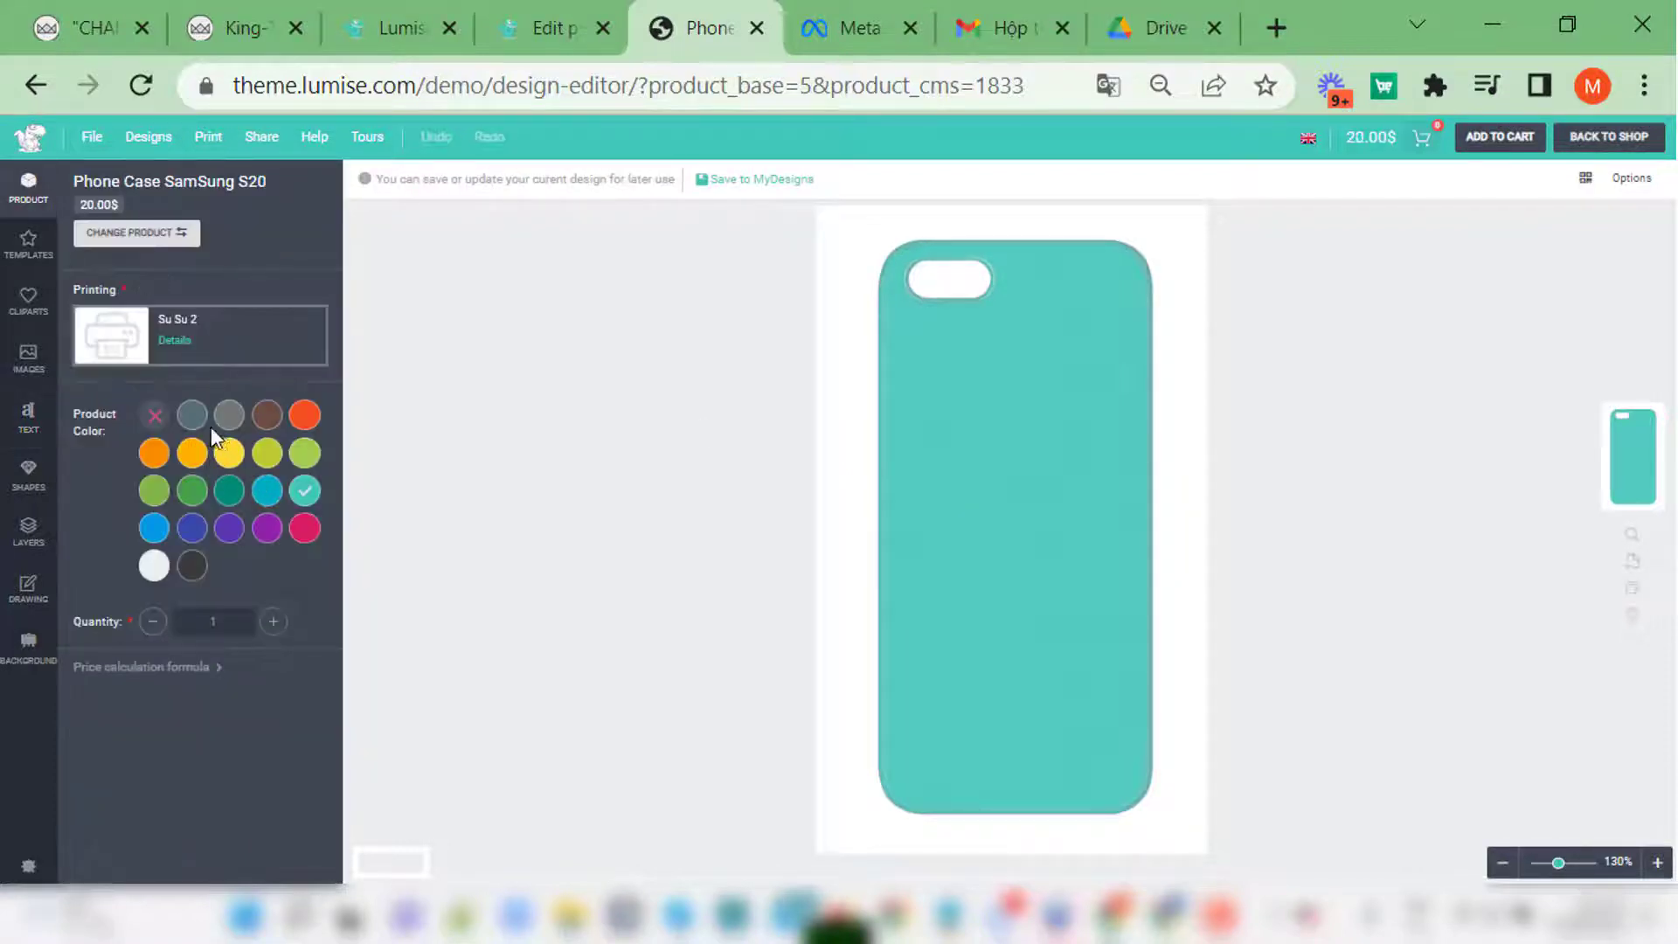
Step: Colour the case orange and set the print paper size to A3
click(302, 420)
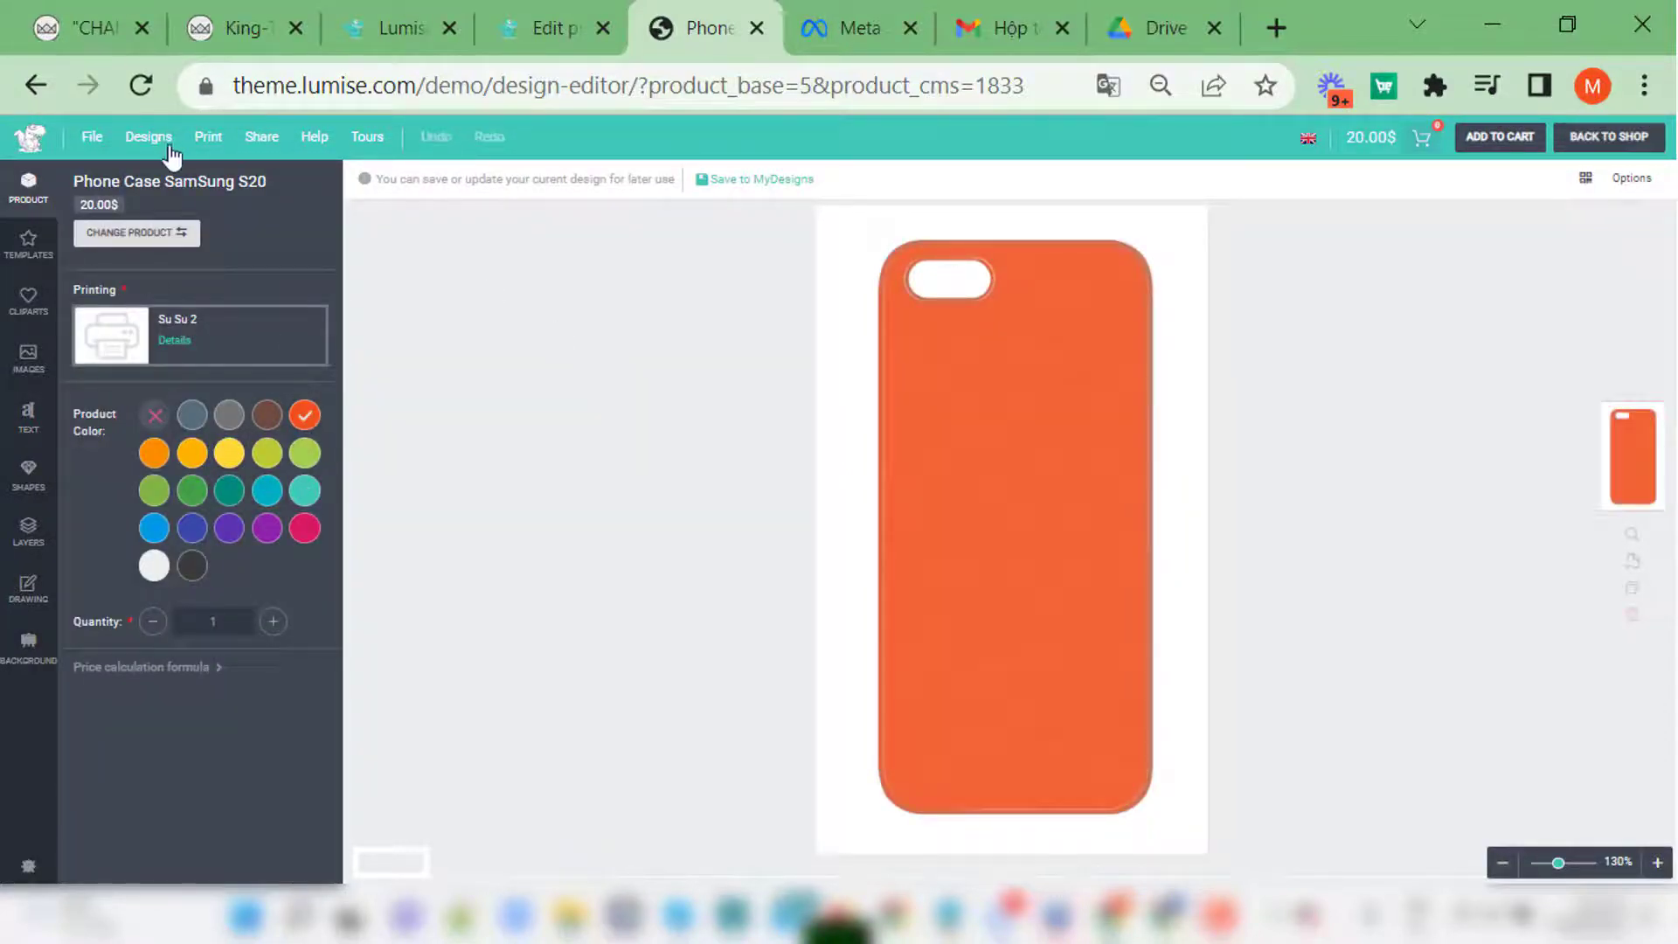
click(249, 139)
click(208, 138)
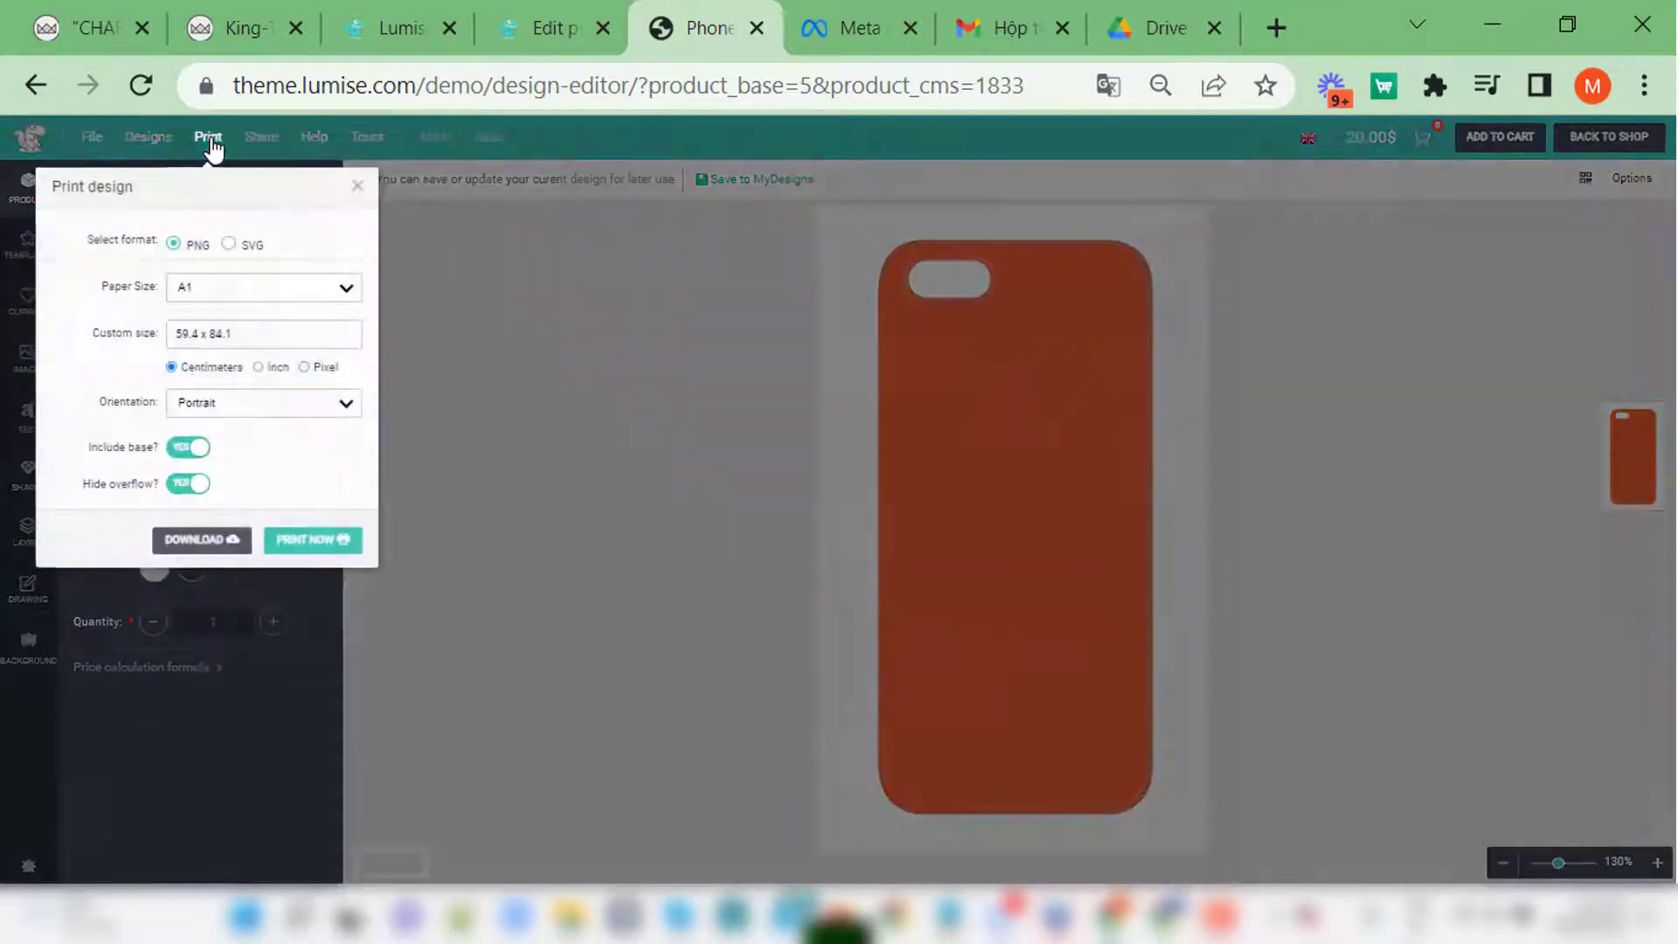
click(238, 291)
click(188, 355)
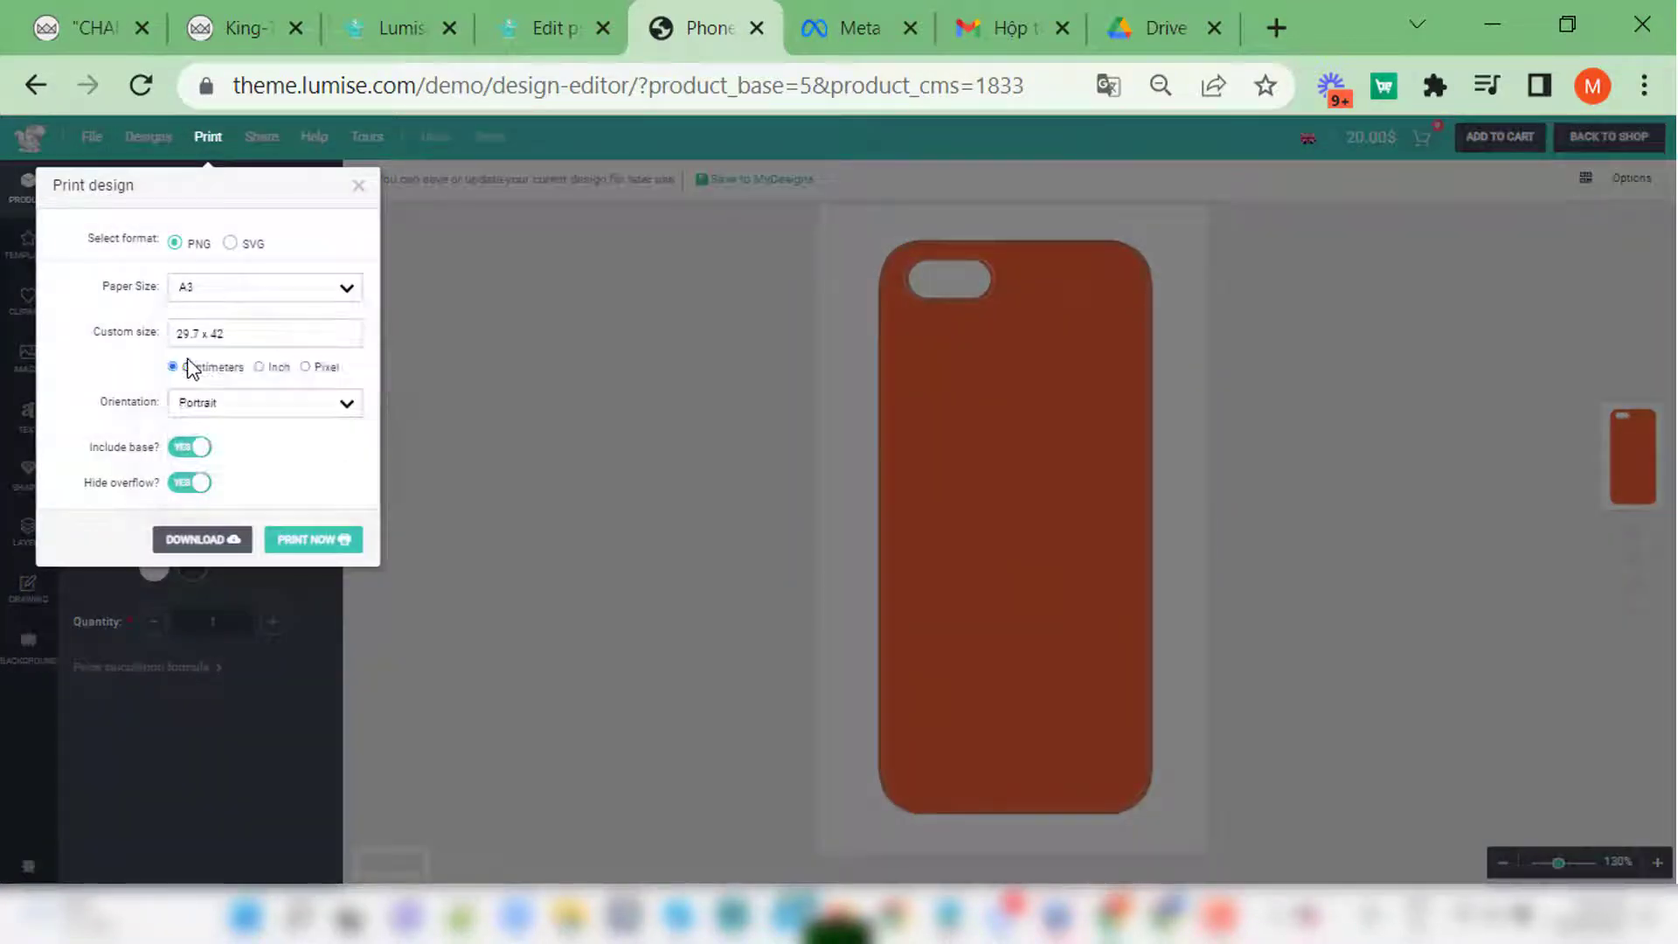
click(505, 343)
Step: Place the clouds photo from the image library across the case
click(28, 358)
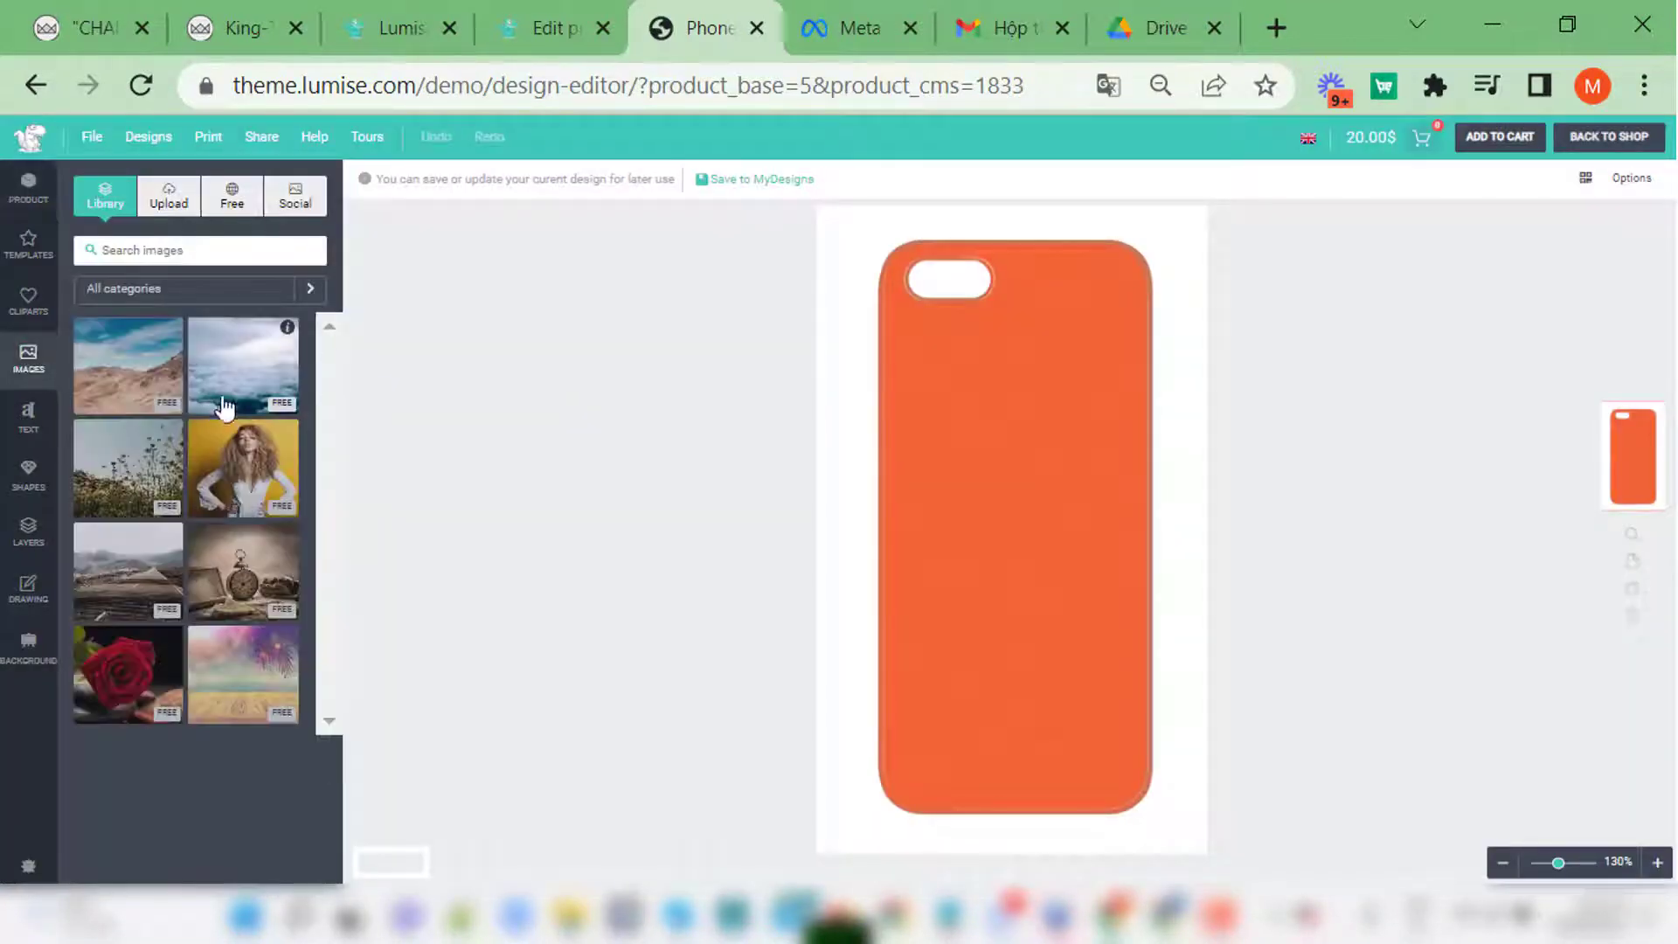
click(224, 404)
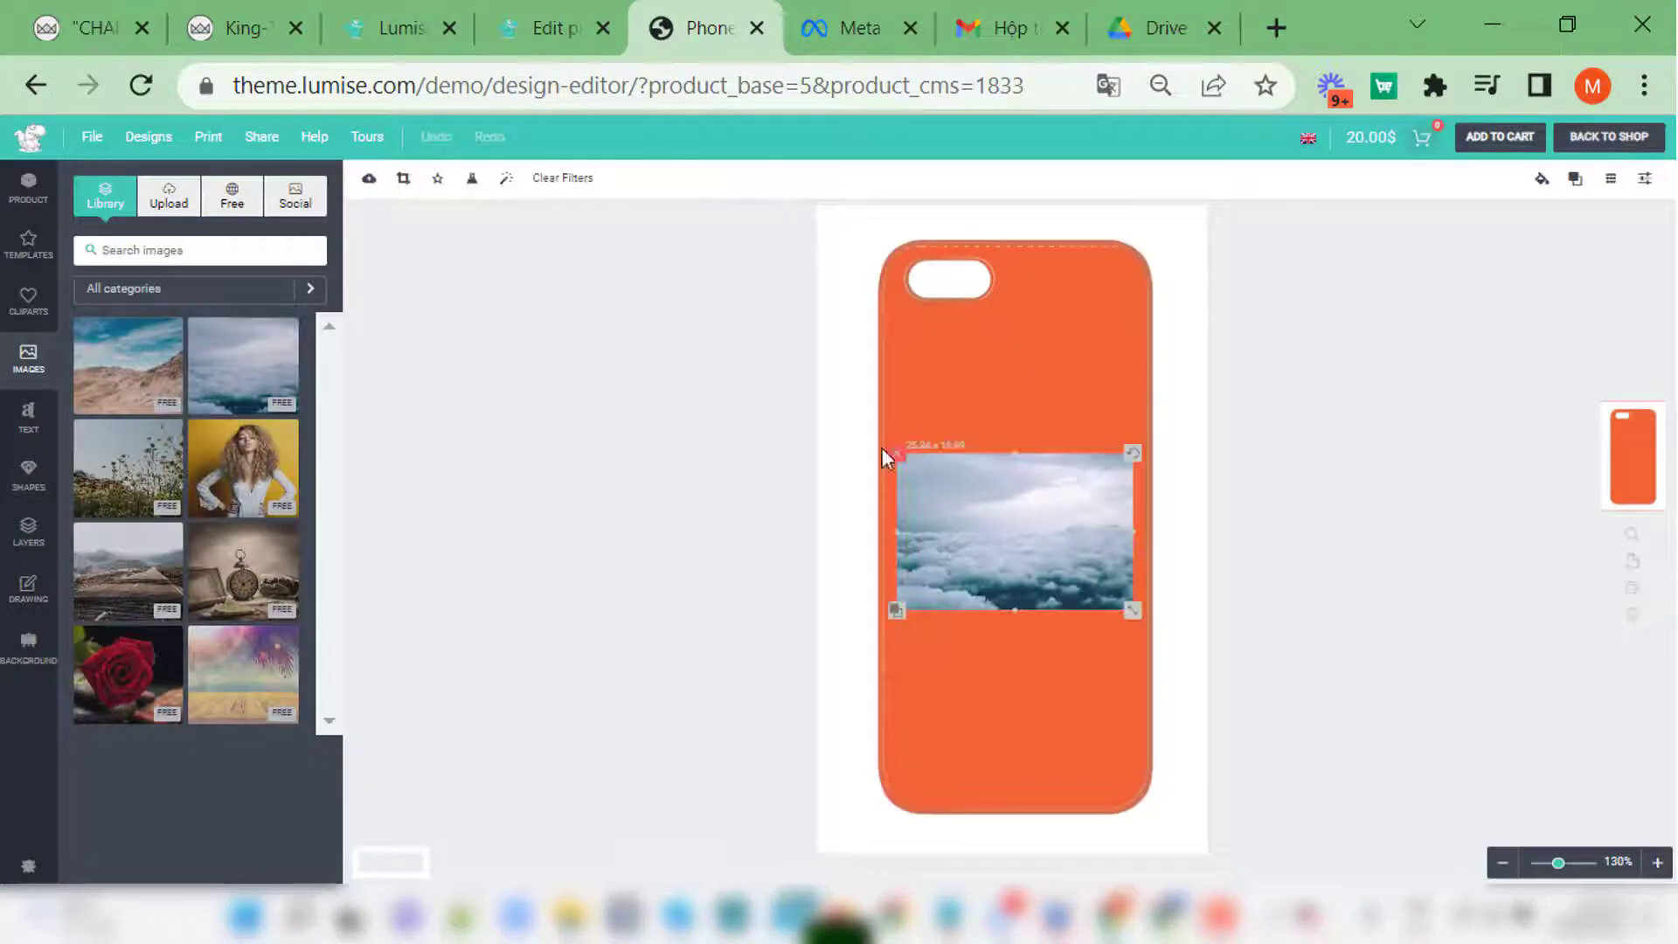
click(1337, 423)
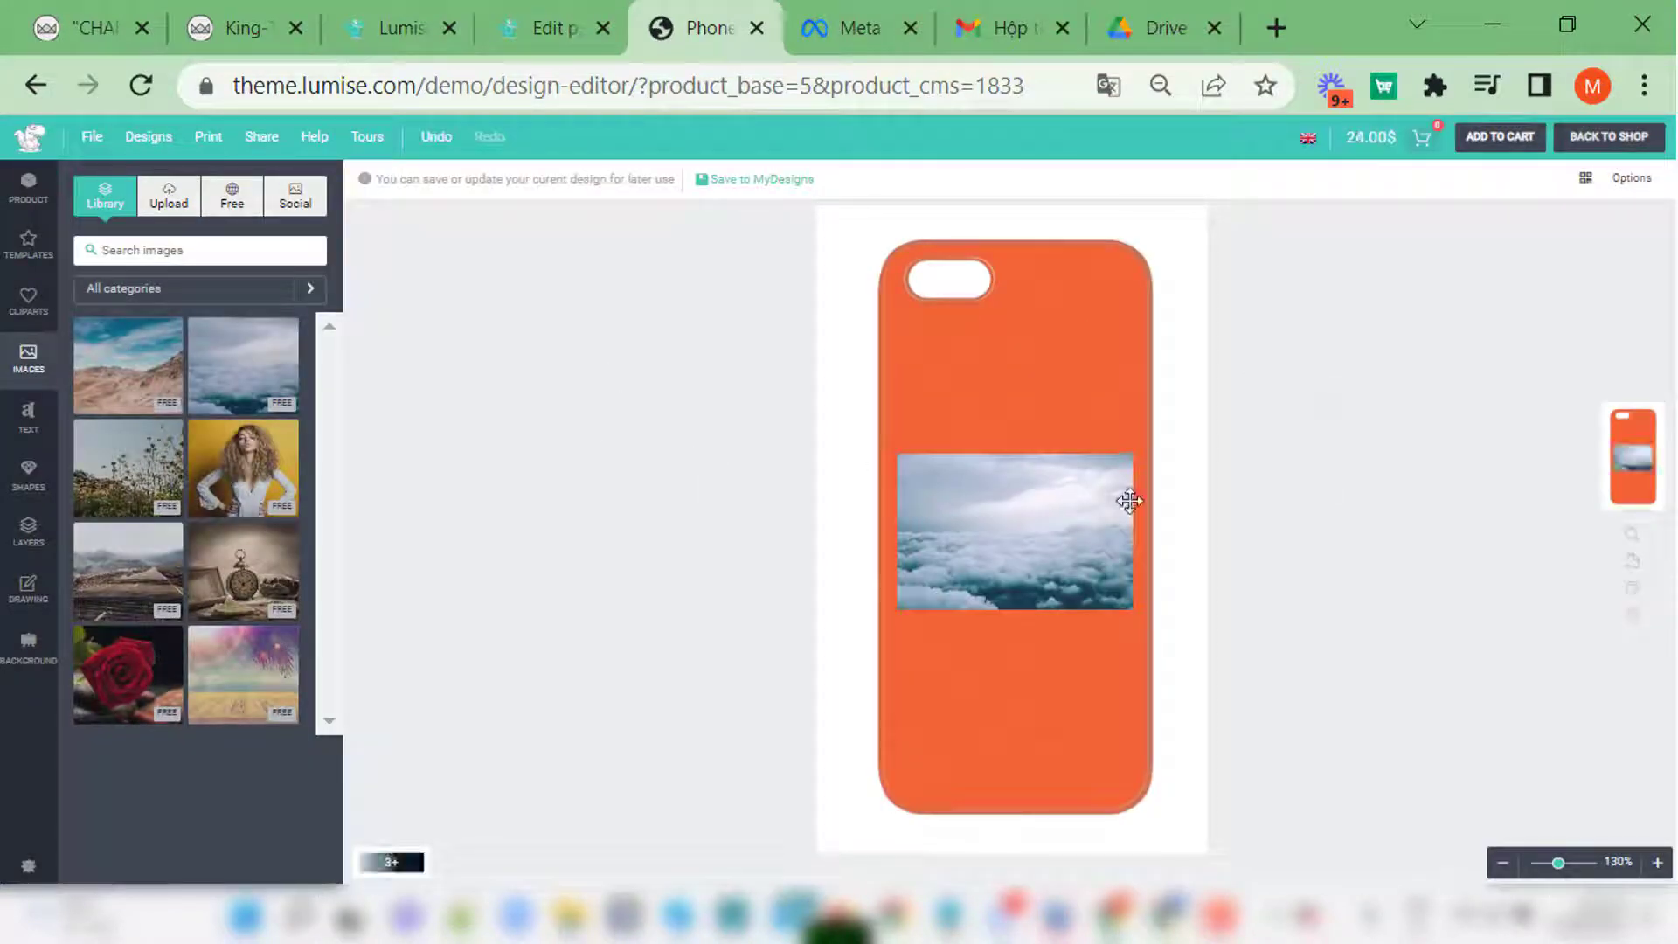
Step: Review the price formula and Su Su 2 prices table, then open the Print dialog
click(9, 206)
click(201, 669)
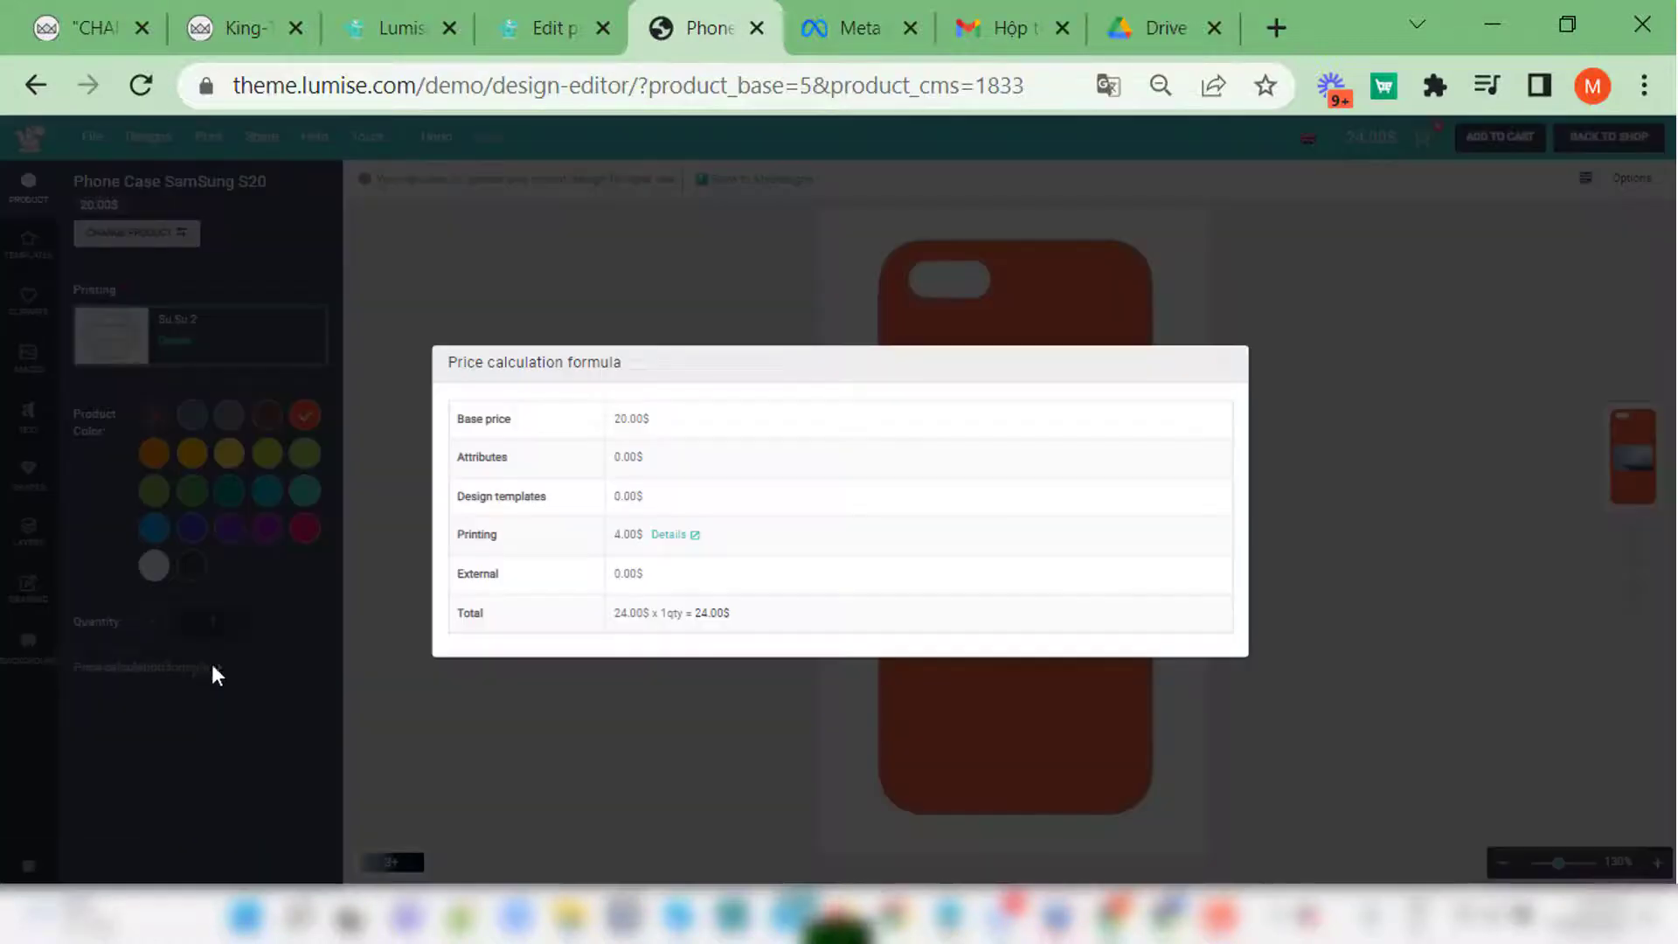
click(673, 535)
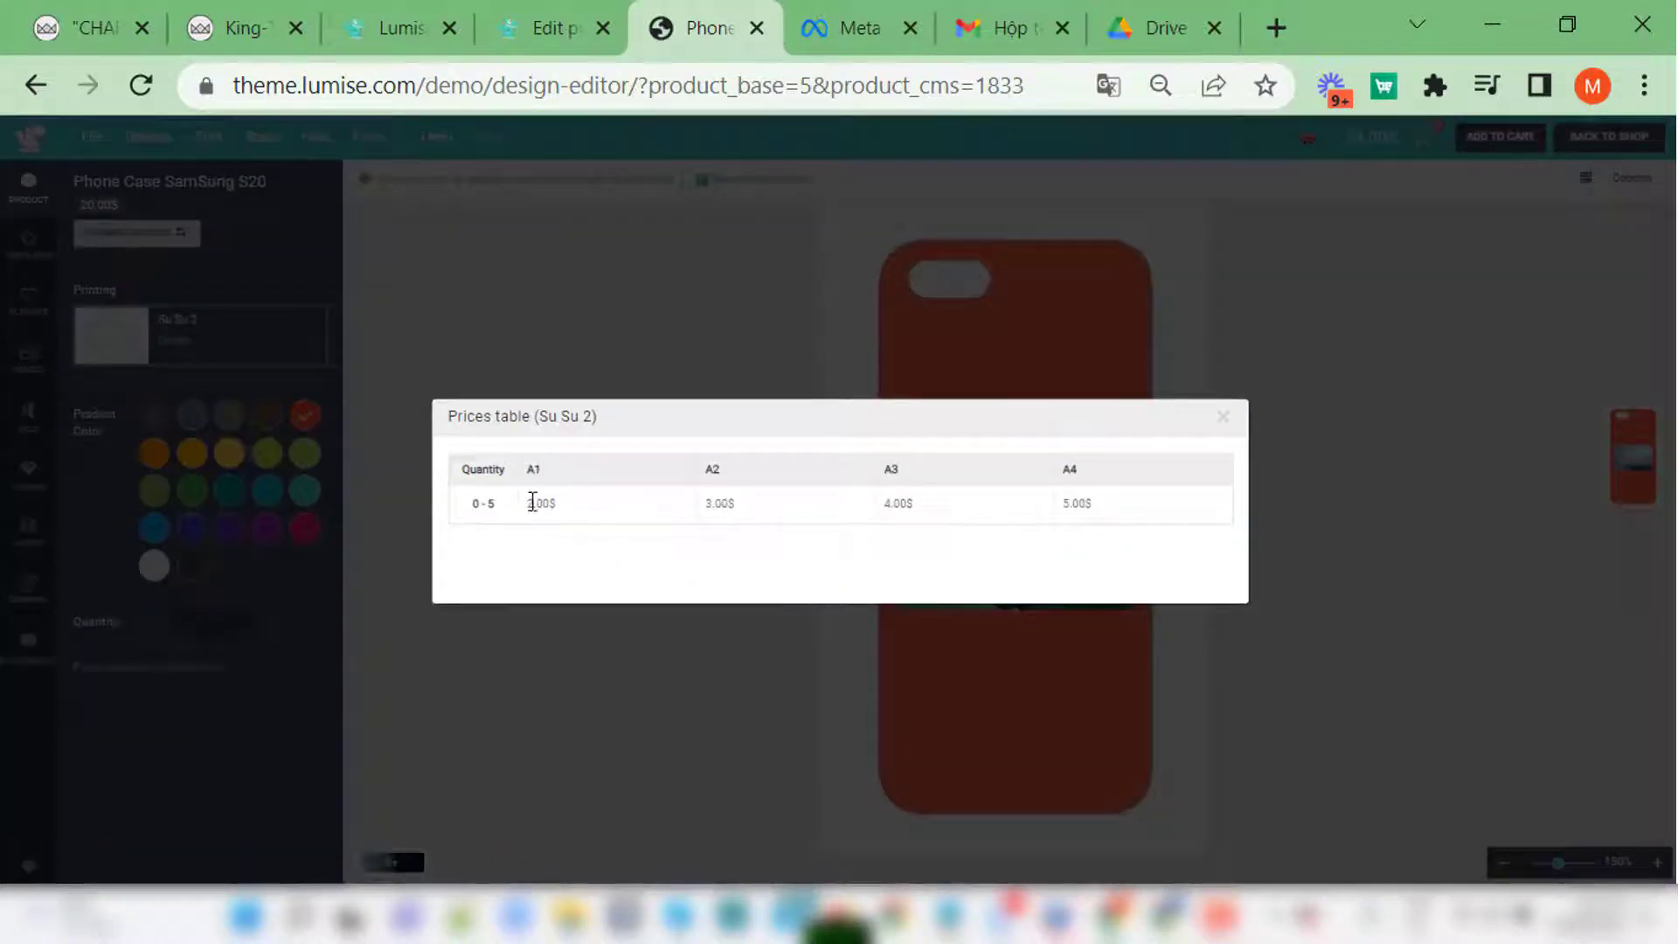
click(1222, 416)
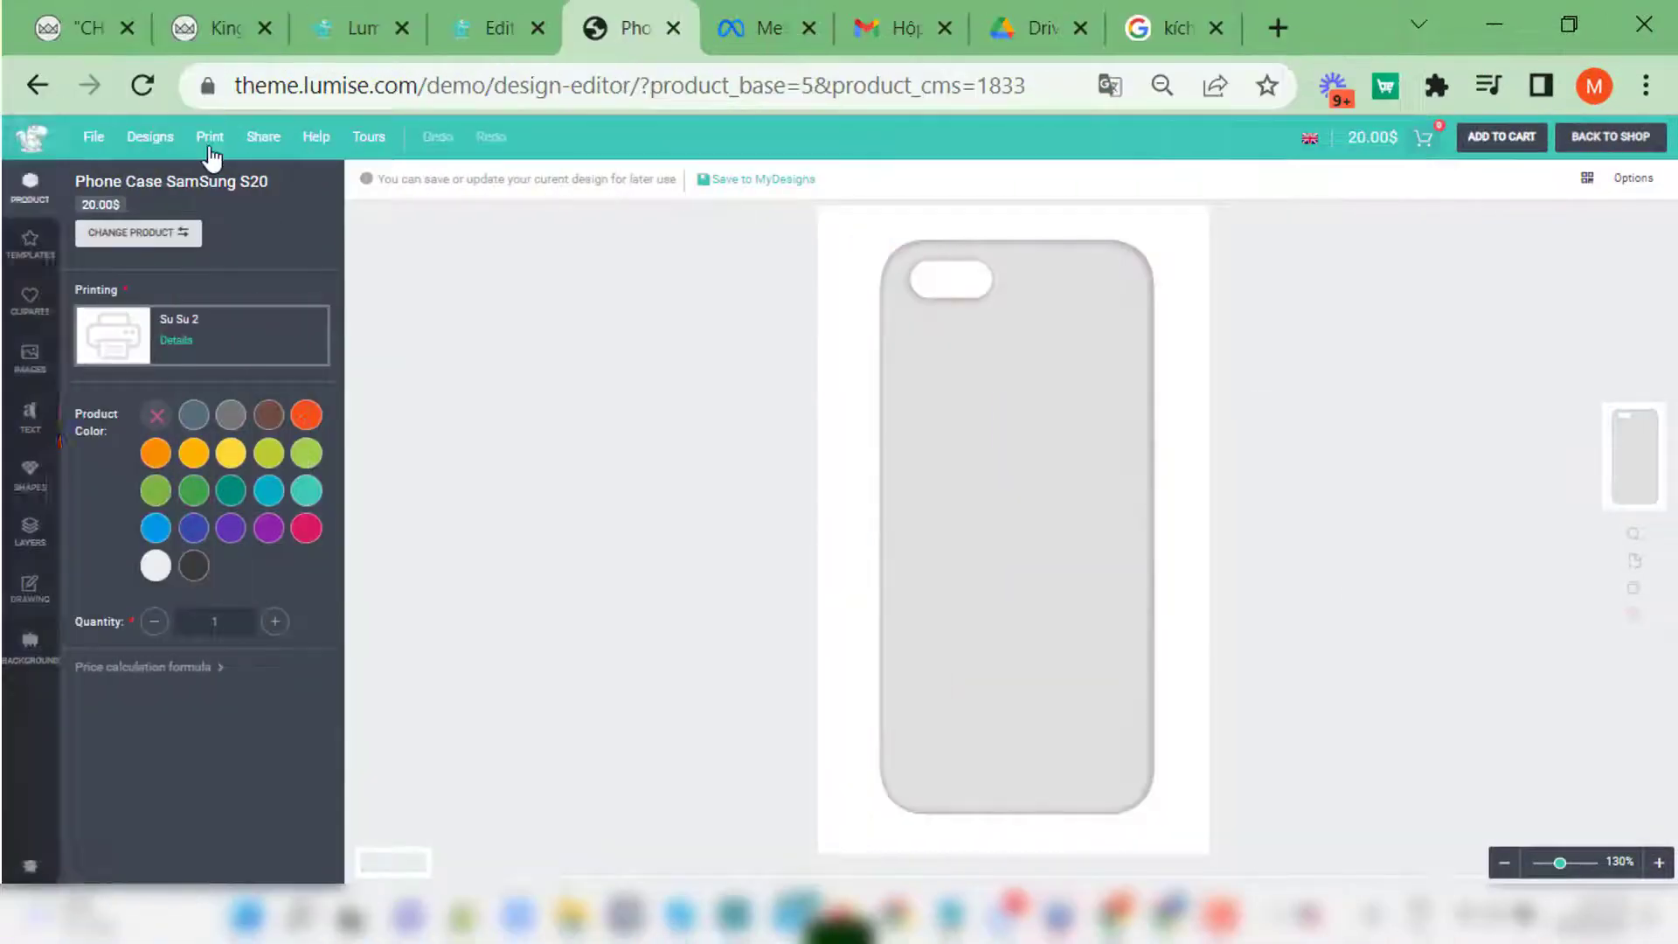
click(210, 138)
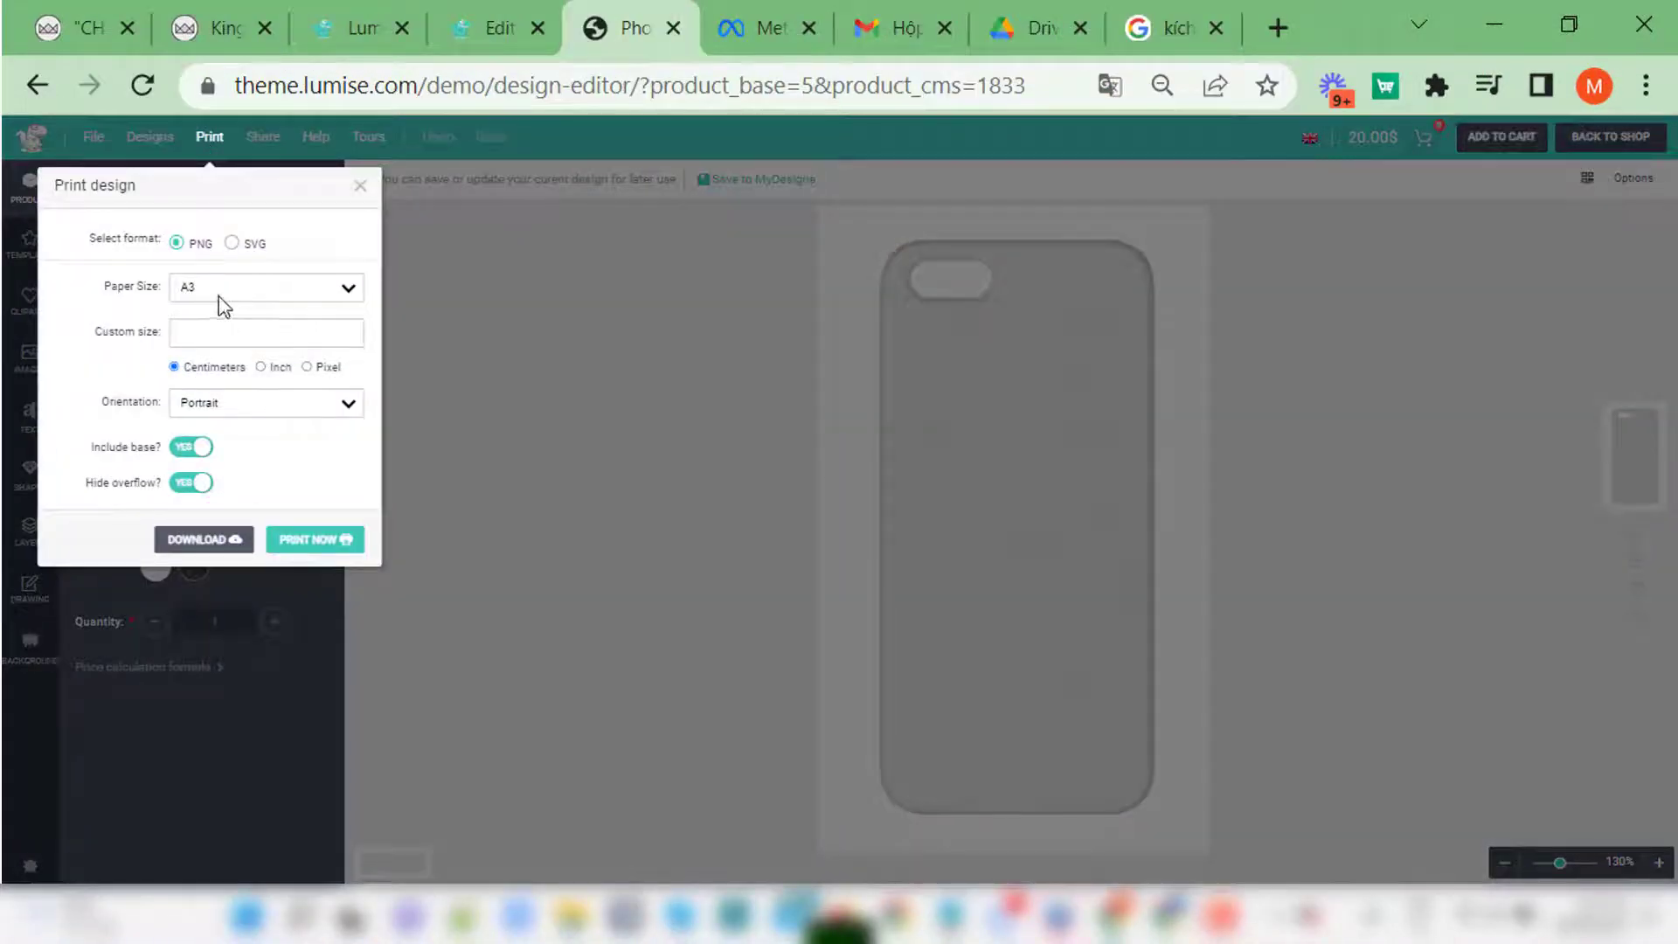
Step: Try A5 then A6 print paper sizes, close Print, and return to the admin tab
click(229, 294)
click(191, 384)
click(213, 289)
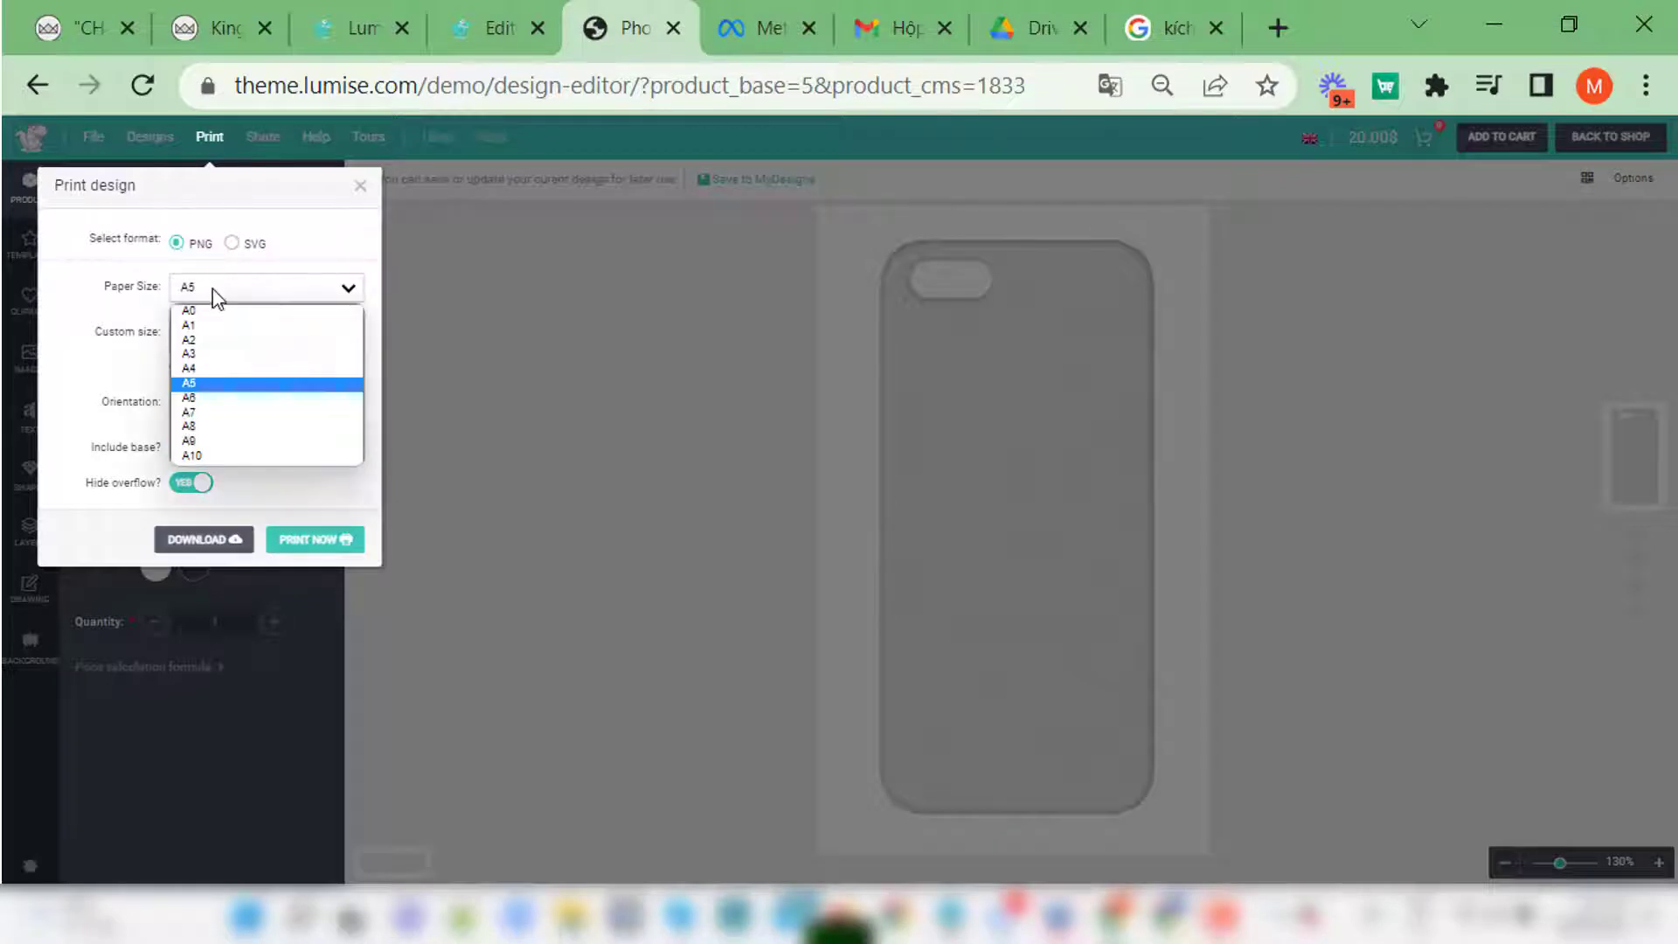
click(210, 403)
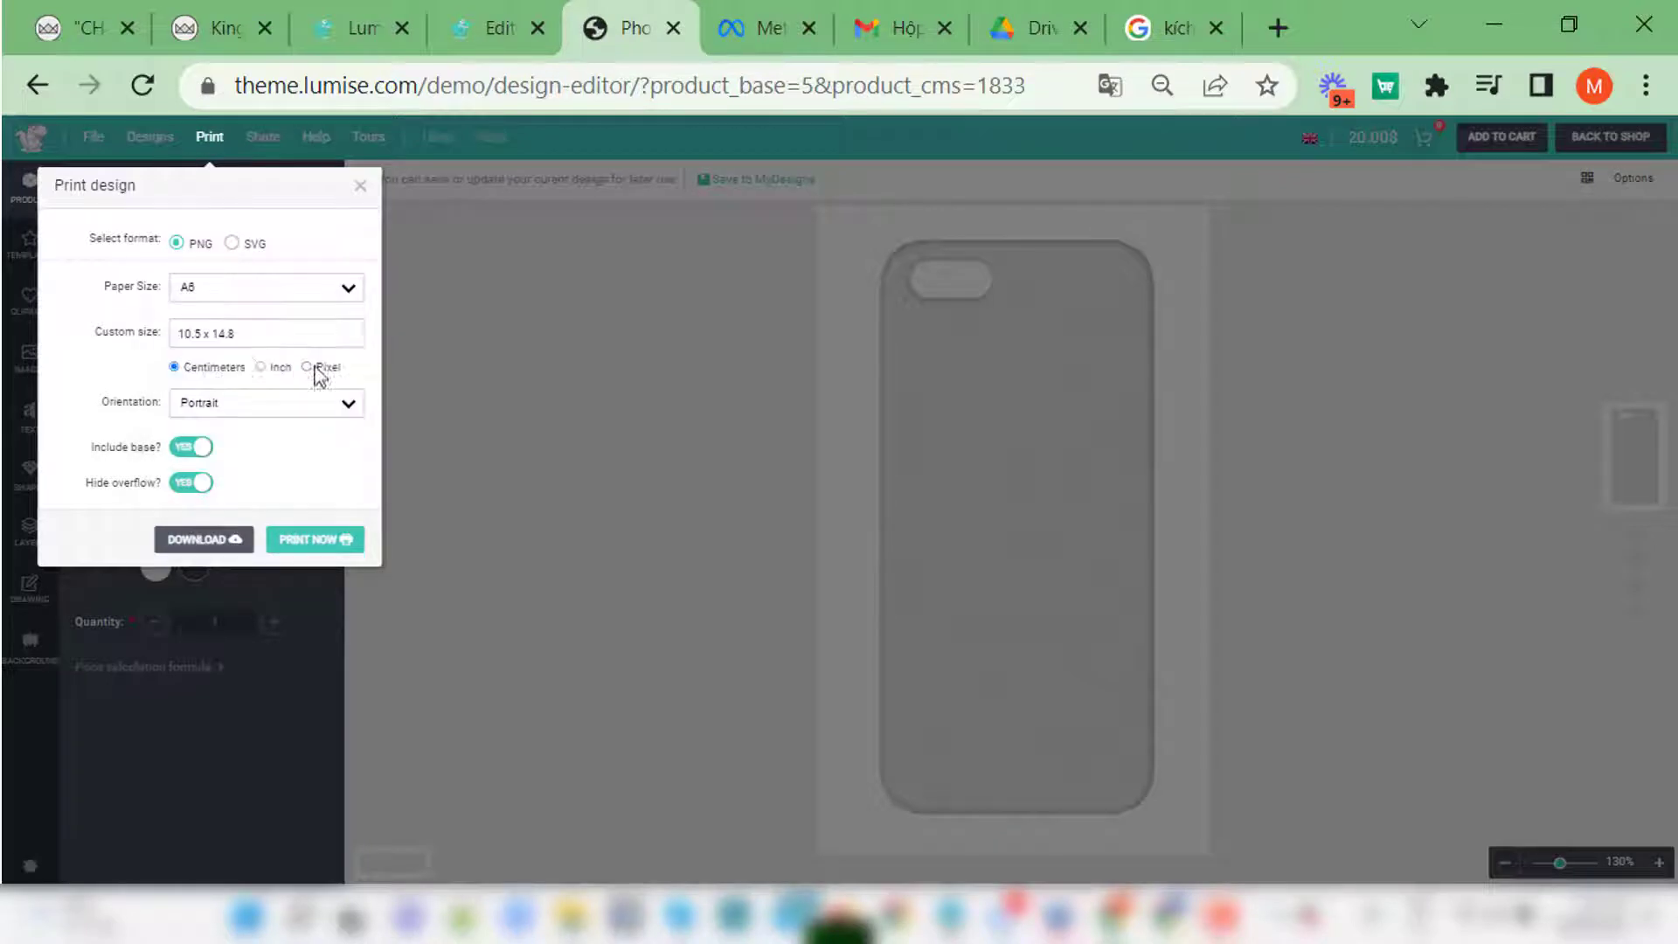
click(249, 293)
click(590, 323)
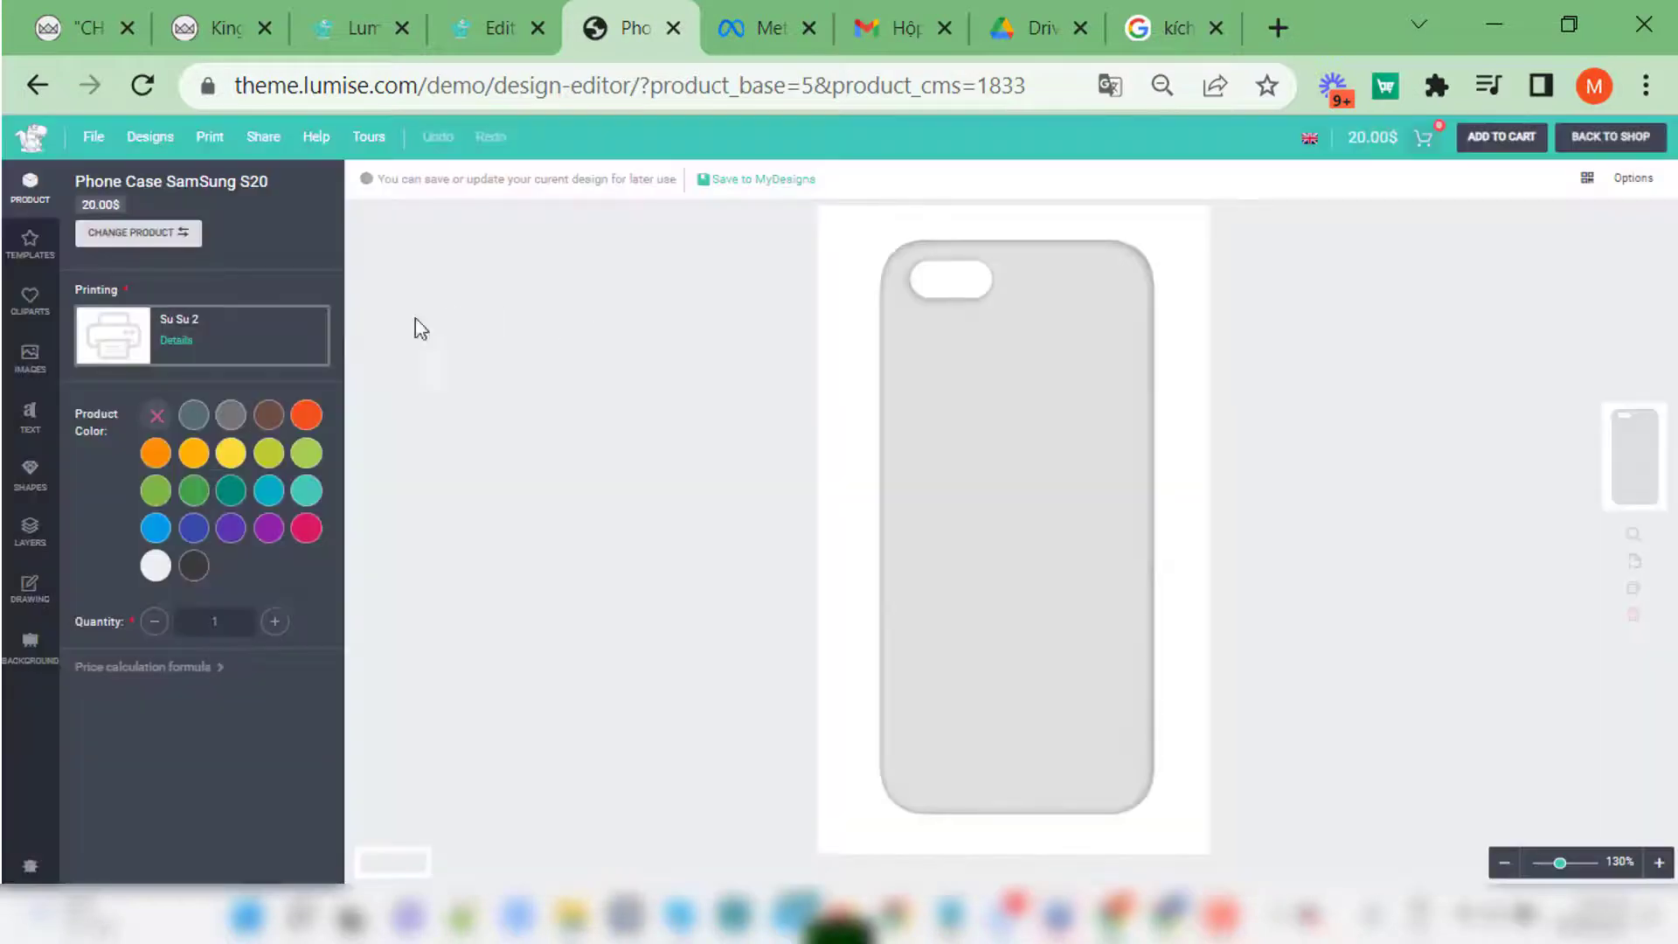
key(ctrl+3)
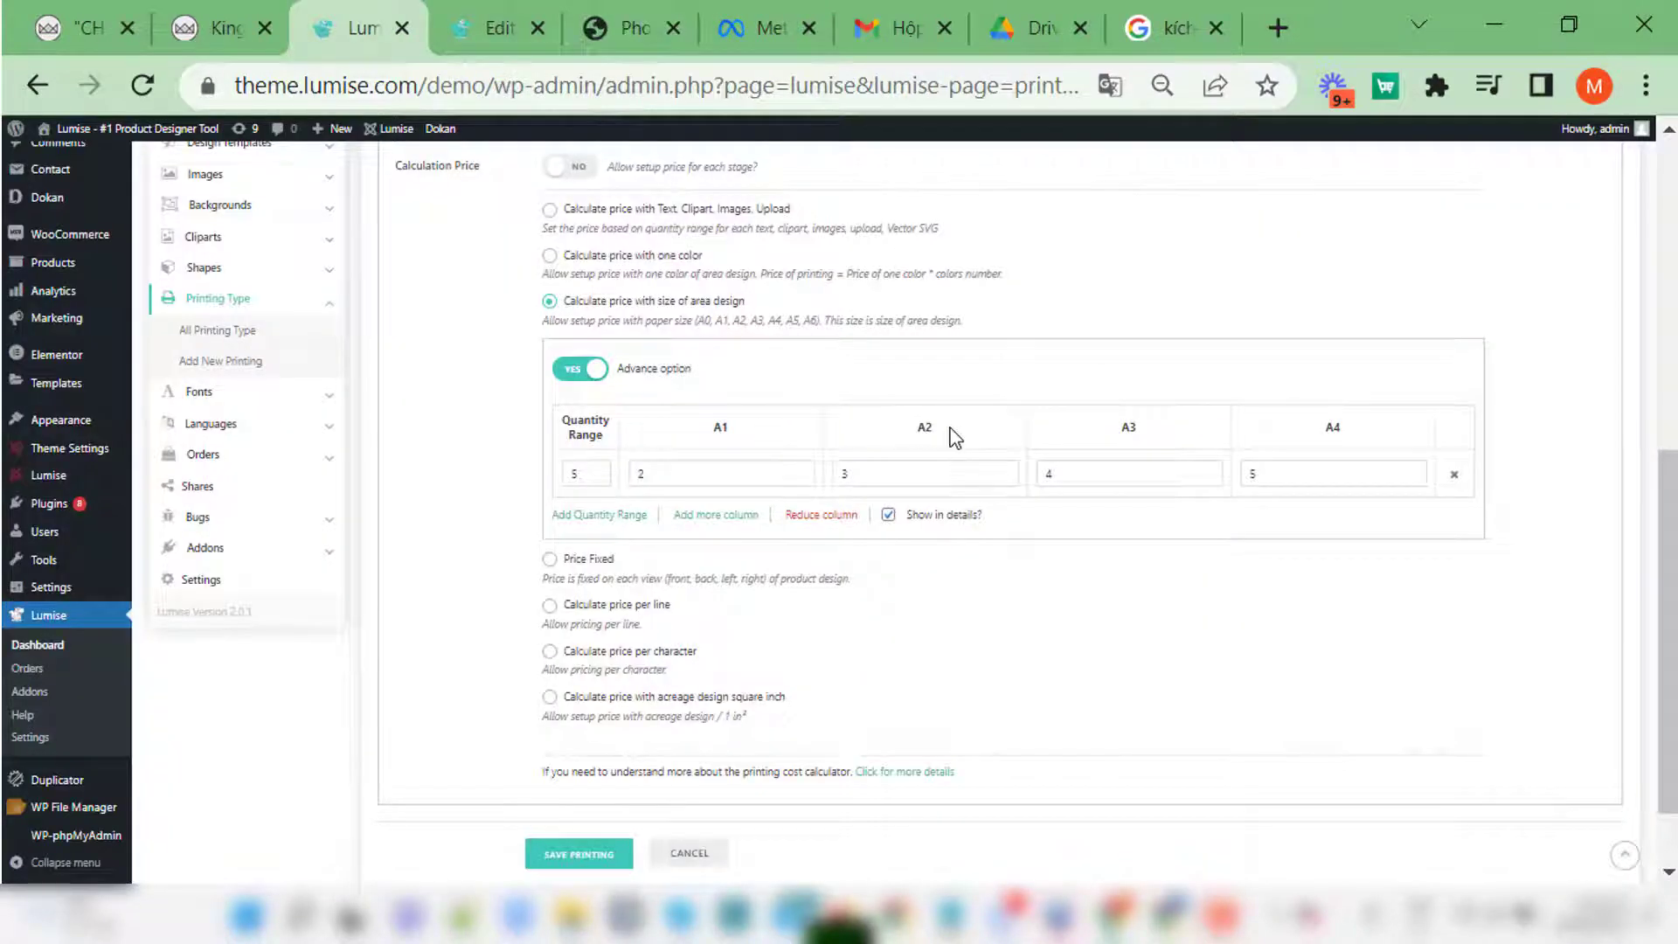
Step: Turn off advanced size pricing, set A5 print paper in the editor, and colour the case brown
click(581, 368)
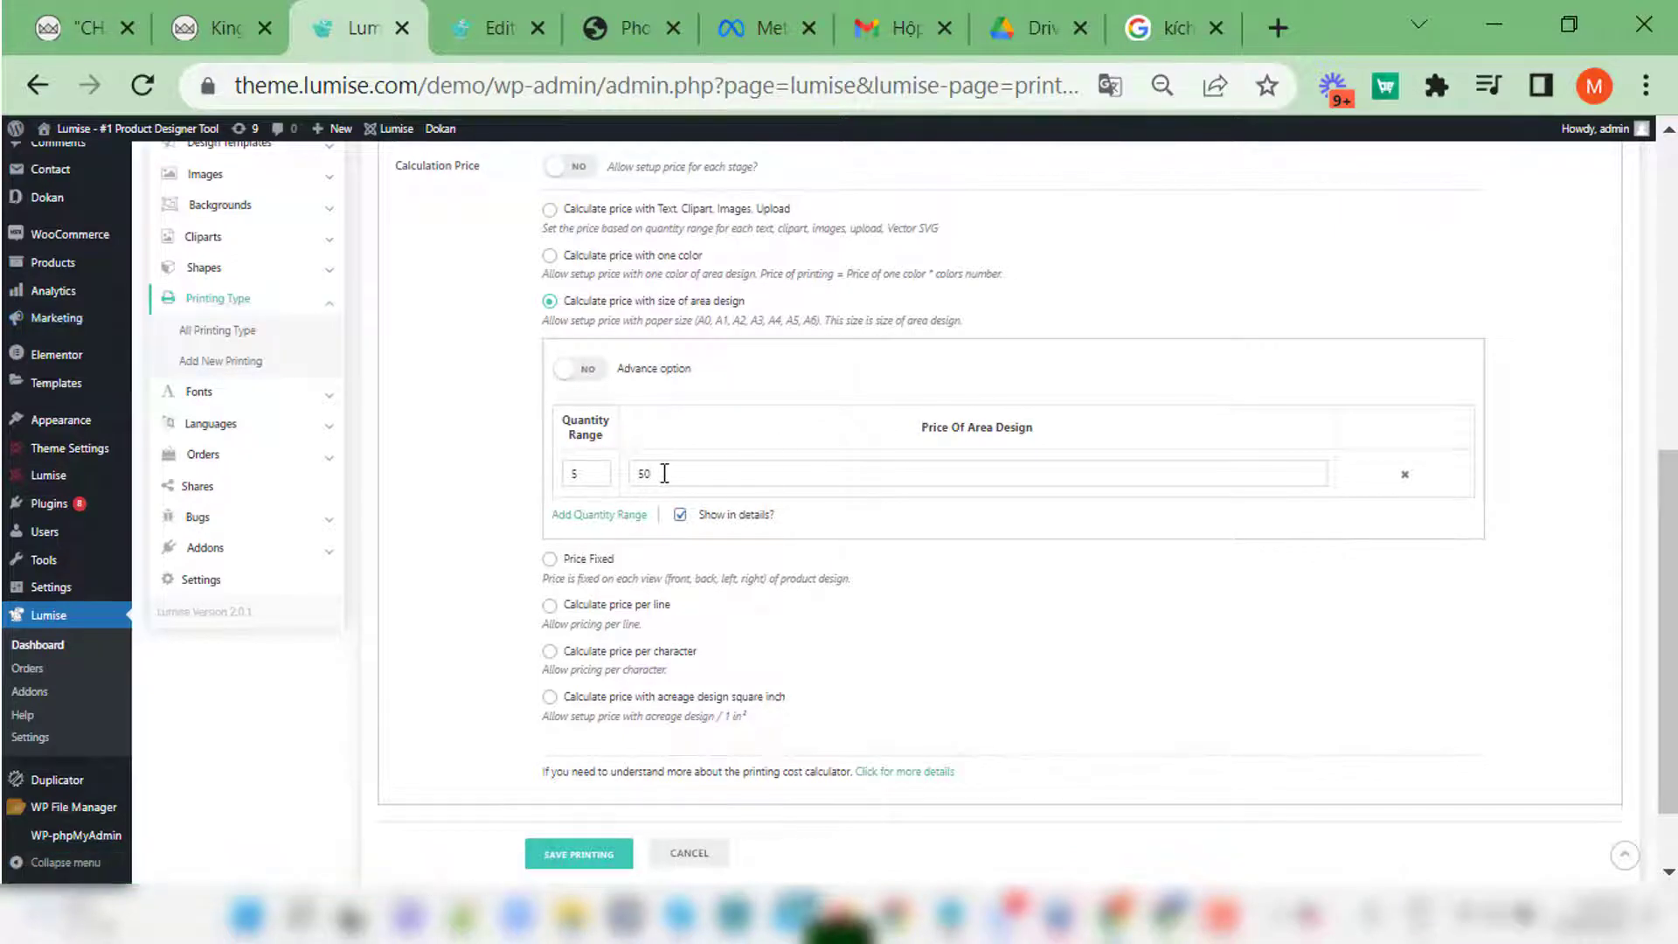
key(ctrl+5)
click(210, 137)
click(206, 287)
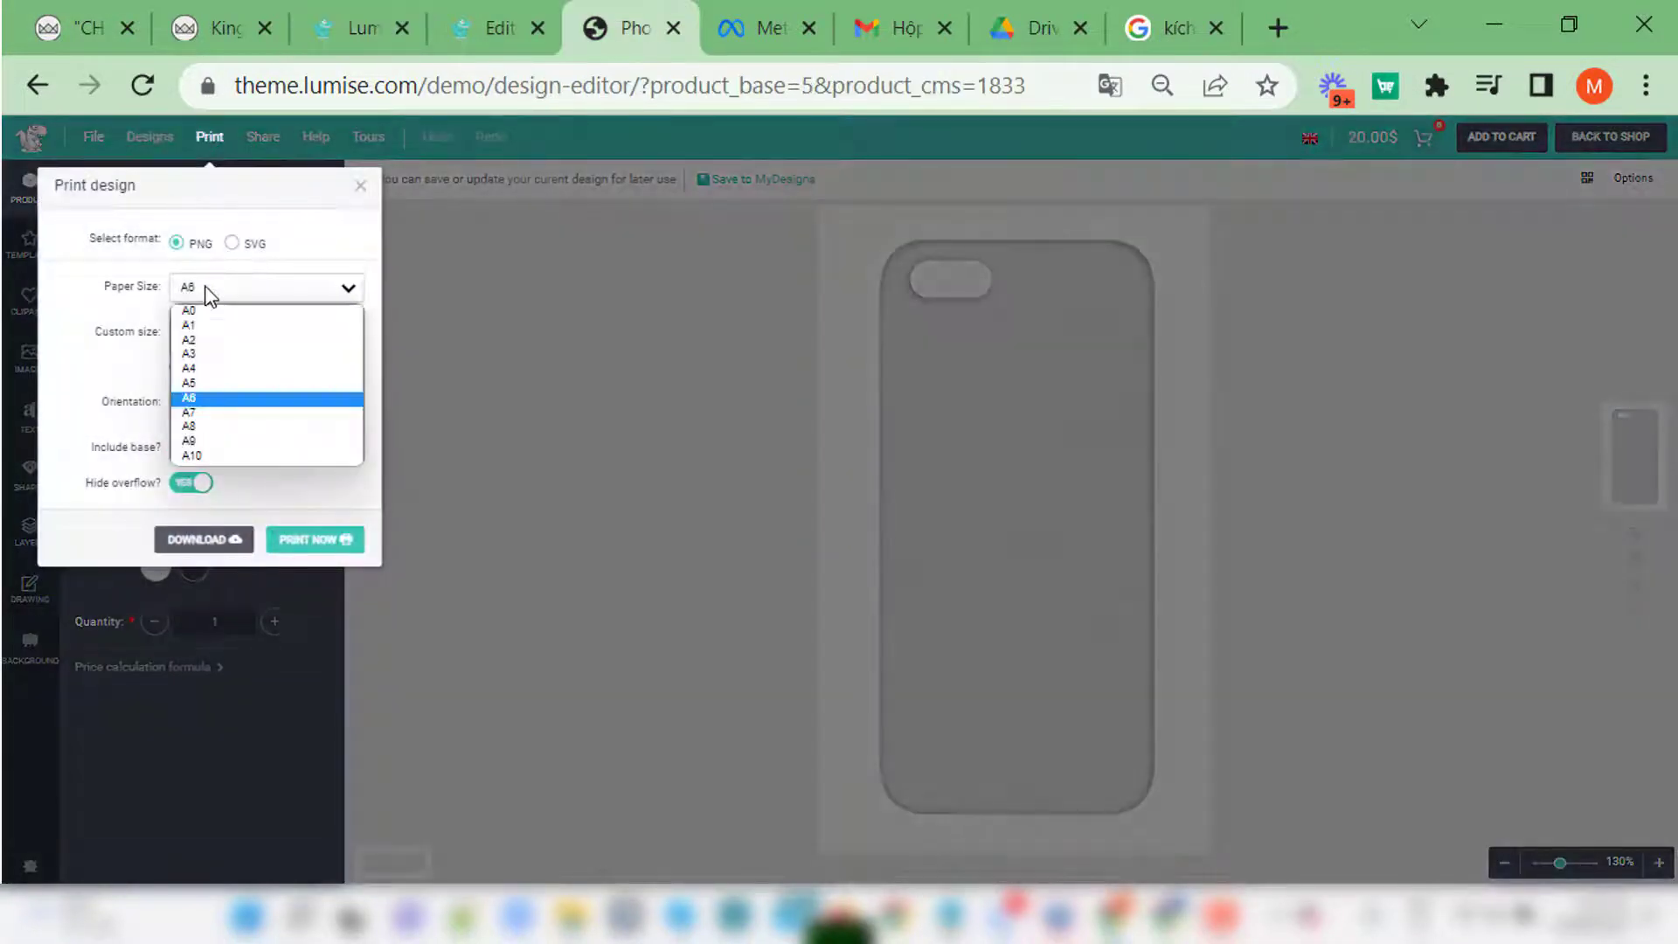
click(190, 383)
click(234, 293)
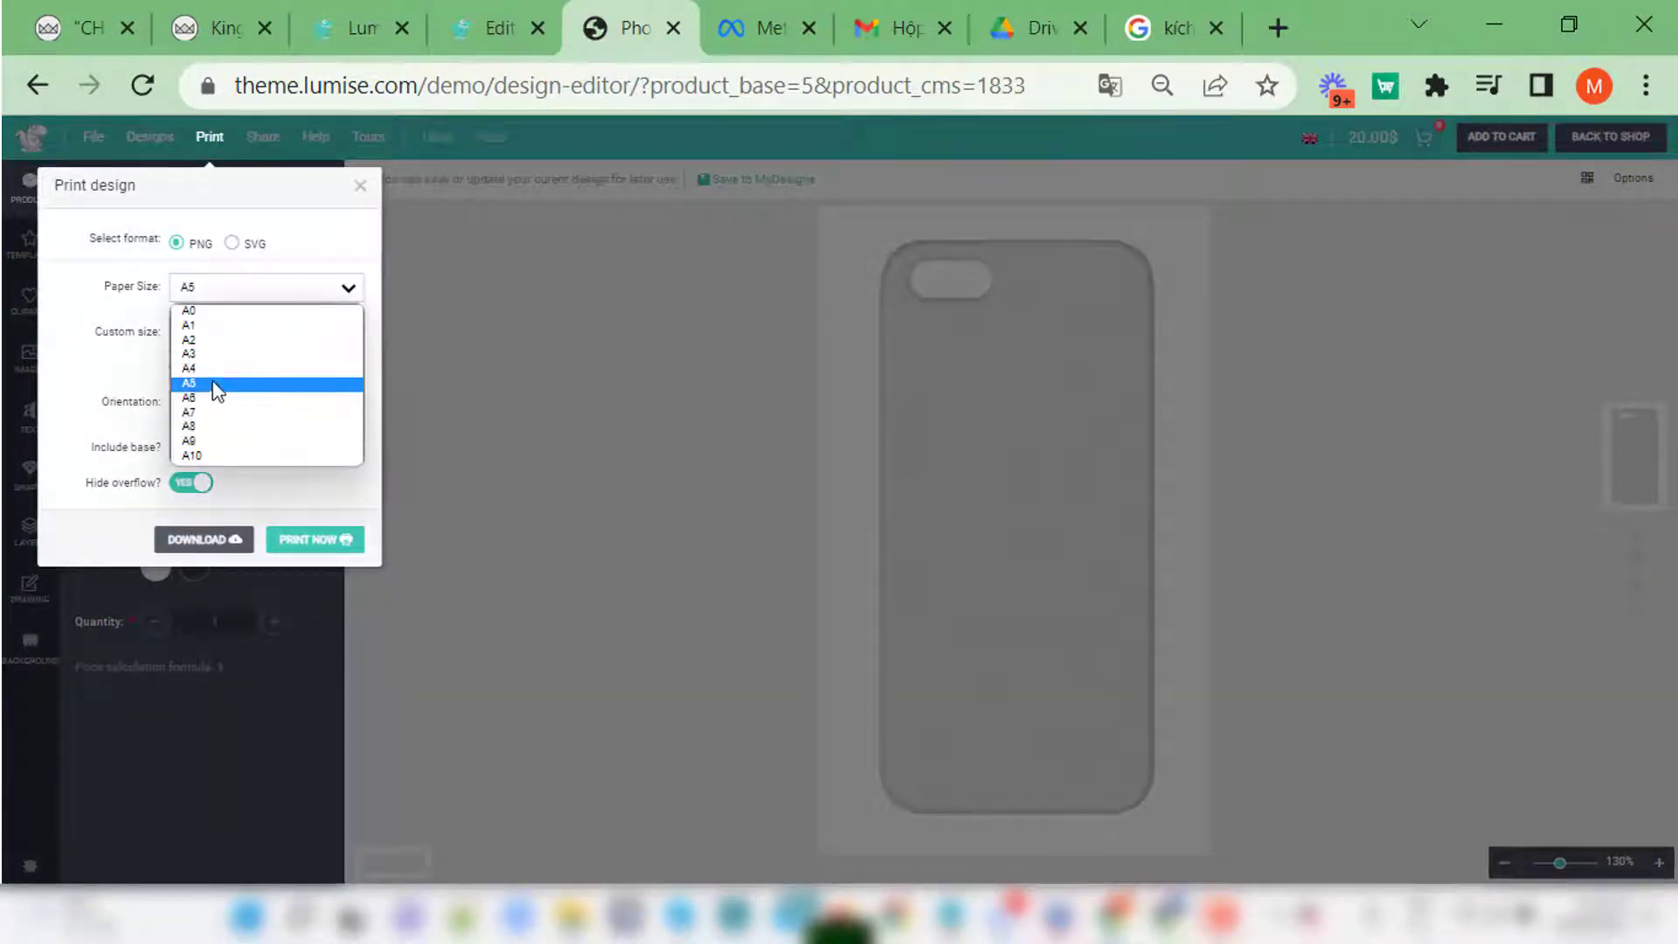
click(622, 347)
click(615, 326)
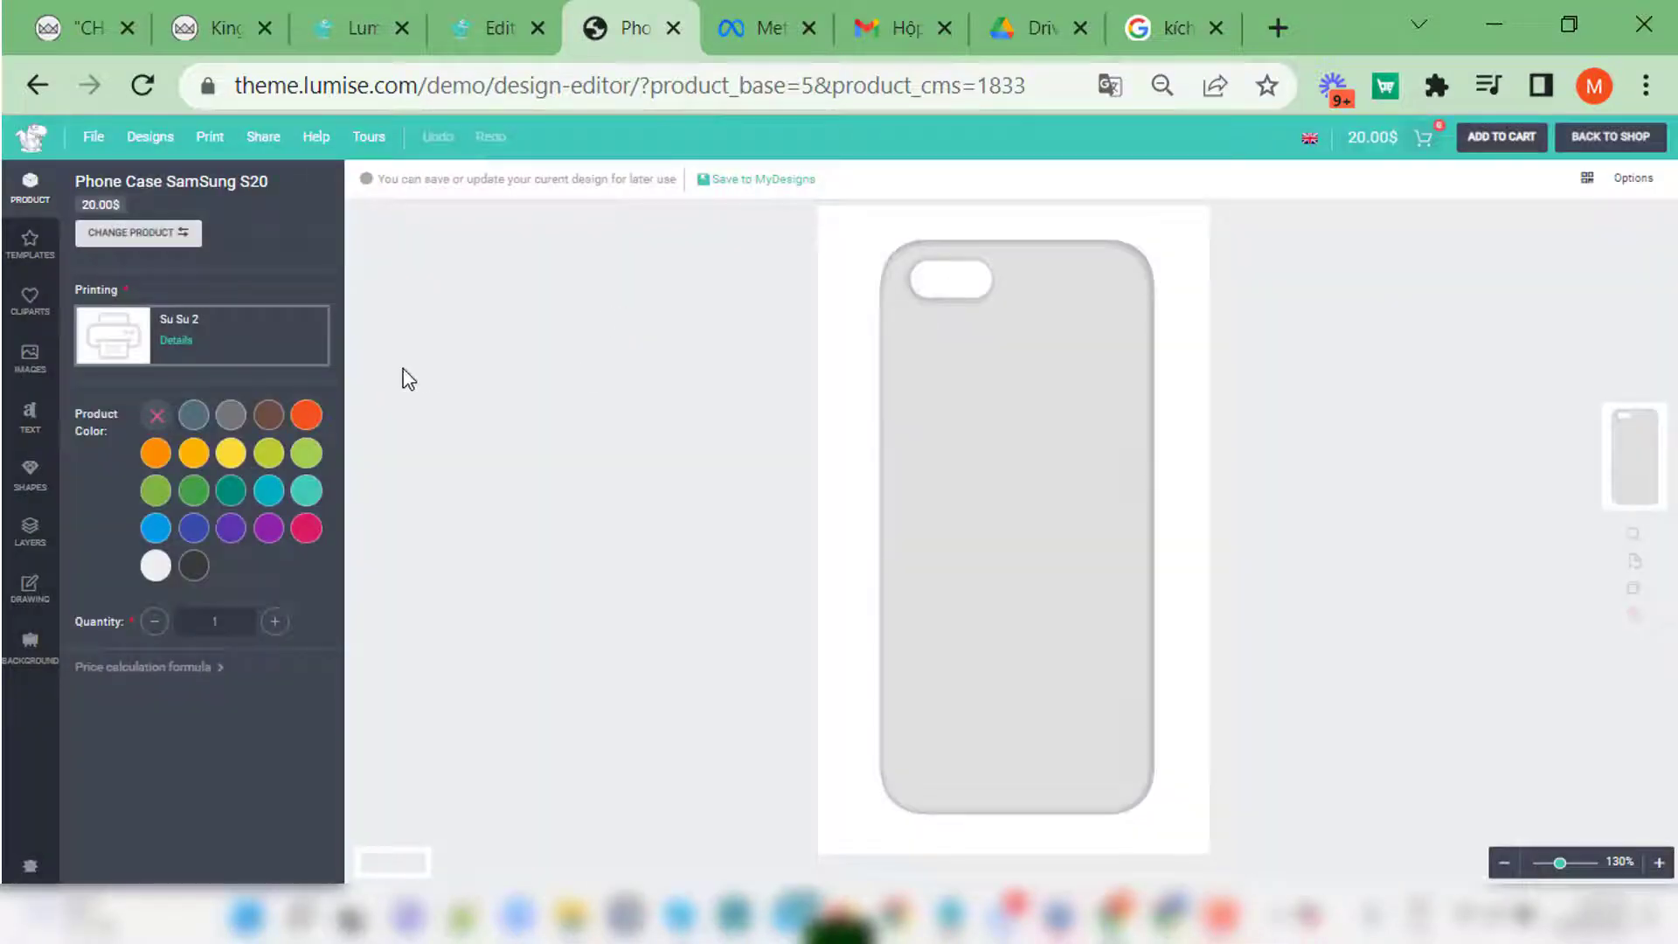
click(268, 415)
click(29, 417)
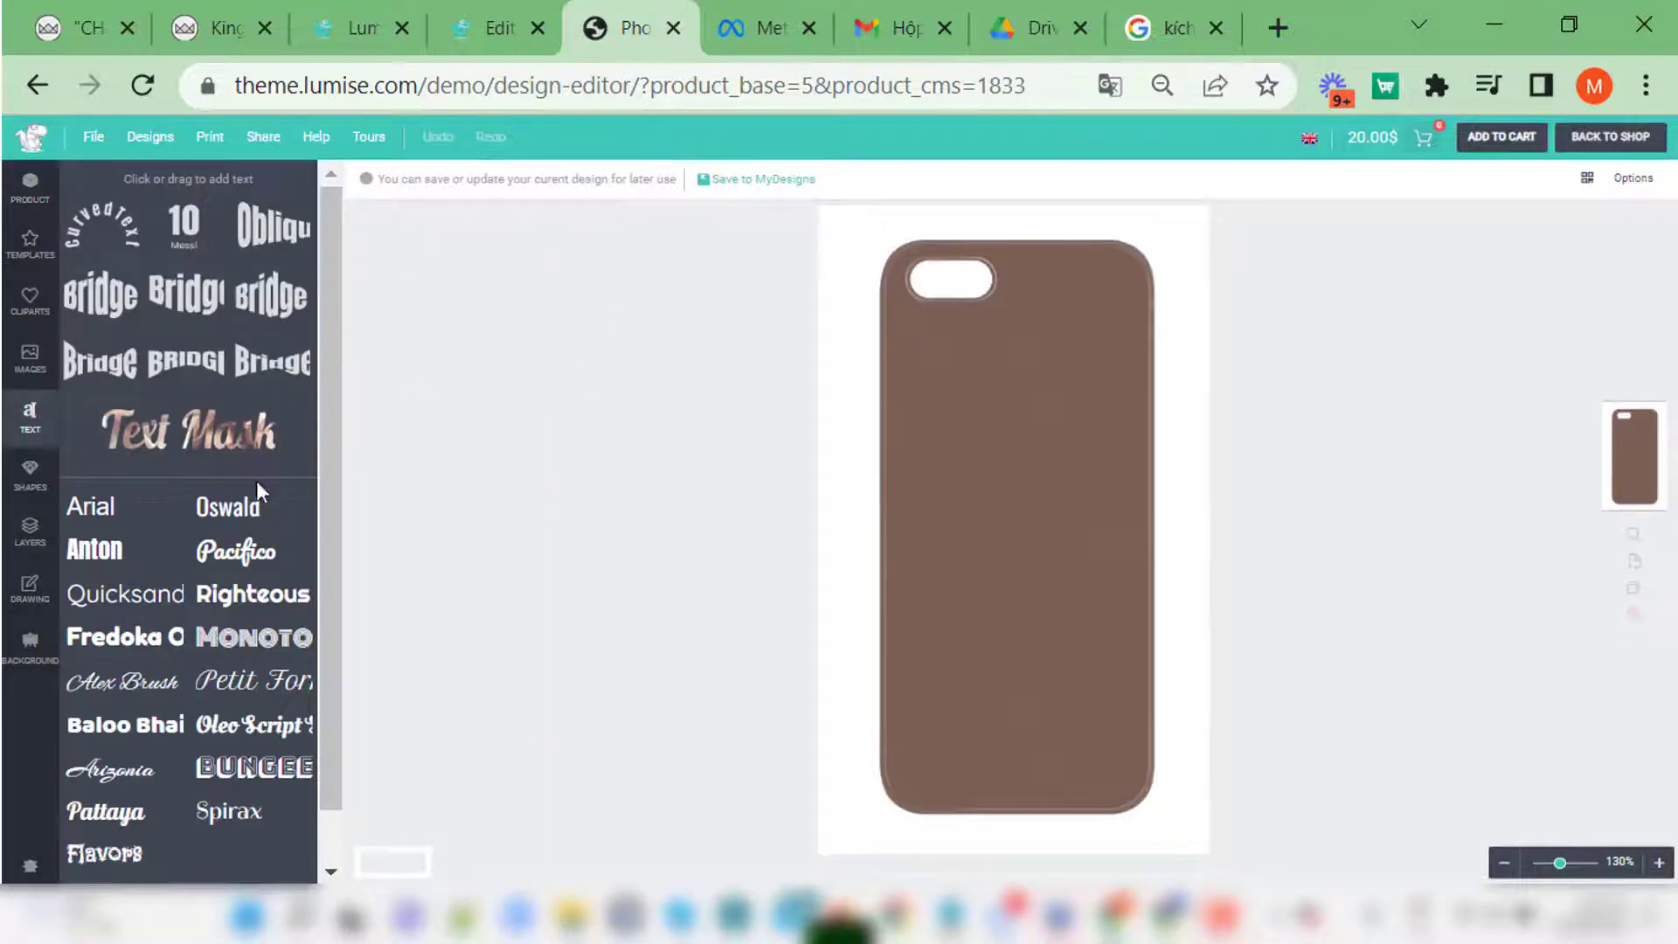
Step: Add the winged-lion clipart to the brown case and view the 70.00$ price breakdown
click(26, 298)
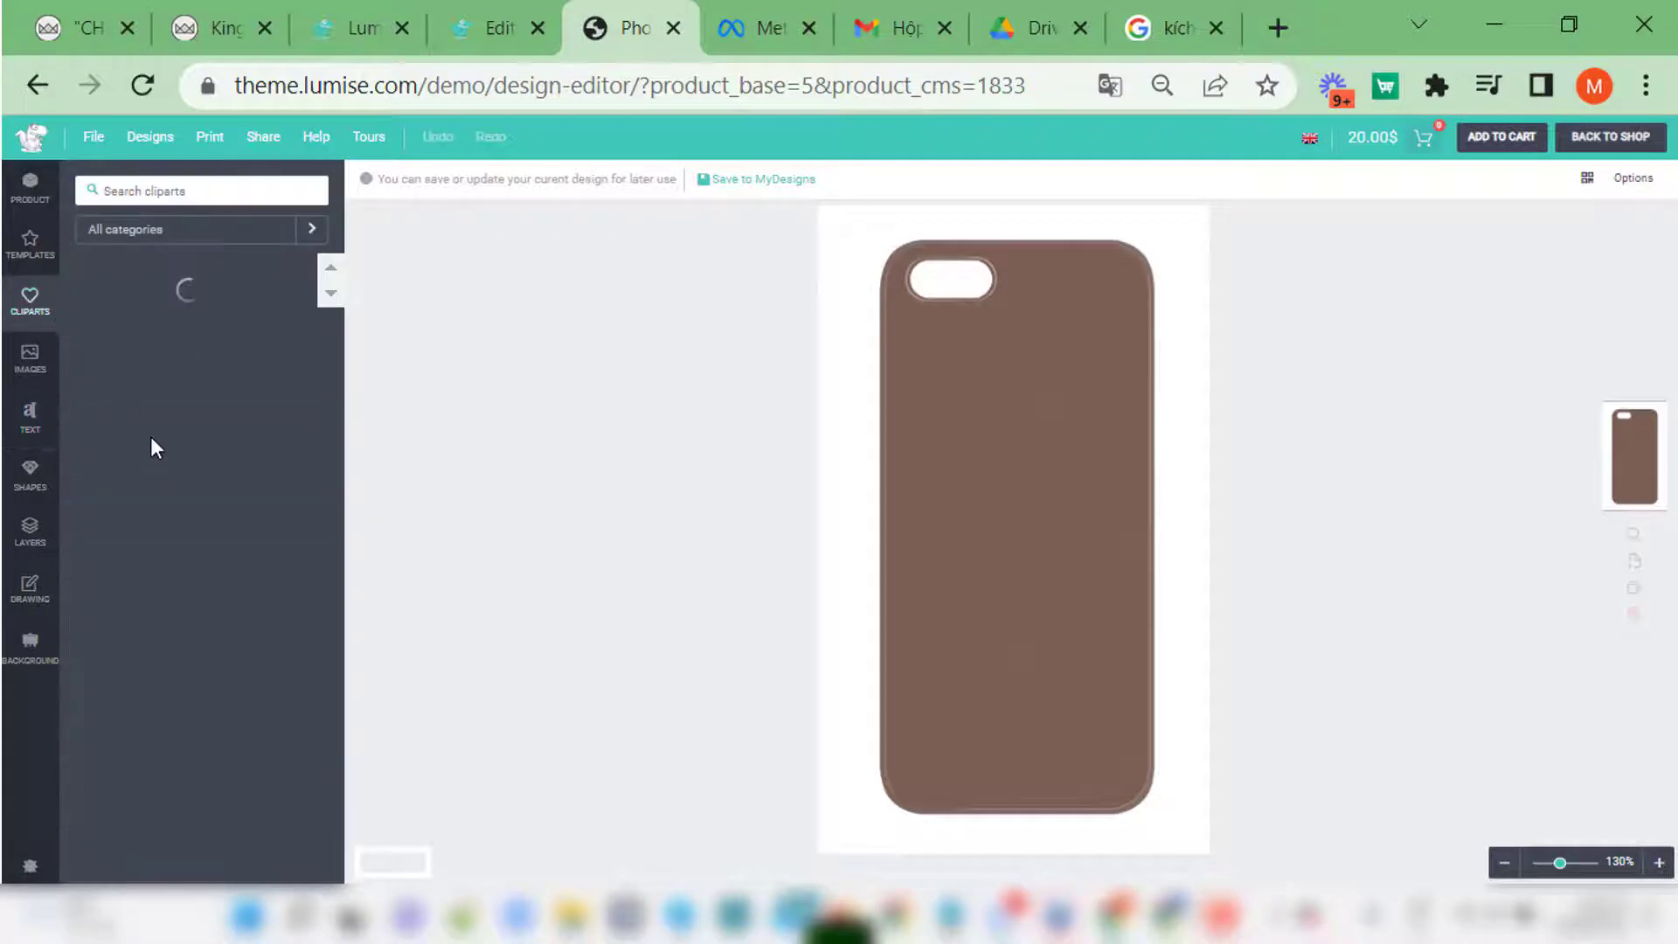
scroll(199, 579, down, 4)
scroll(199, 579, down, 3)
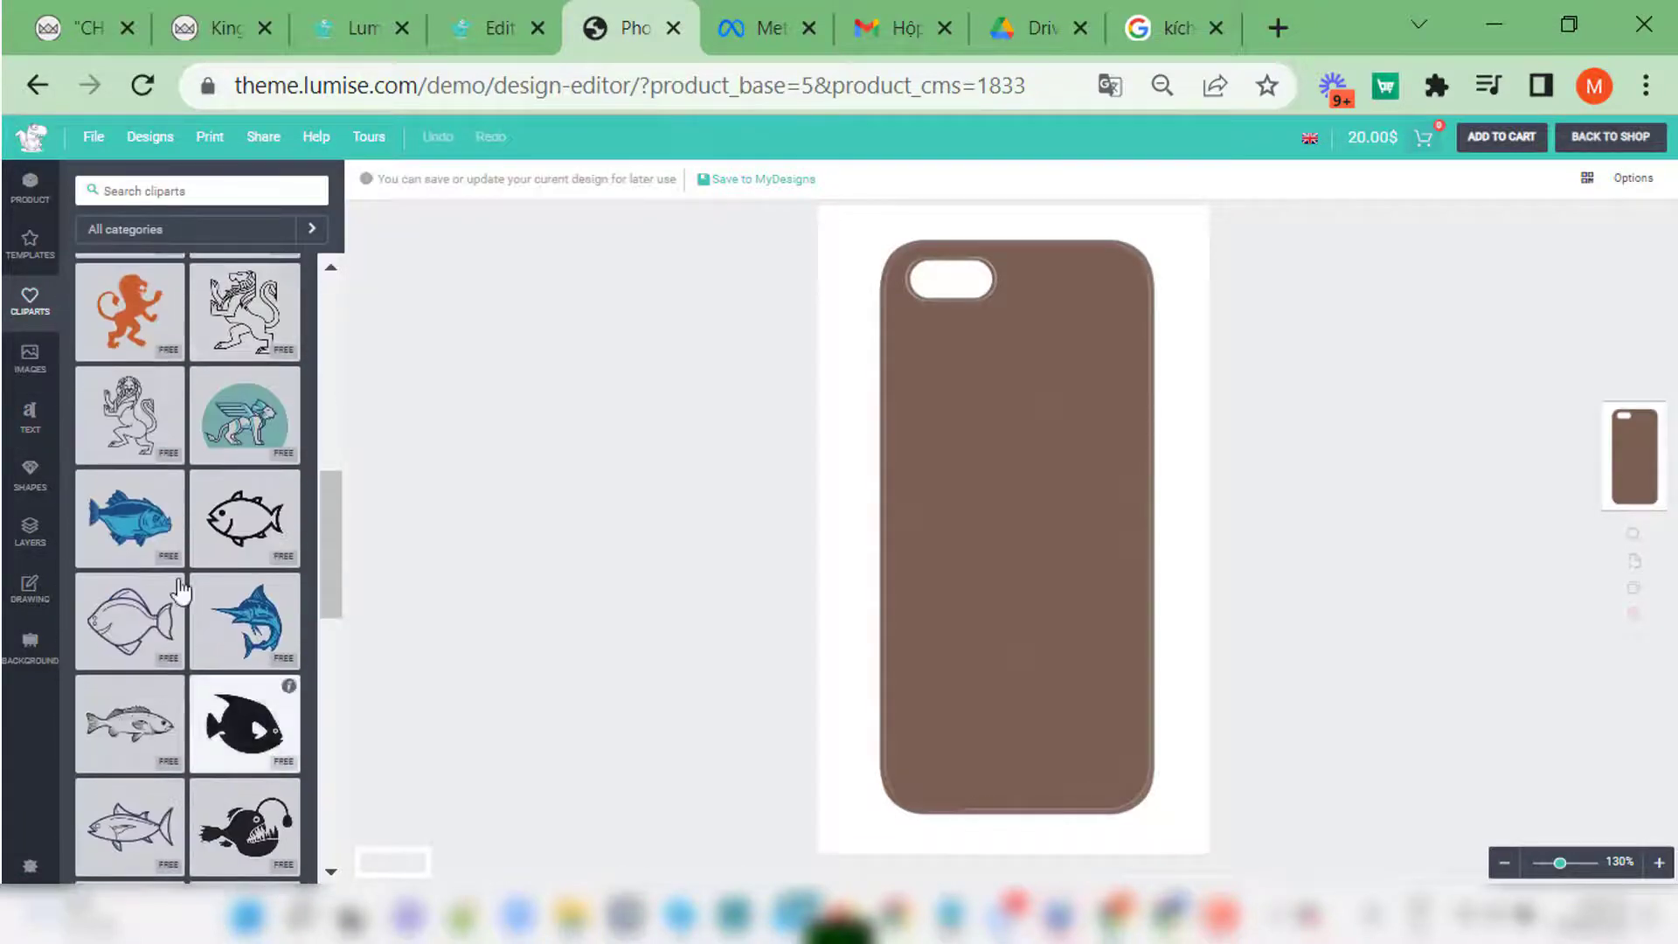
click(244, 414)
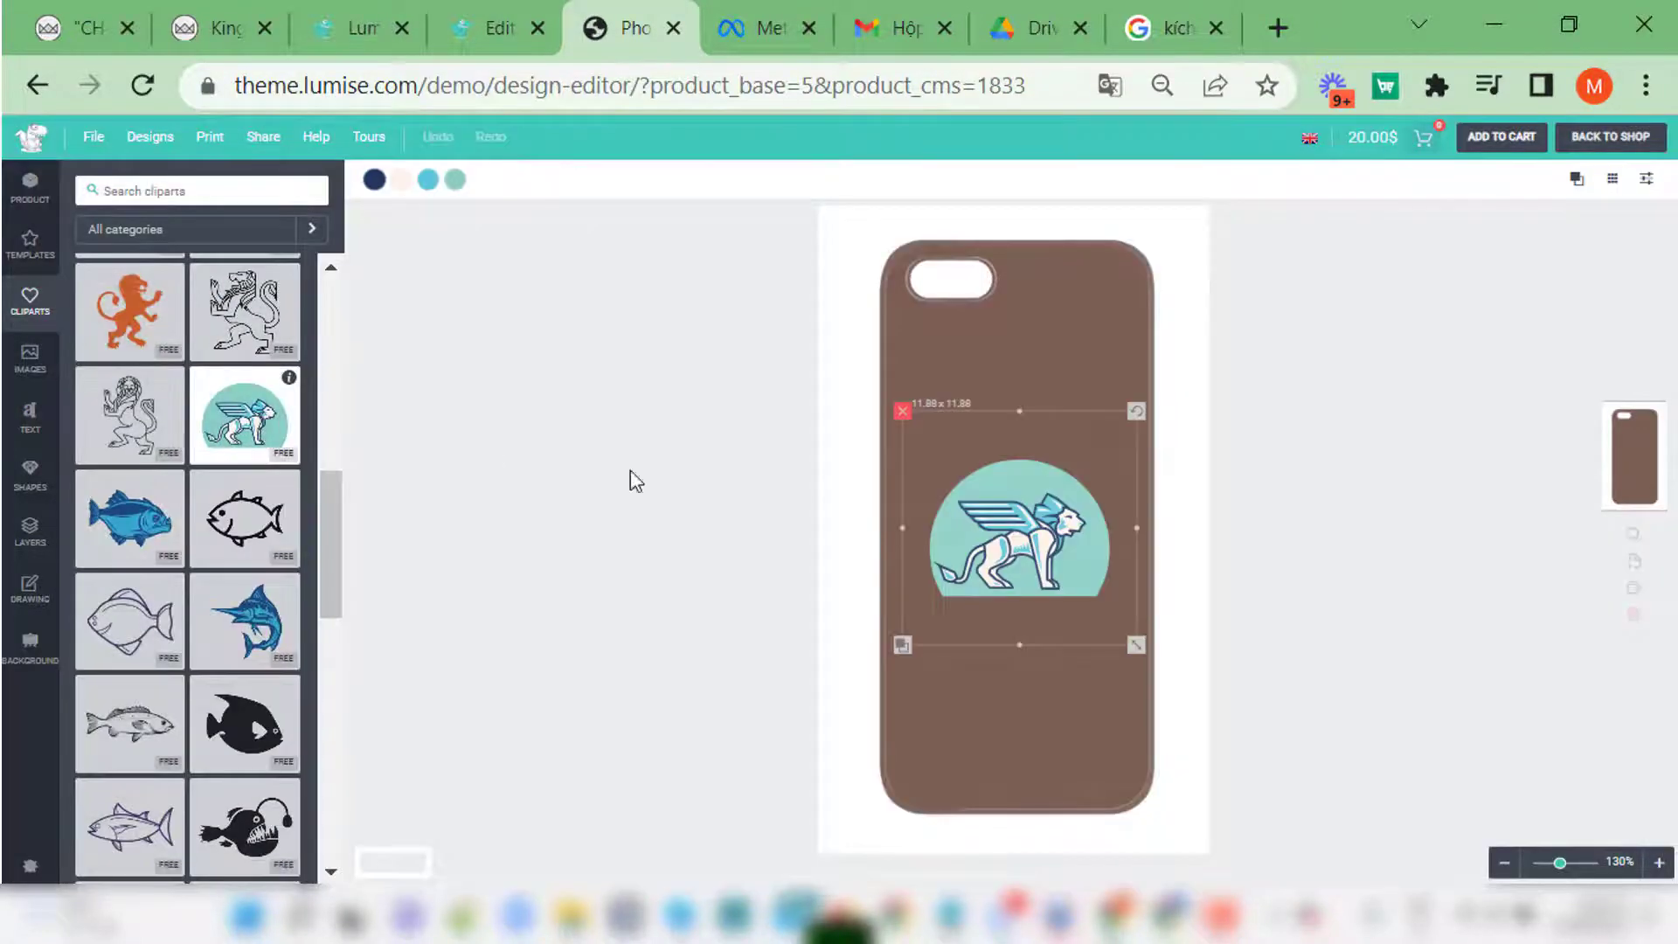
click(1297, 468)
click(30, 185)
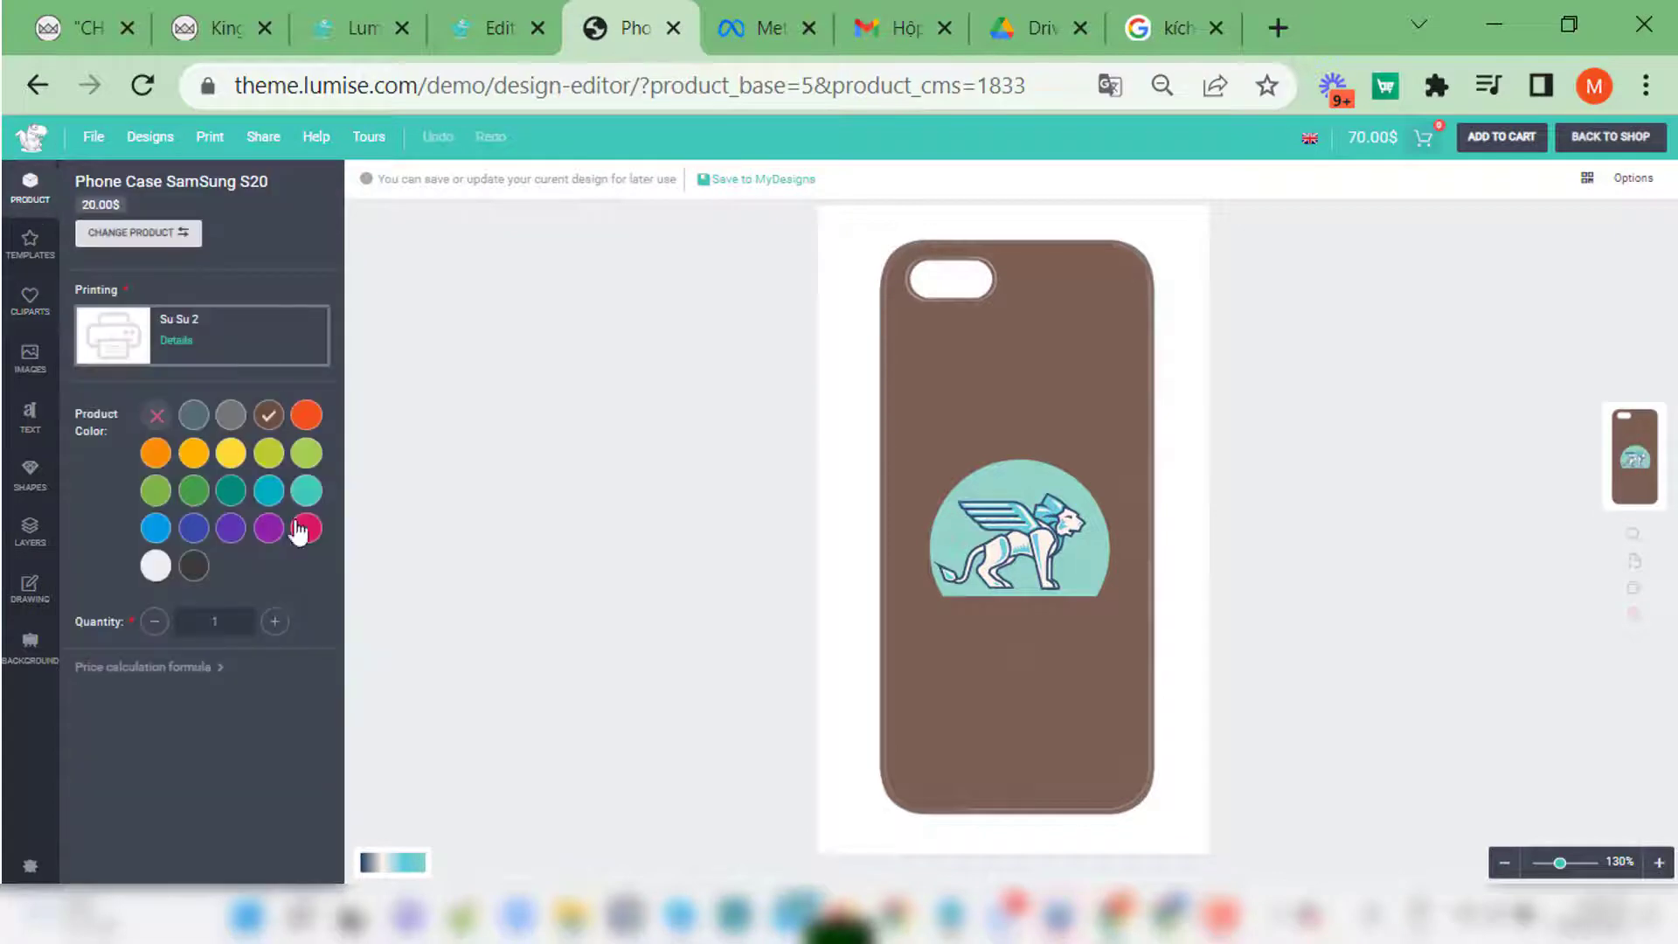
click(161, 666)
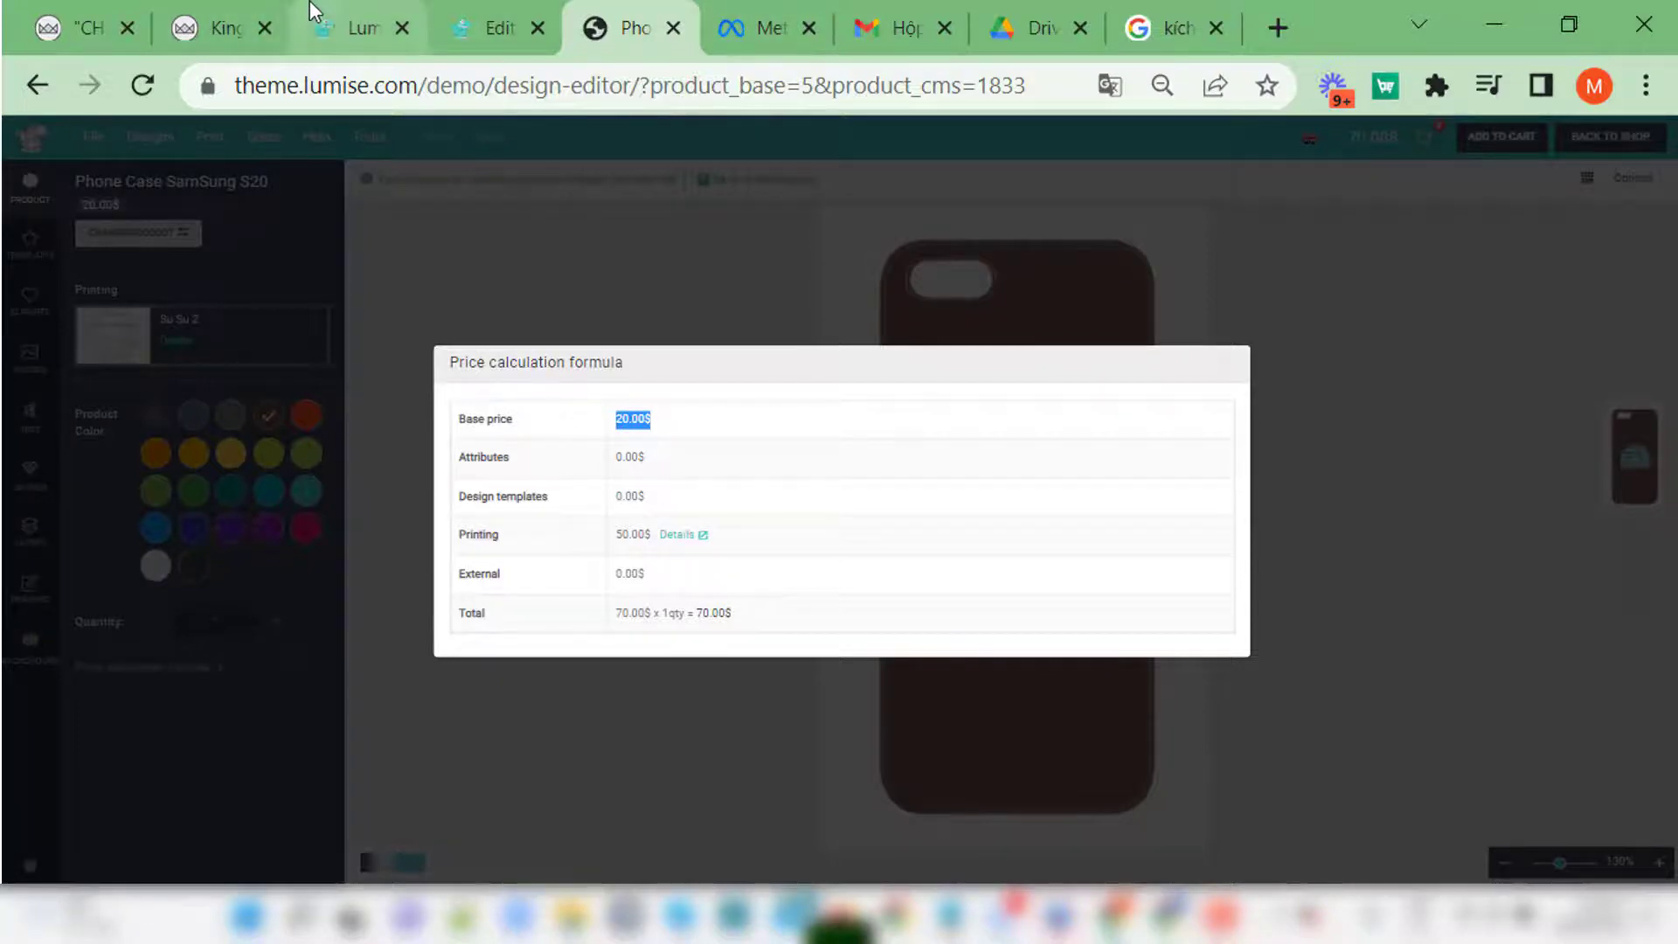
Step: Save the Su Su 2 printing's area-design price as 10 on the Printing Type page
click(335, 12)
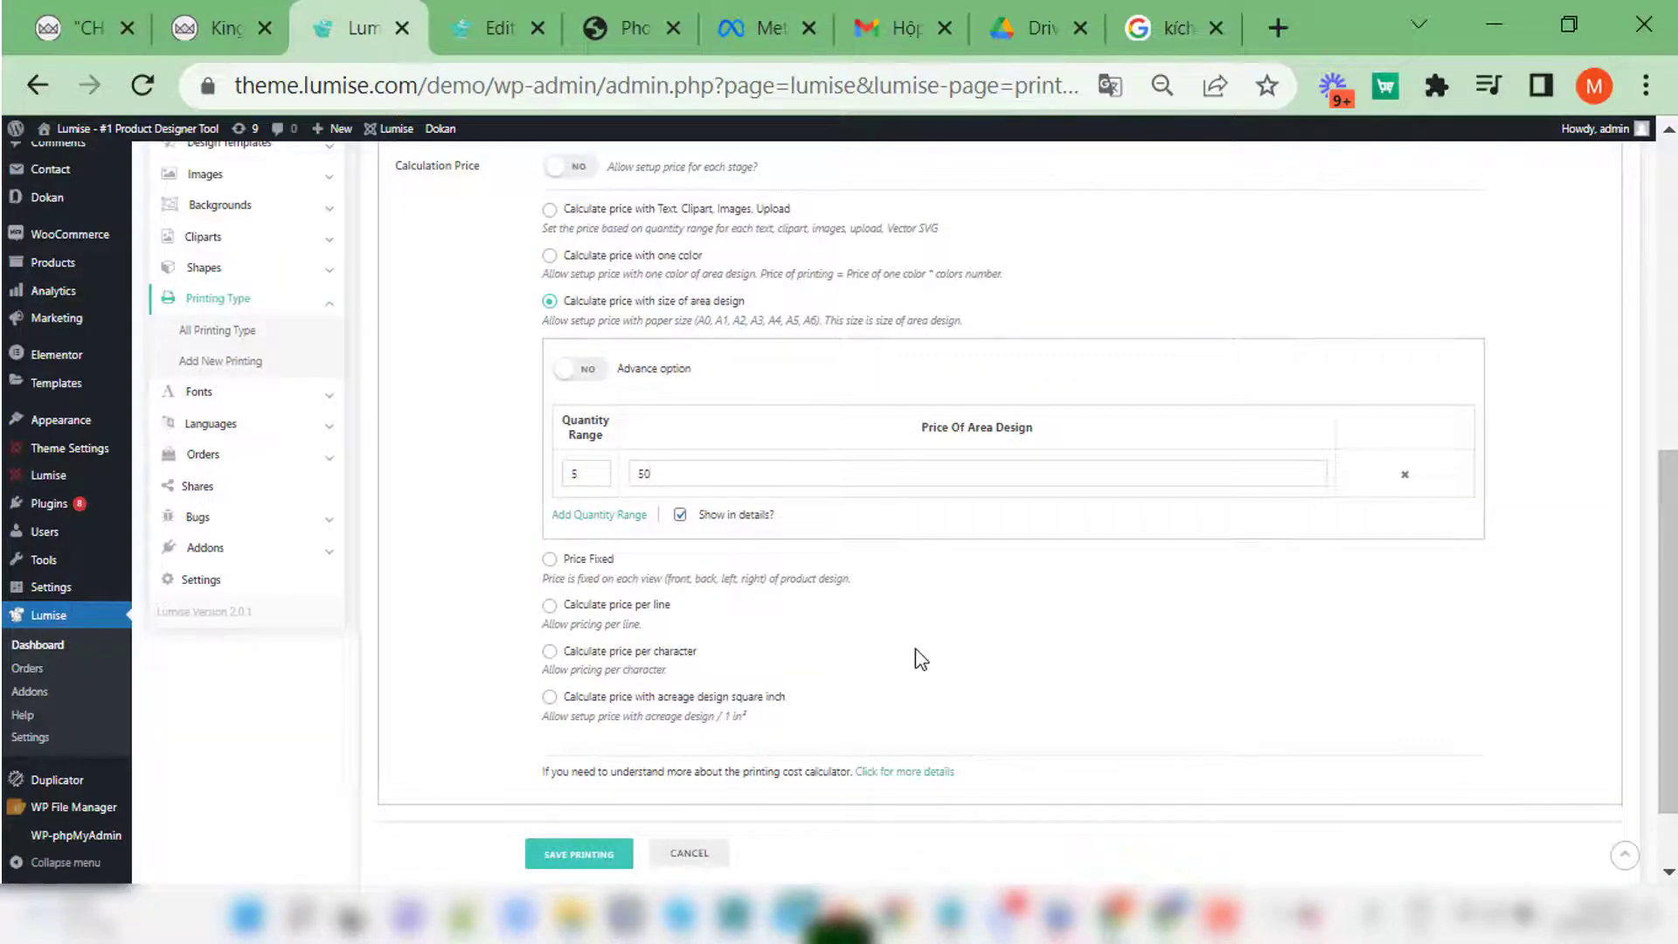
click(472, 12)
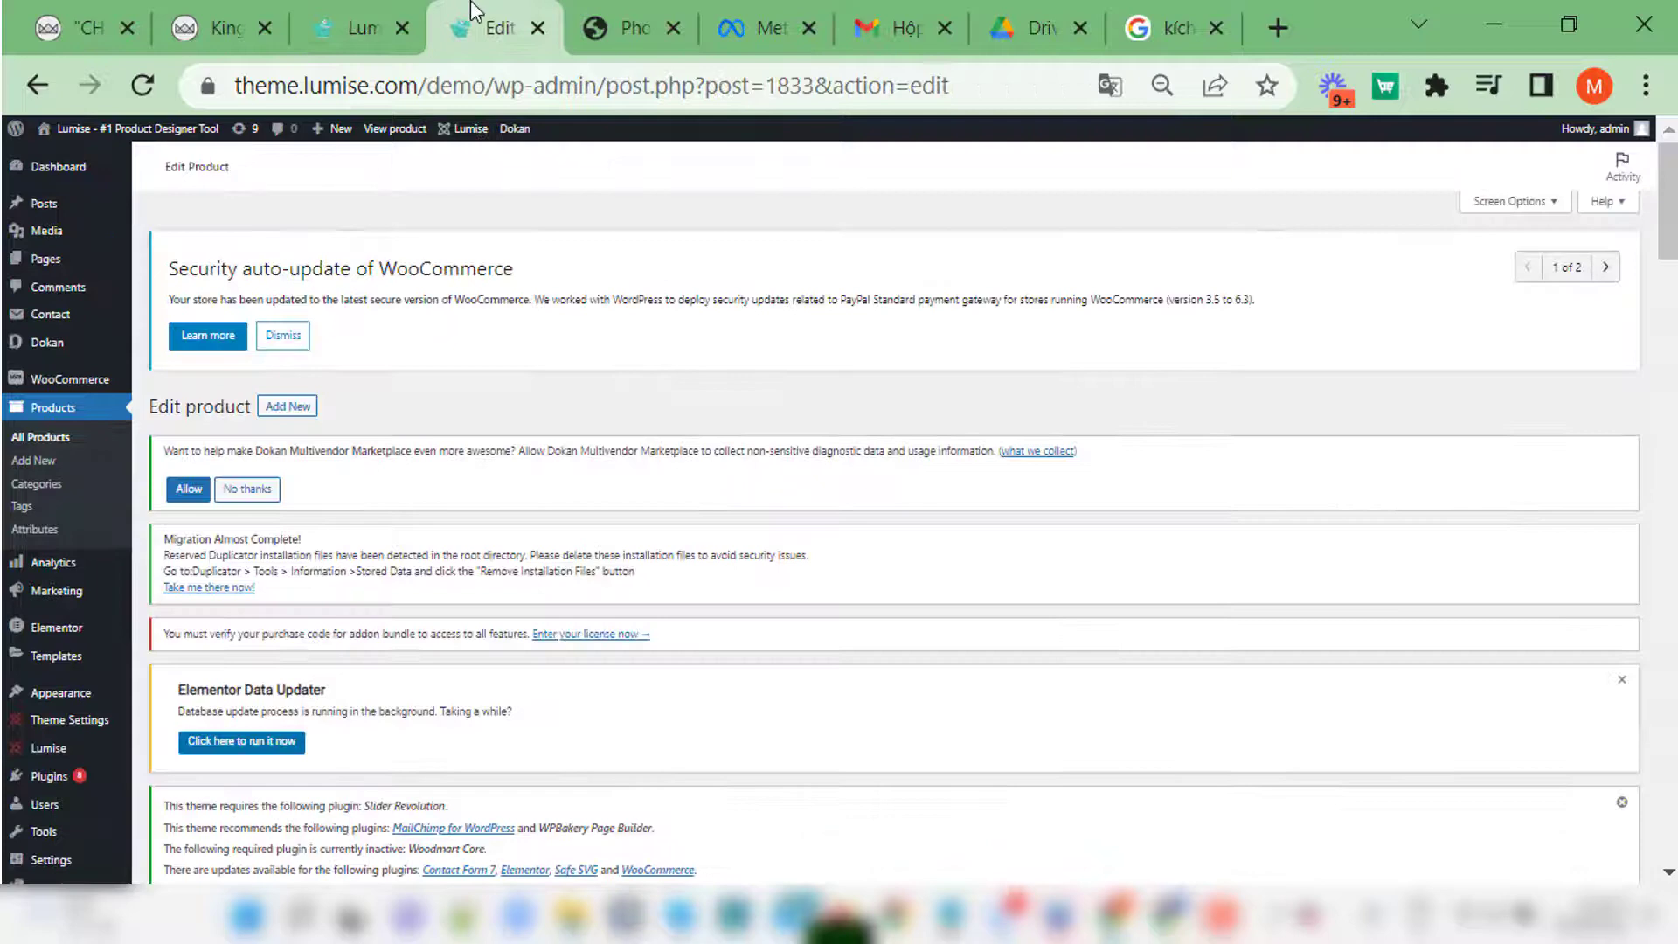
click(616, 13)
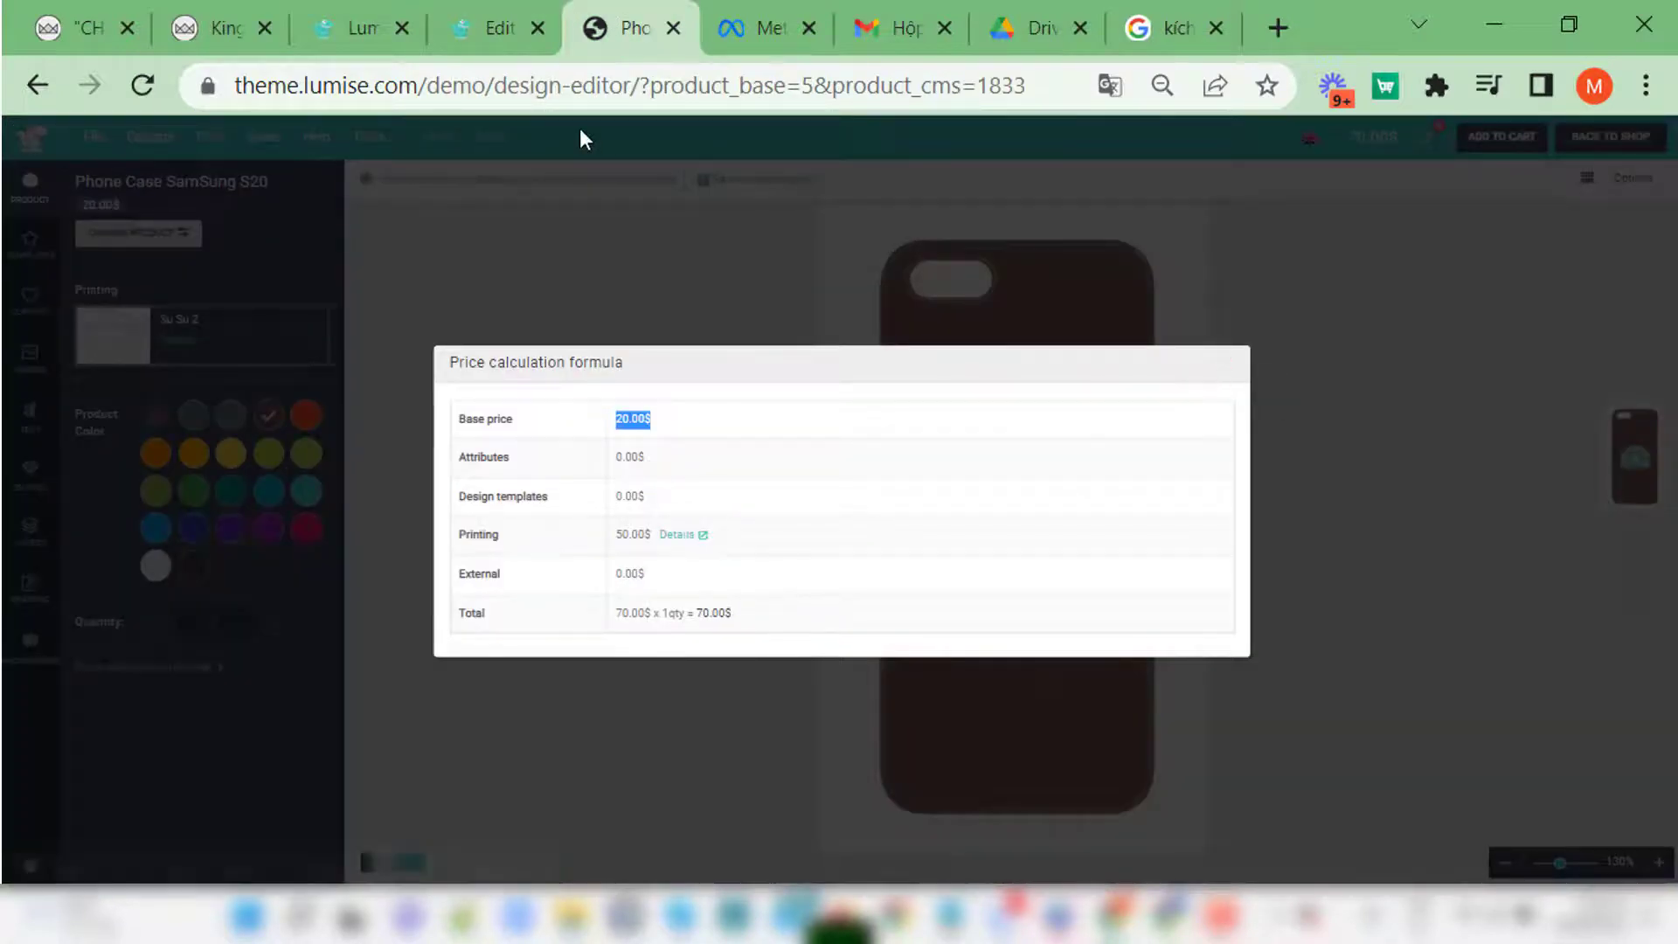
click(467, 12)
click(326, 13)
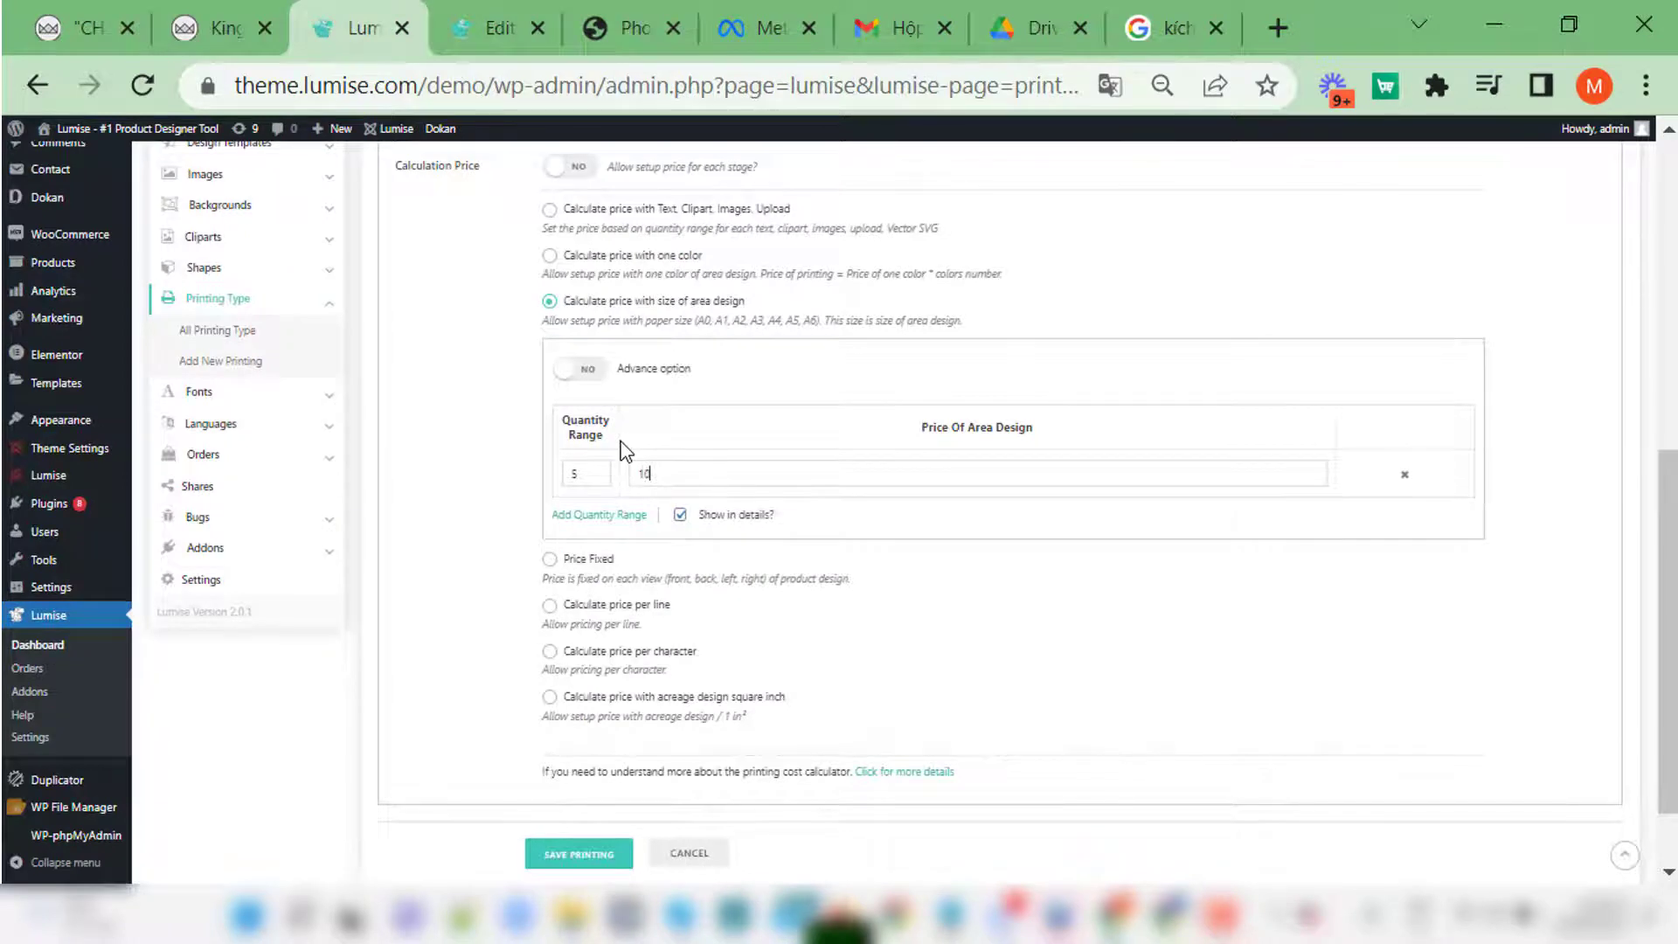
click(583, 857)
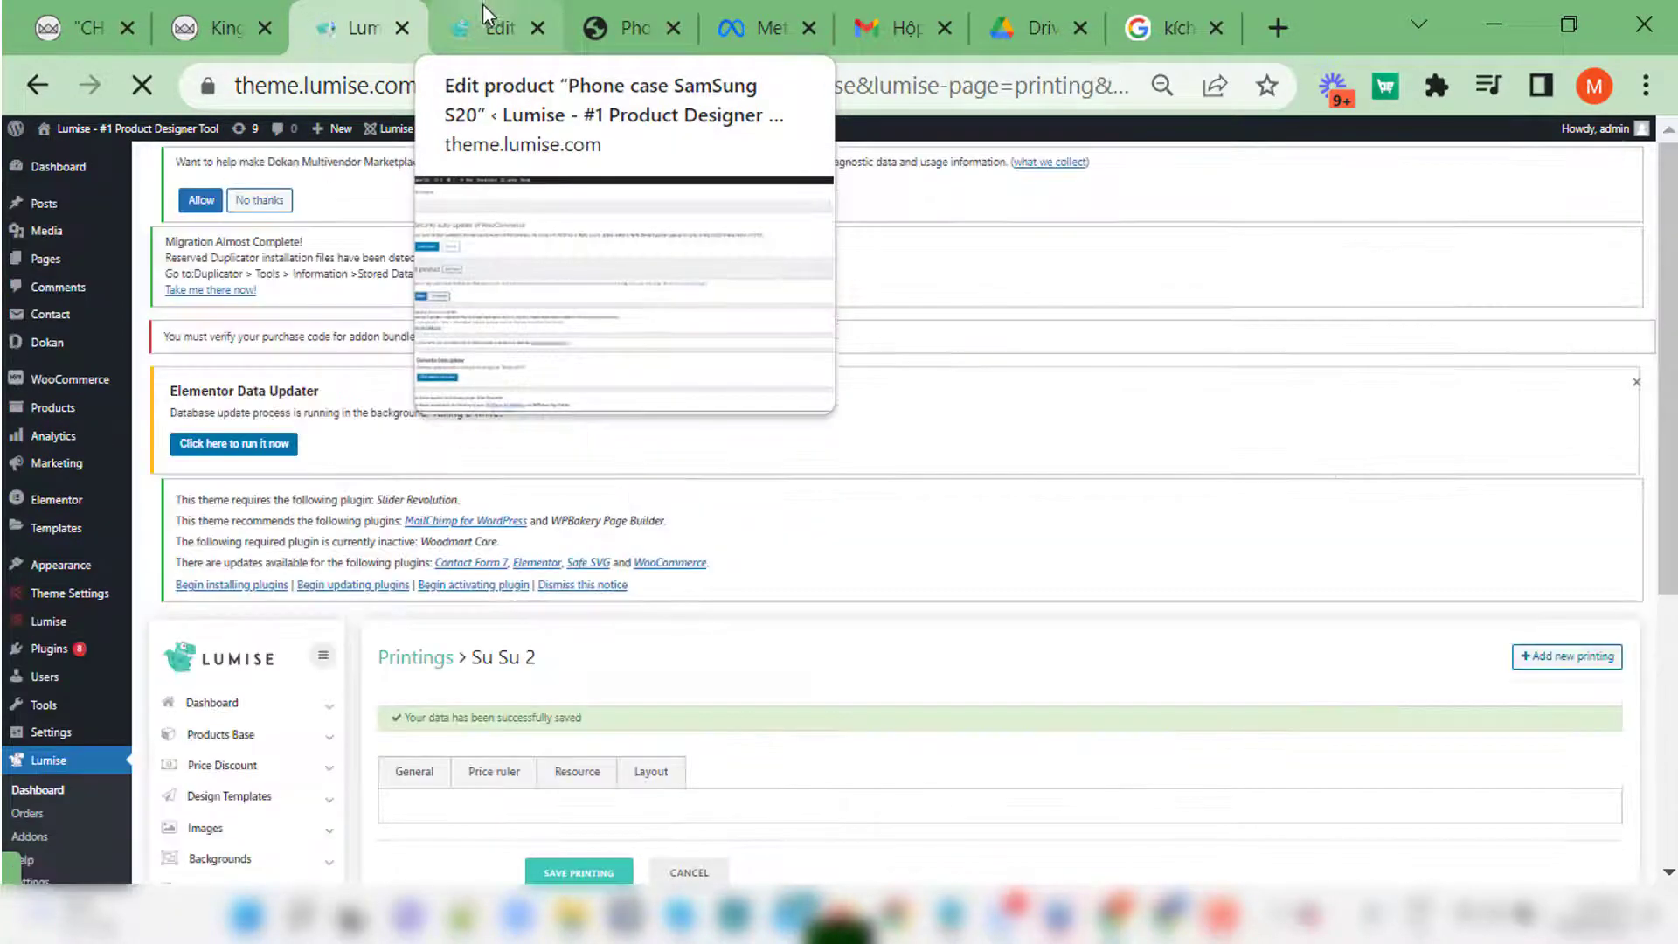
Step: Back in the design editor, close the price breakdown and reload the page
click(480, 7)
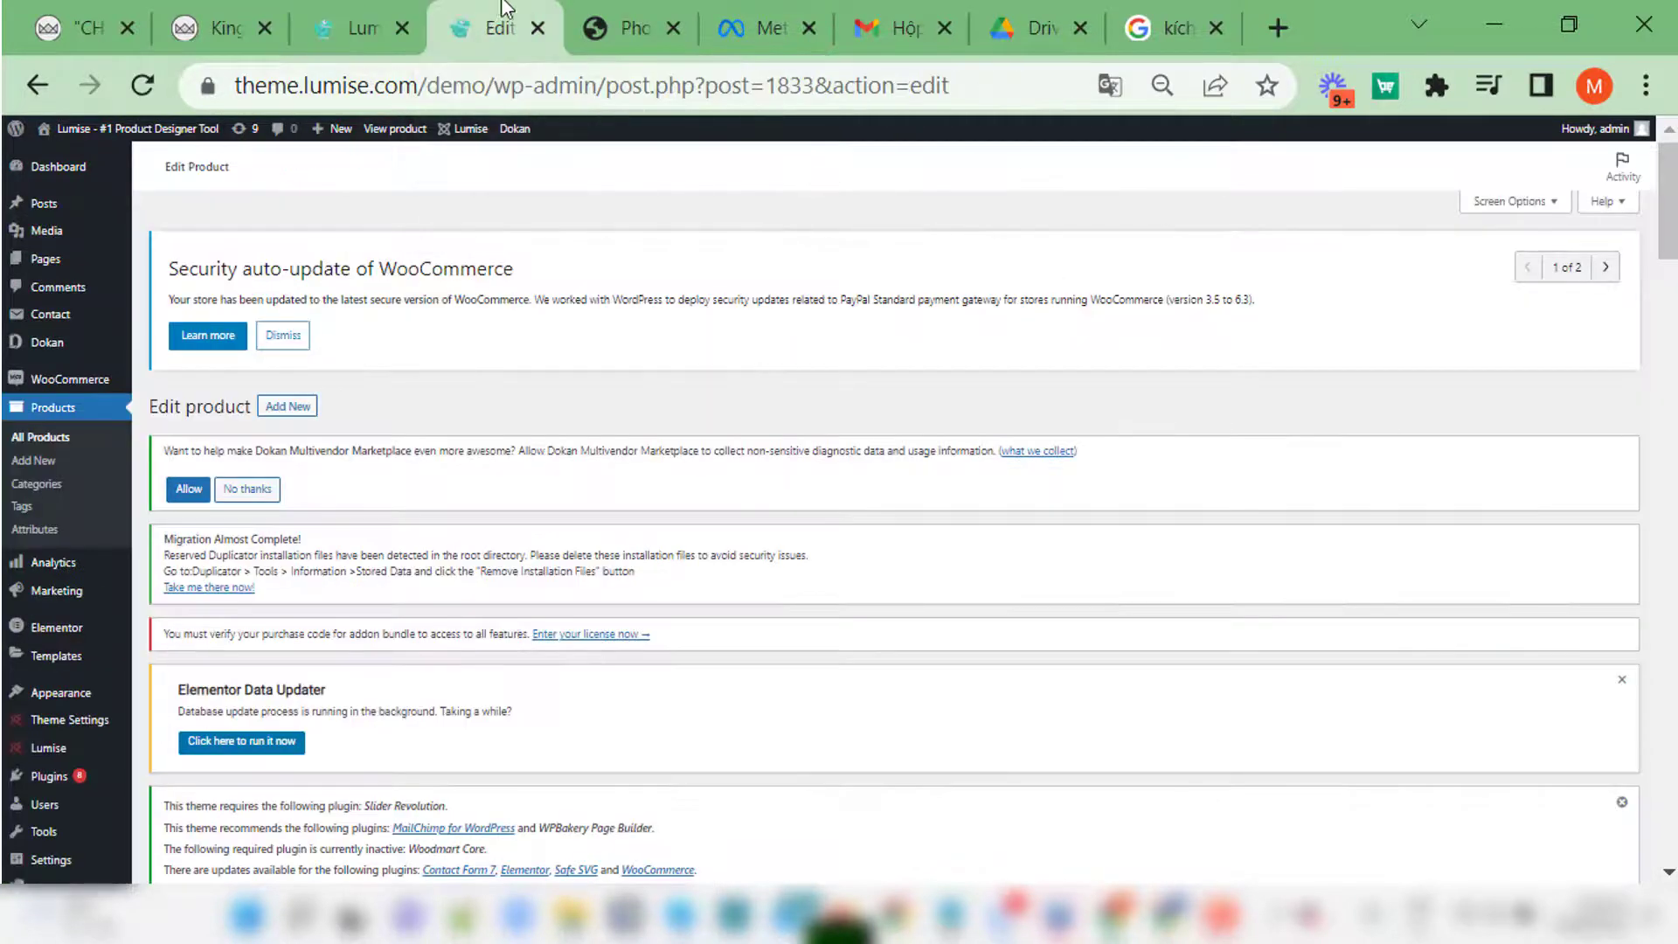
scroll(717, 433, down, 5)
click(648, 12)
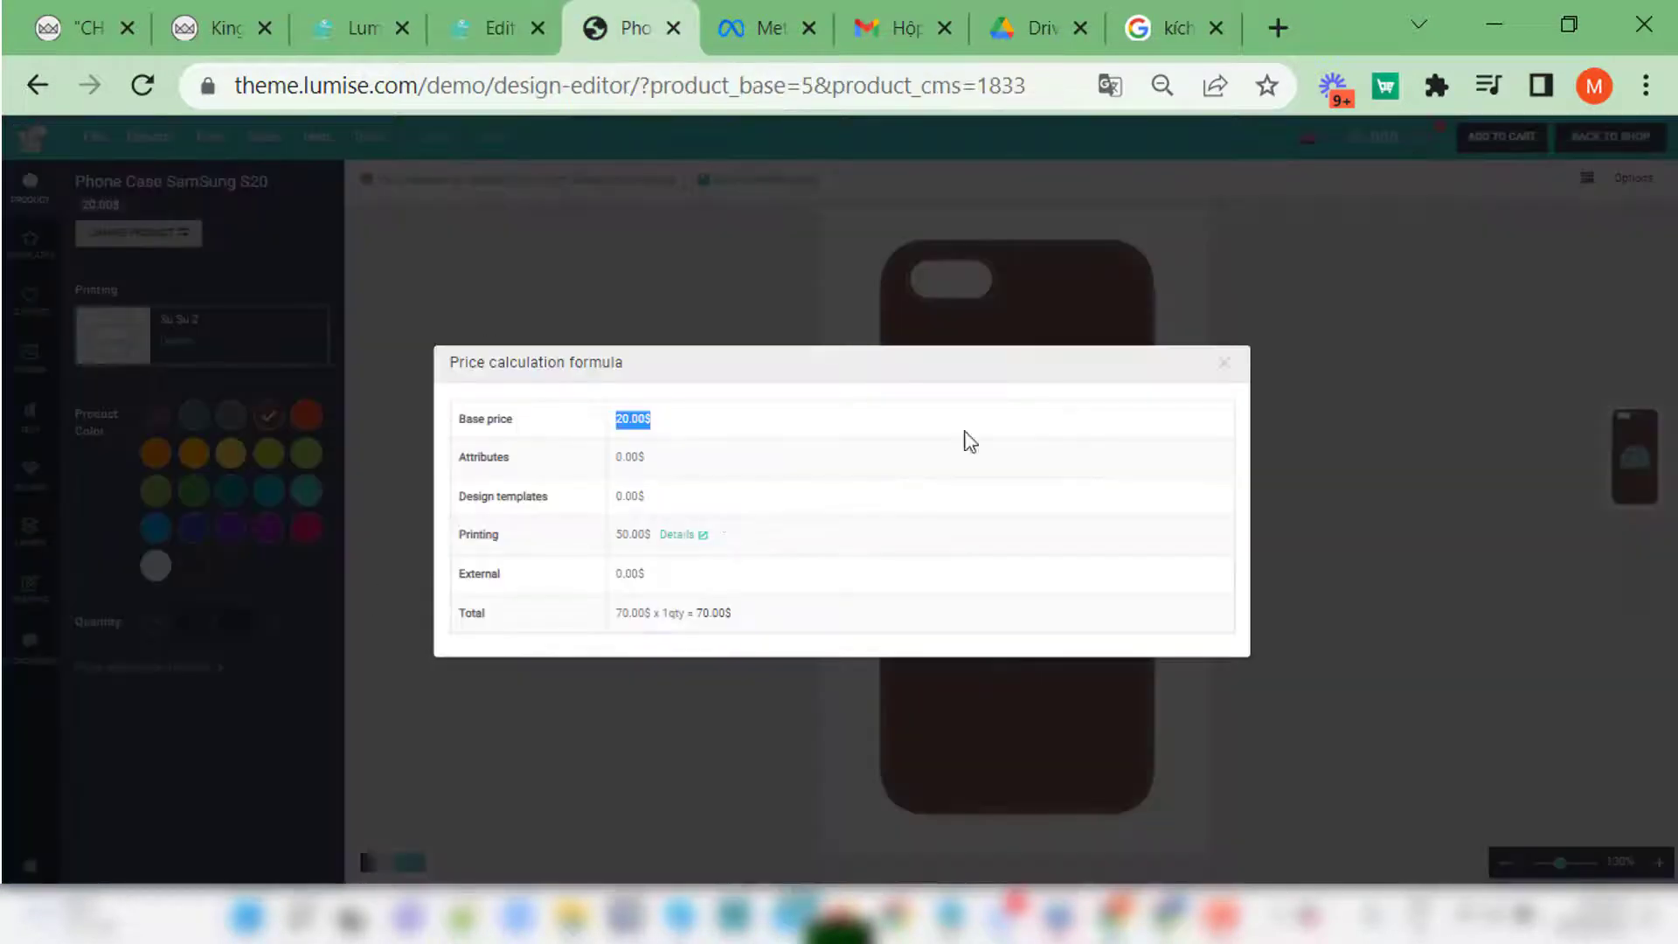
click(1224, 362)
key(F5)
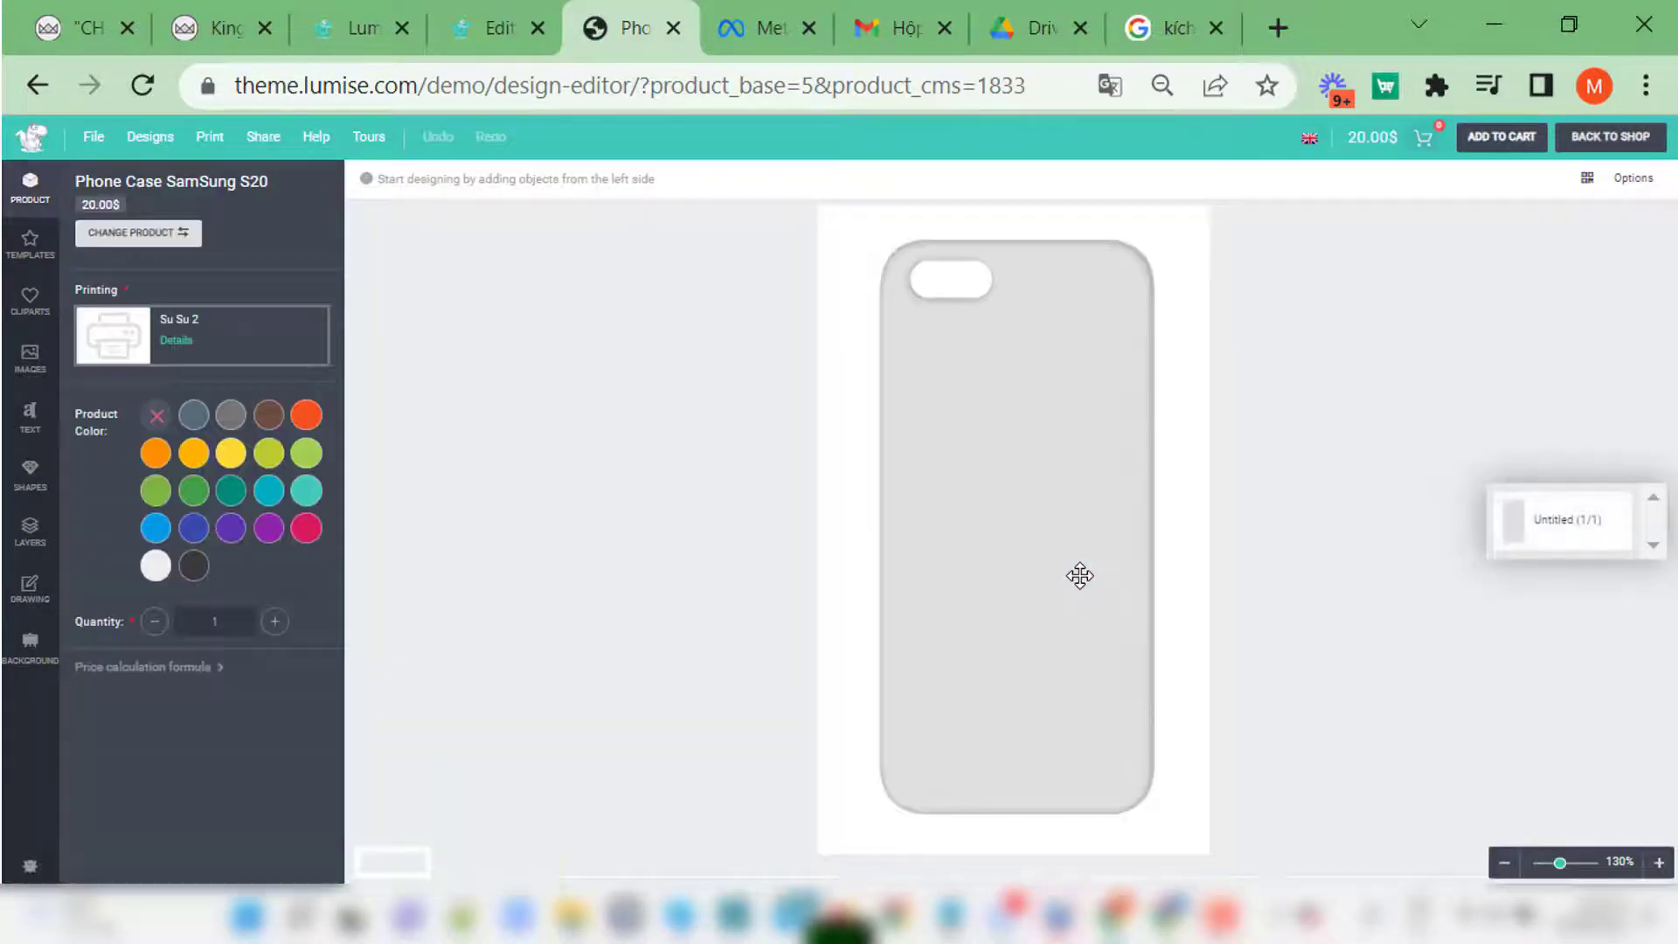
Step: Make the phone case teal and apply the Beach Volleyball template
click(230, 490)
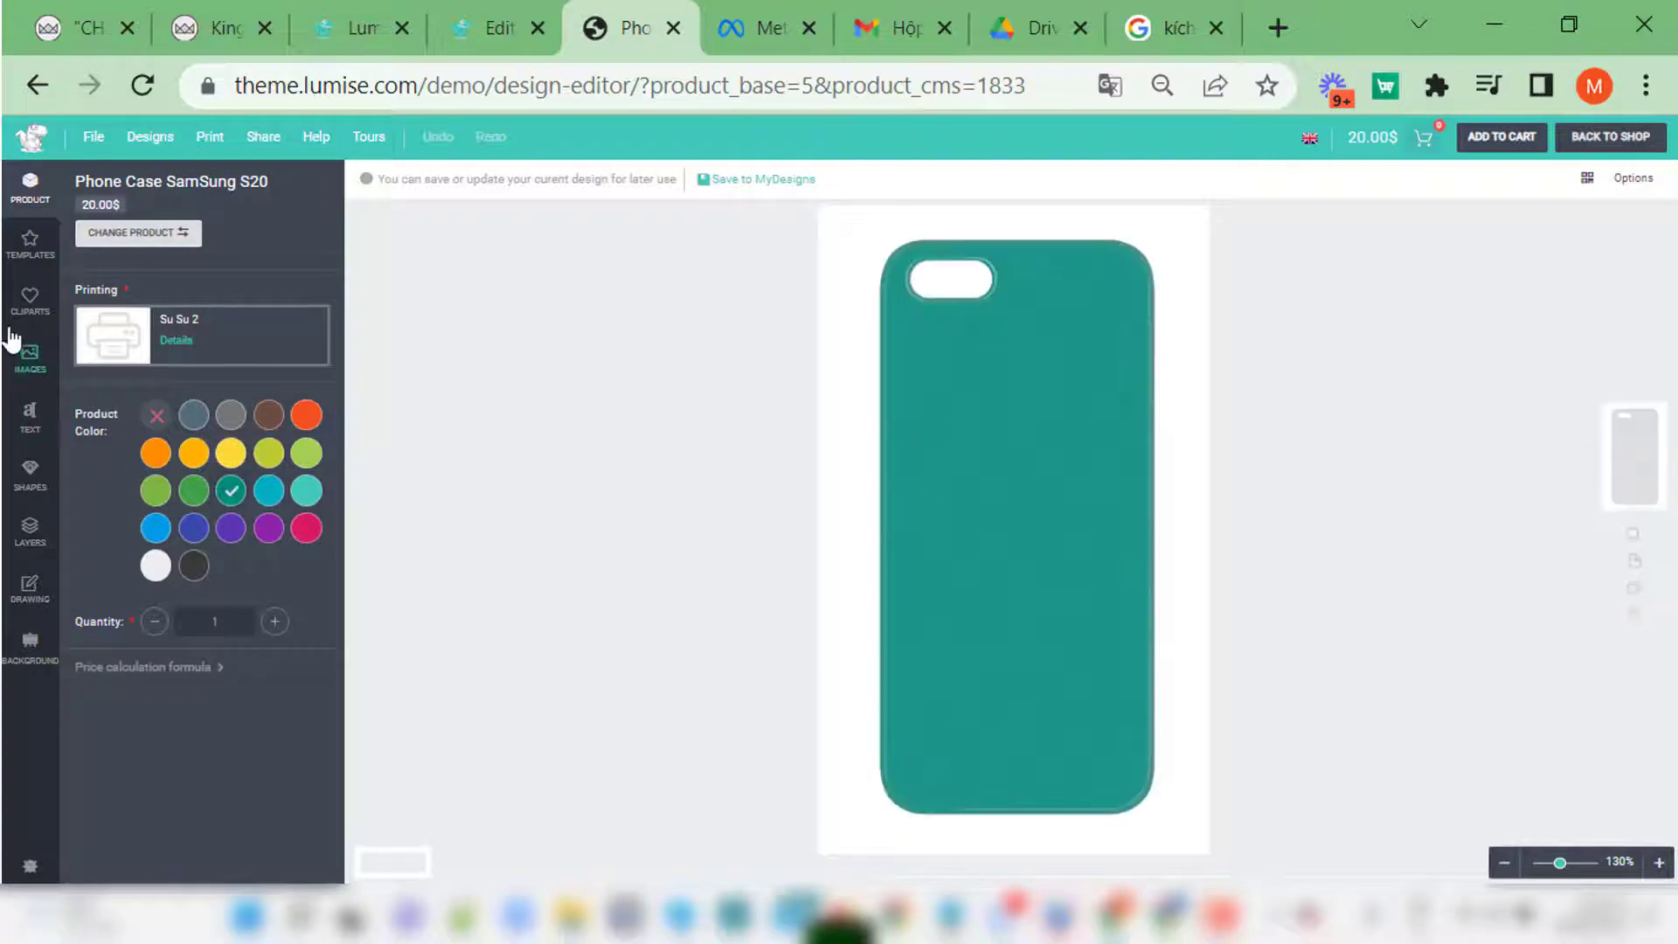
click(30, 249)
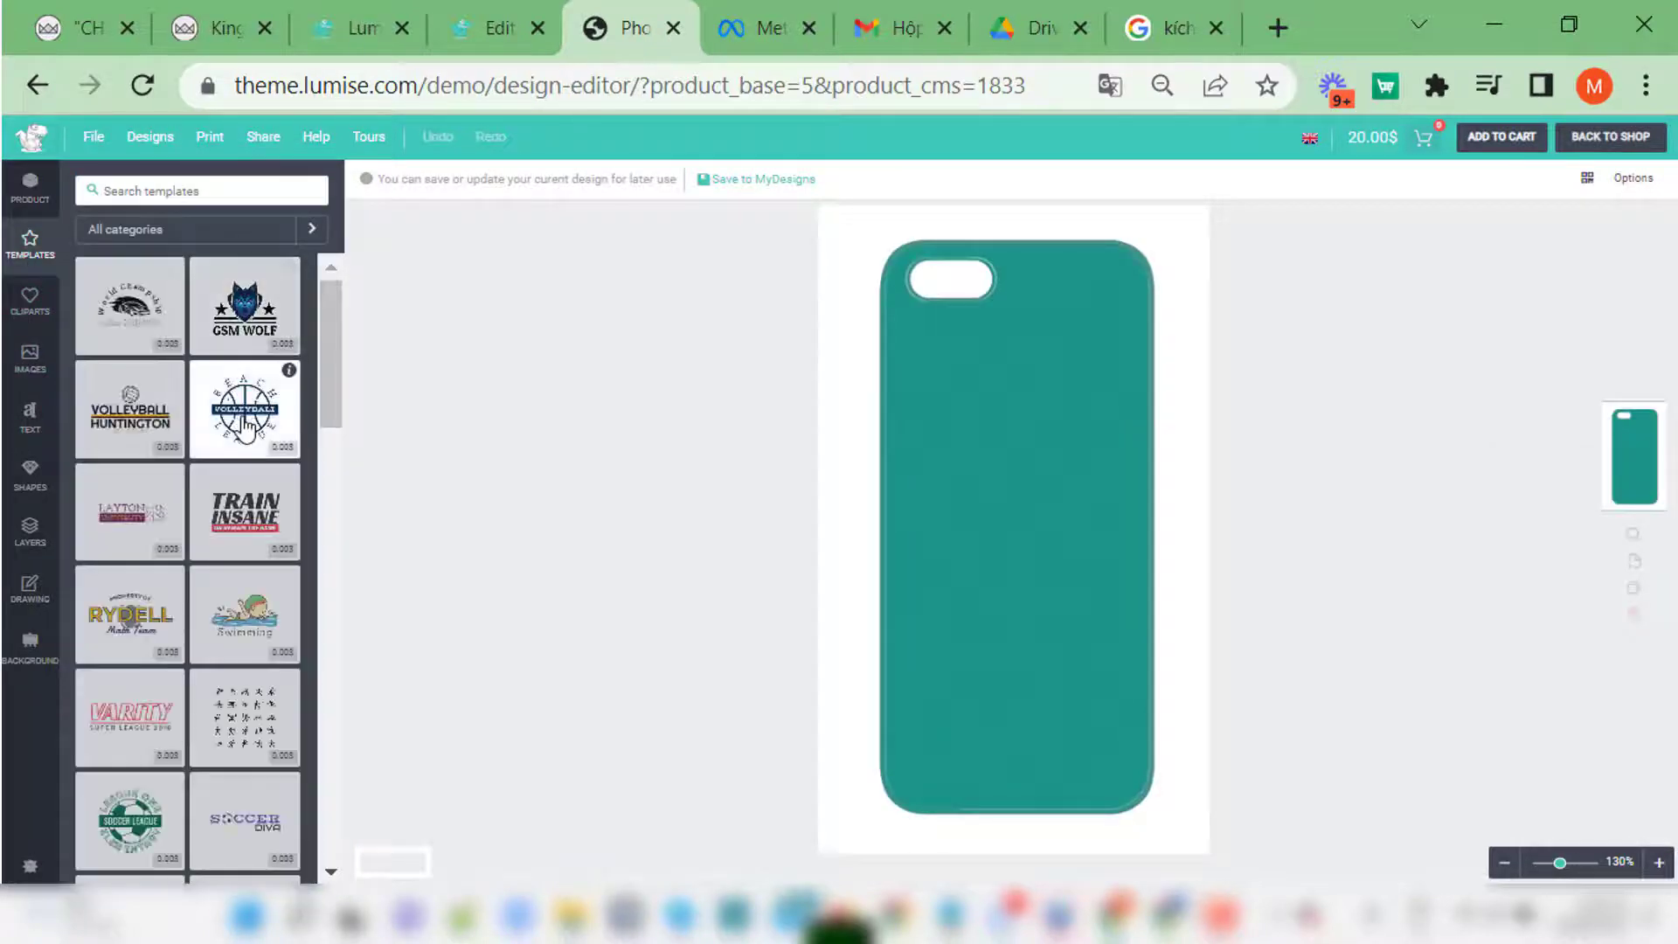
click(245, 409)
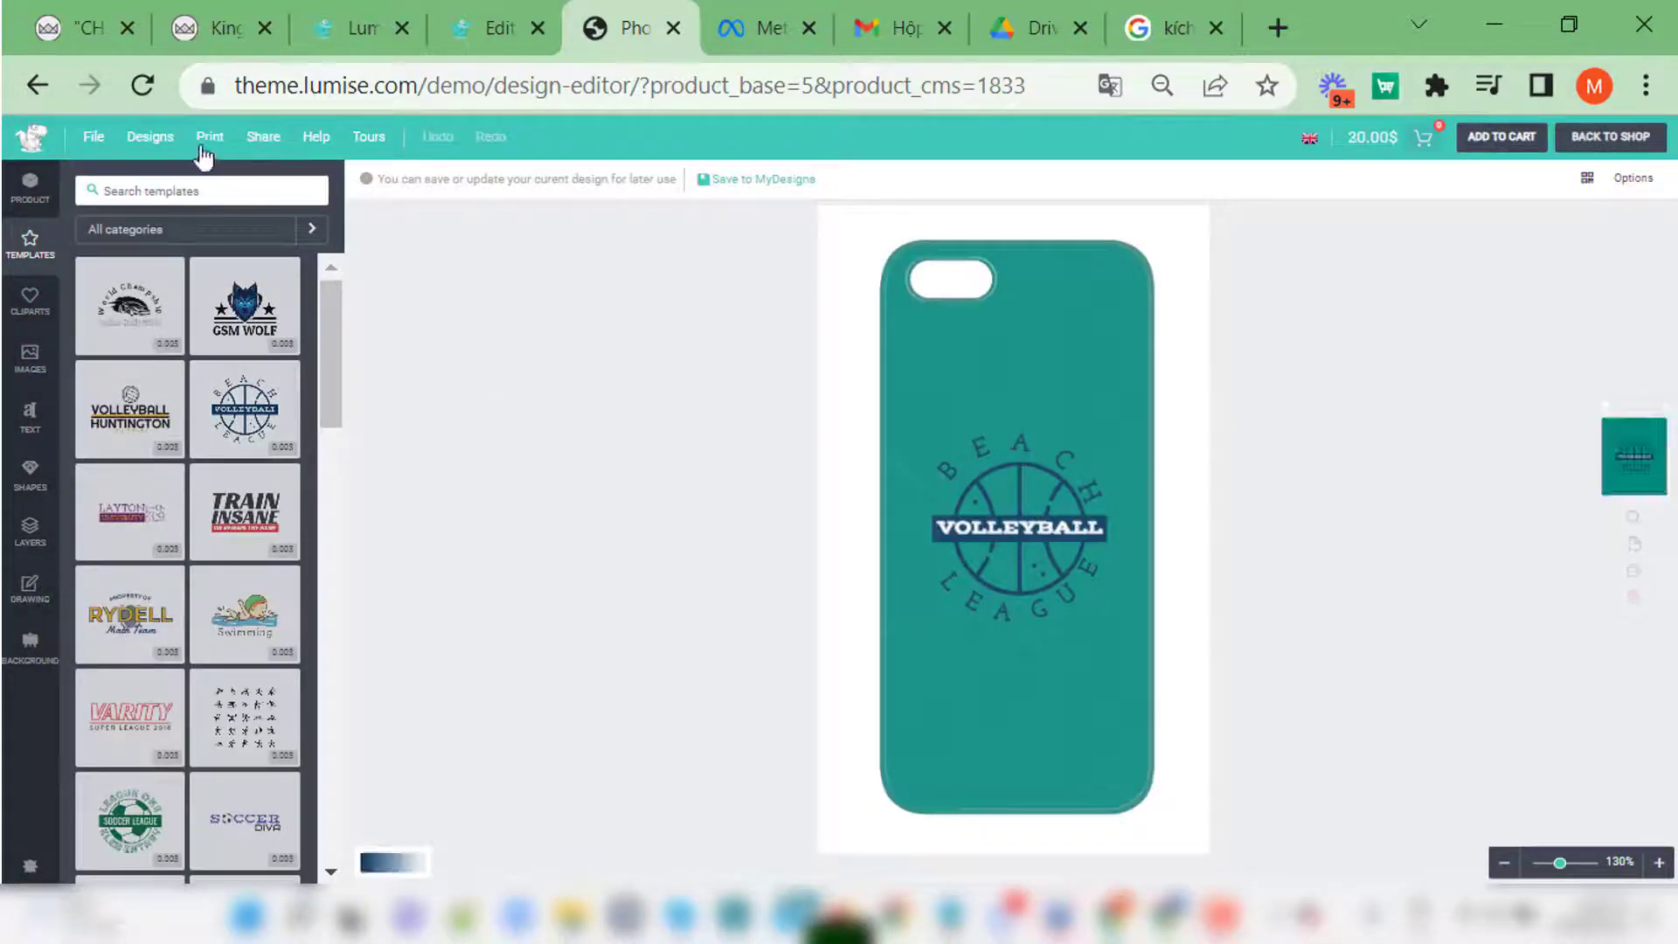
Step: Set the print paper size to A7
click(209, 138)
click(252, 297)
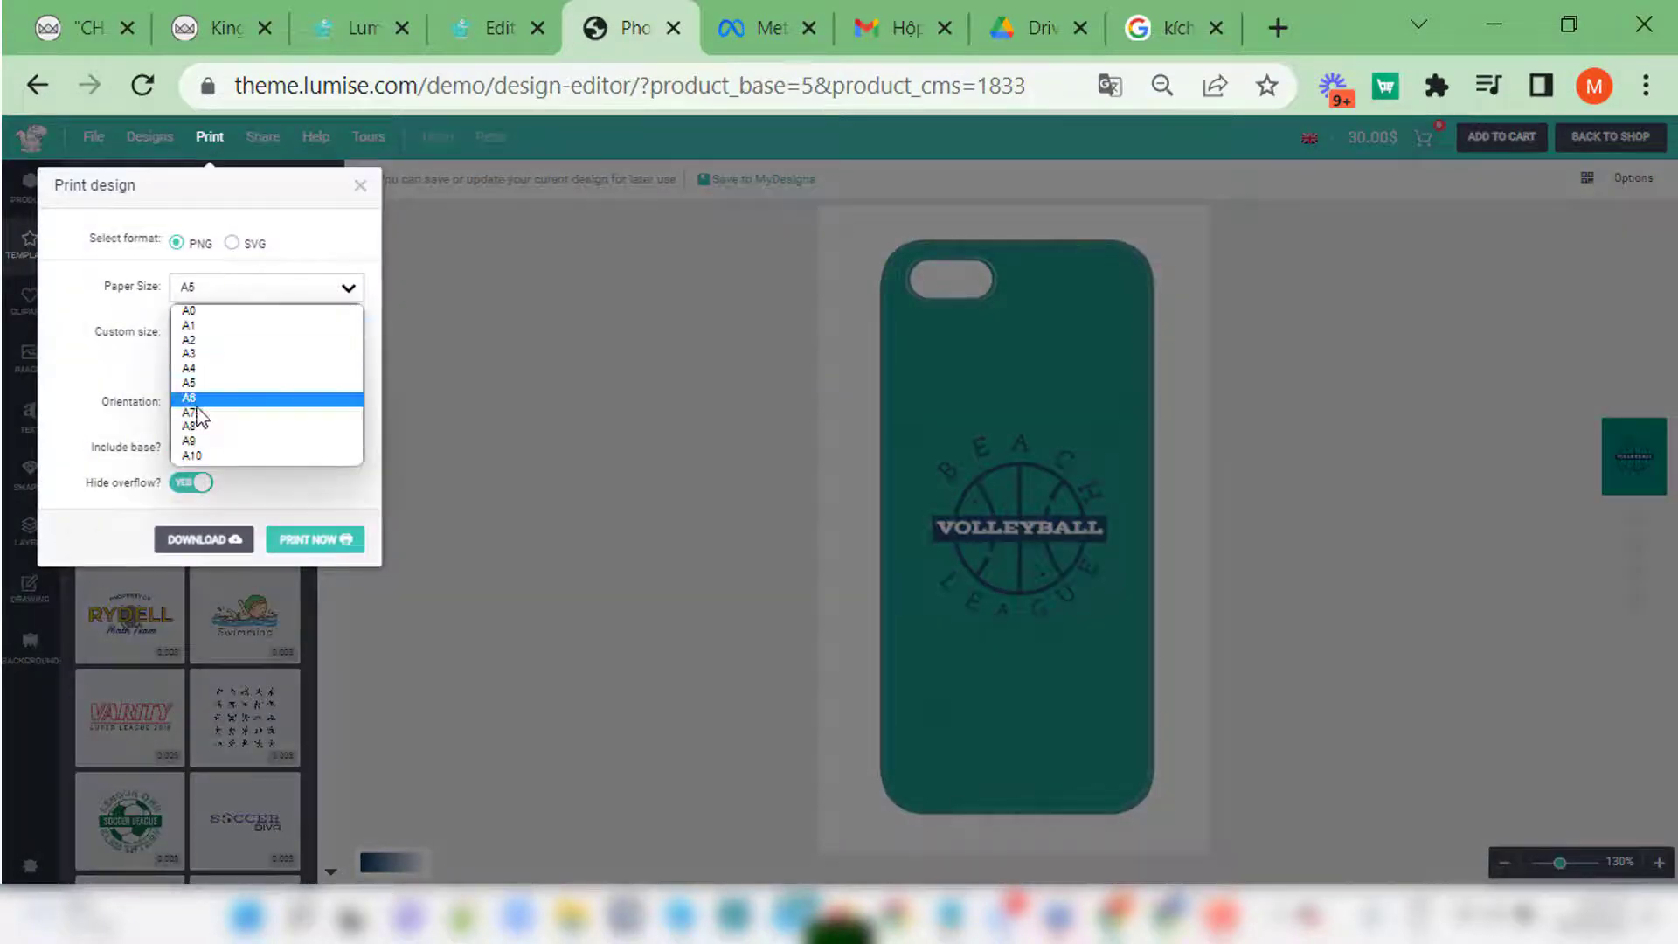
click(218, 418)
click(651, 463)
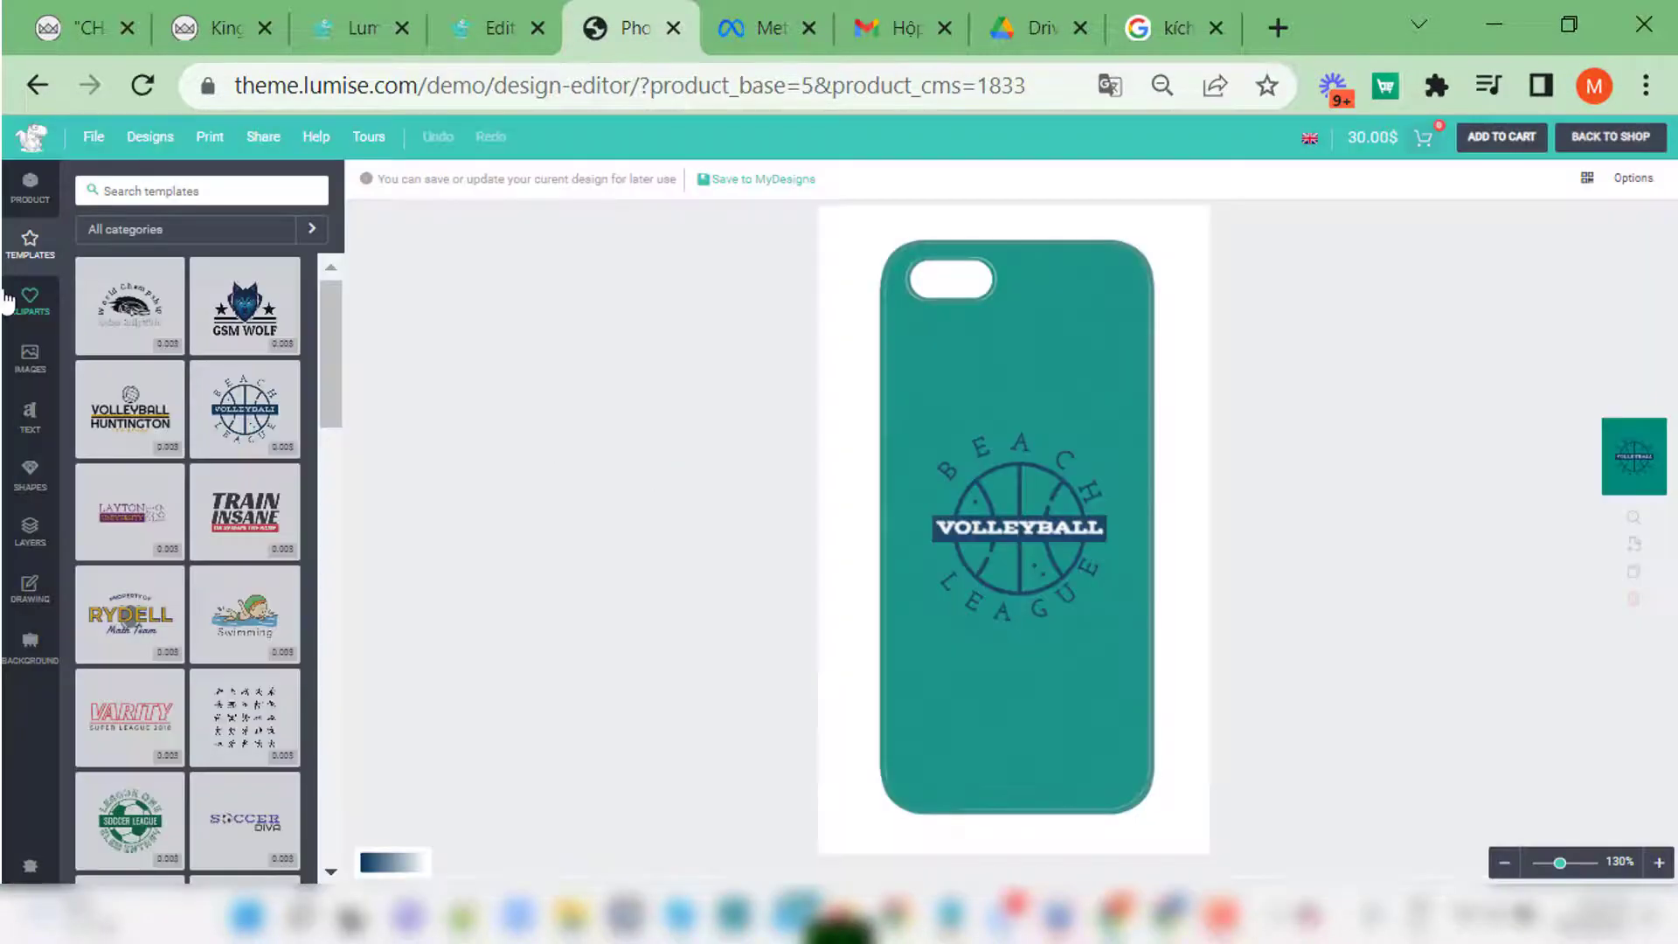
Step: Review the 30.00$ price breakdown, including the 10.00 printing price and Su Su 2 prices table
click(30, 186)
click(143, 666)
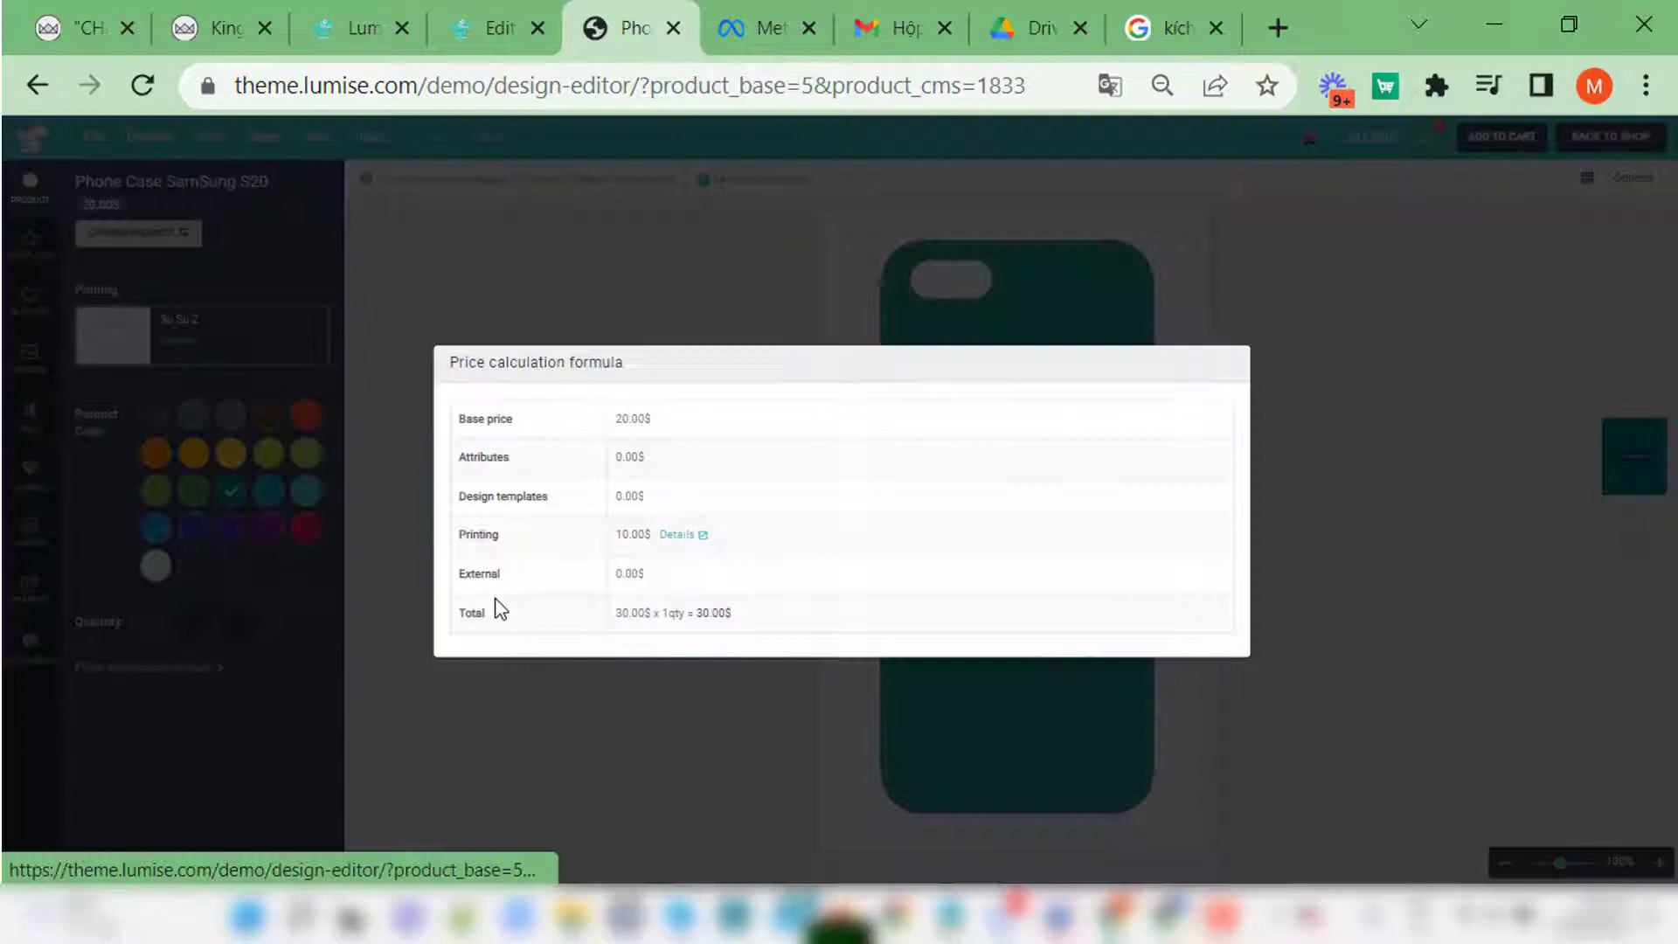
drag(644, 534, 445, 512)
click(681, 537)
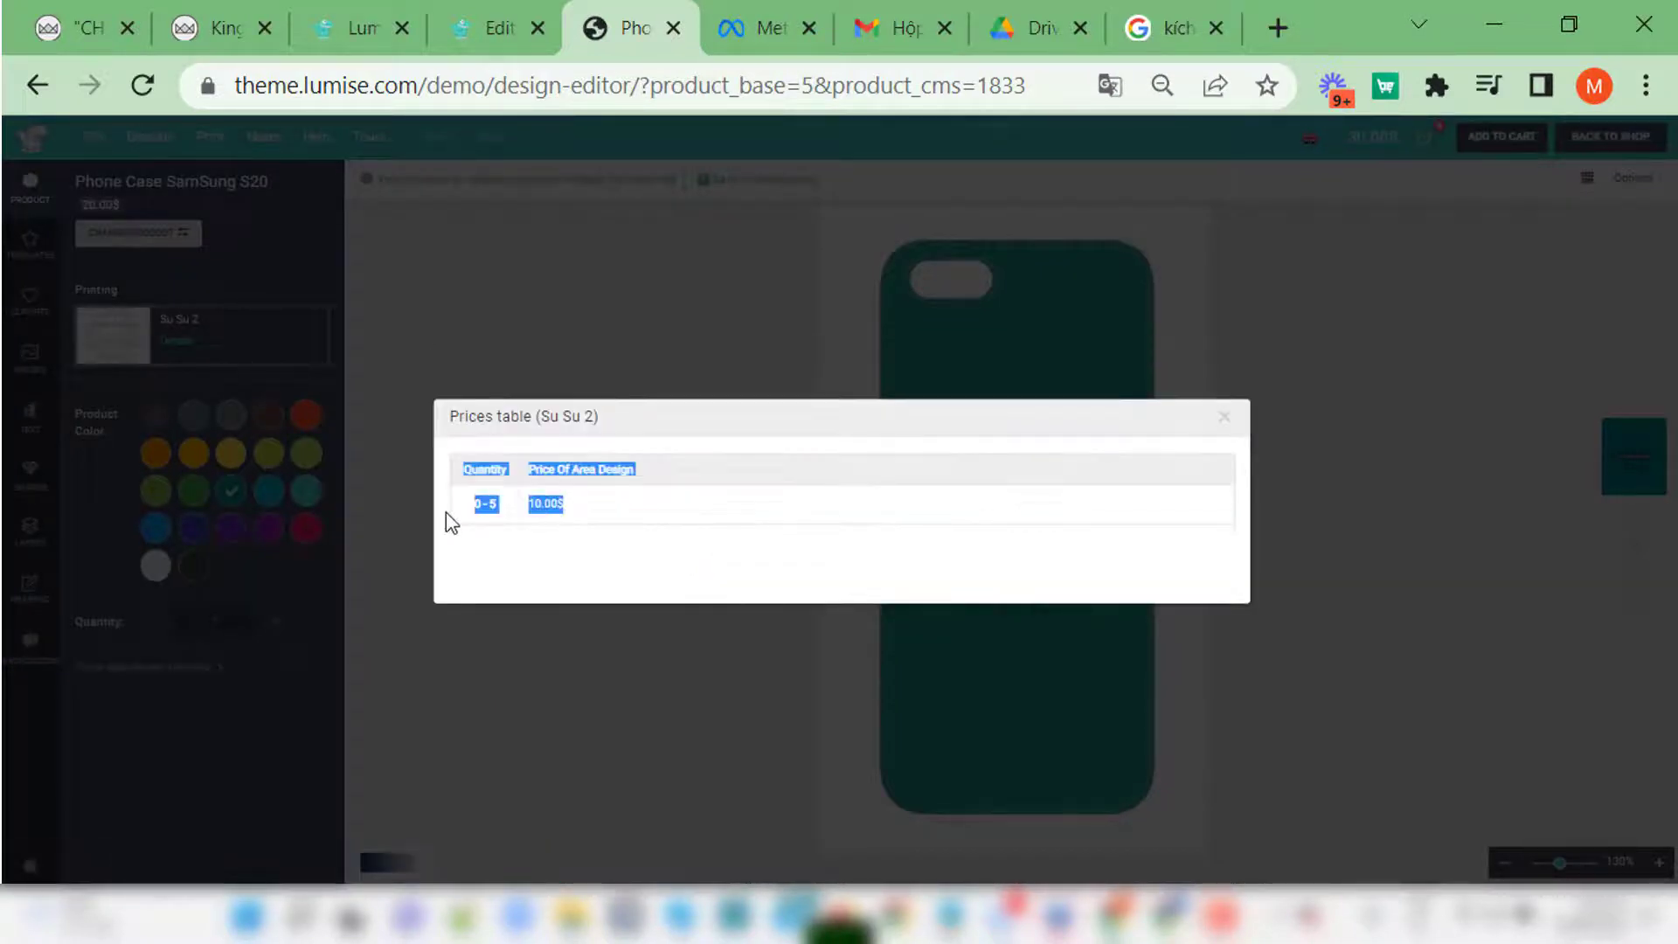
click(1225, 420)
key(ctrl+shift+Tab)
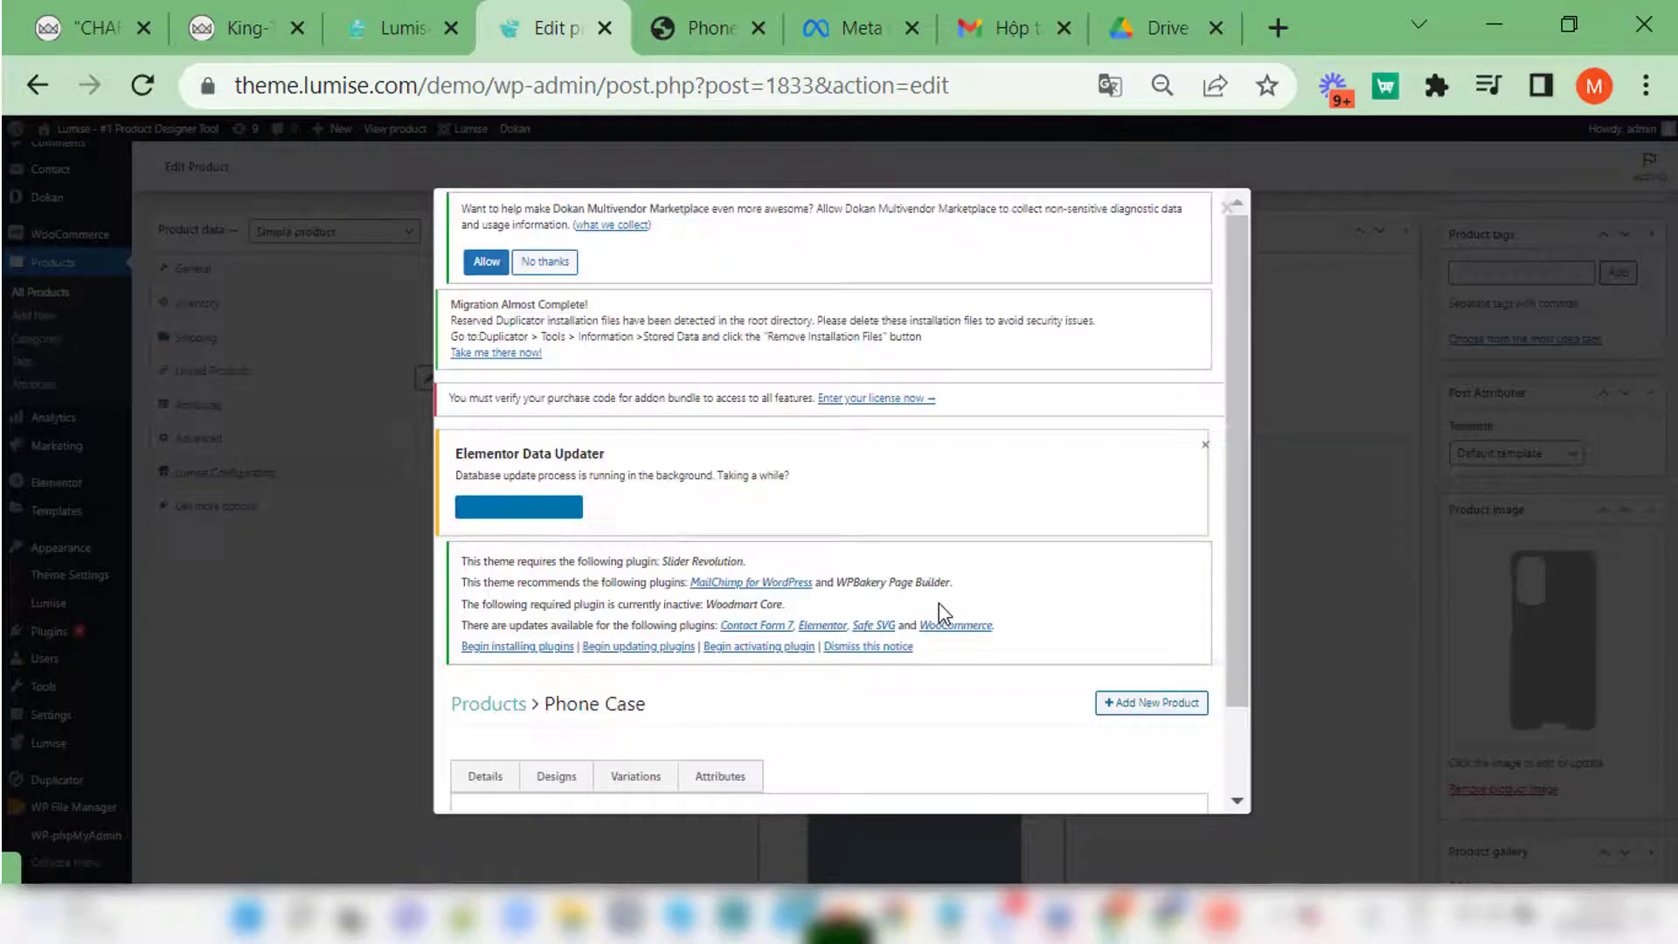
Step: Set the Lumise printing size to A4 and shift the edit zone slightly right
scroll(942, 601, down, 4)
scroll(944, 607, down, 5)
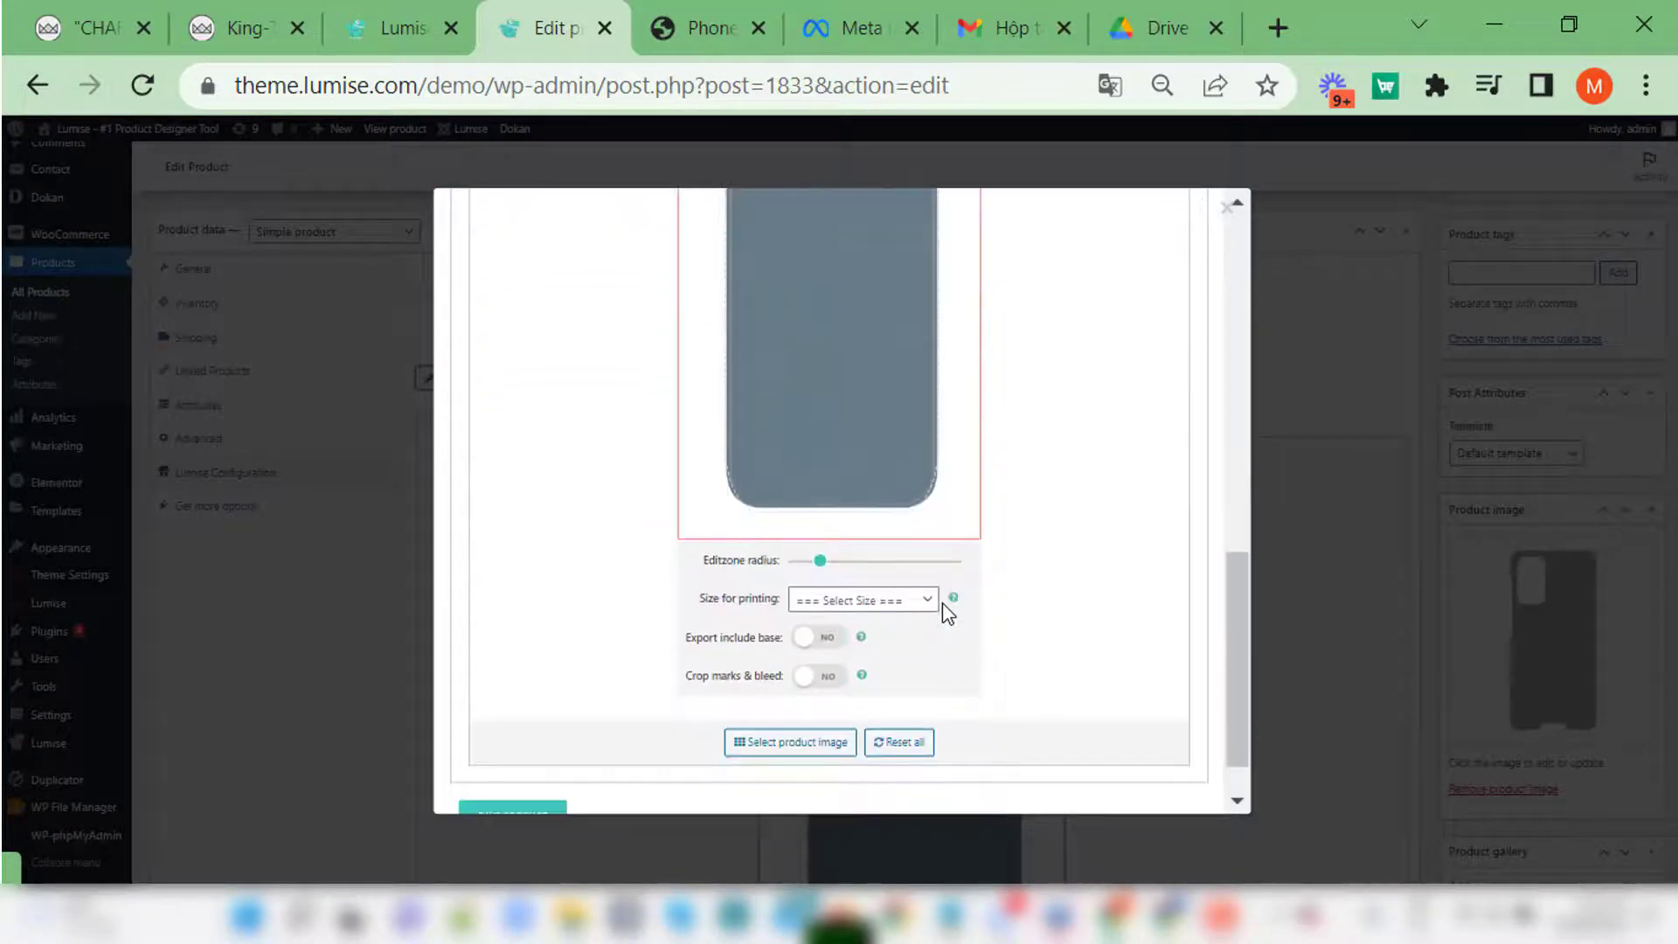
click(914, 601)
click(837, 717)
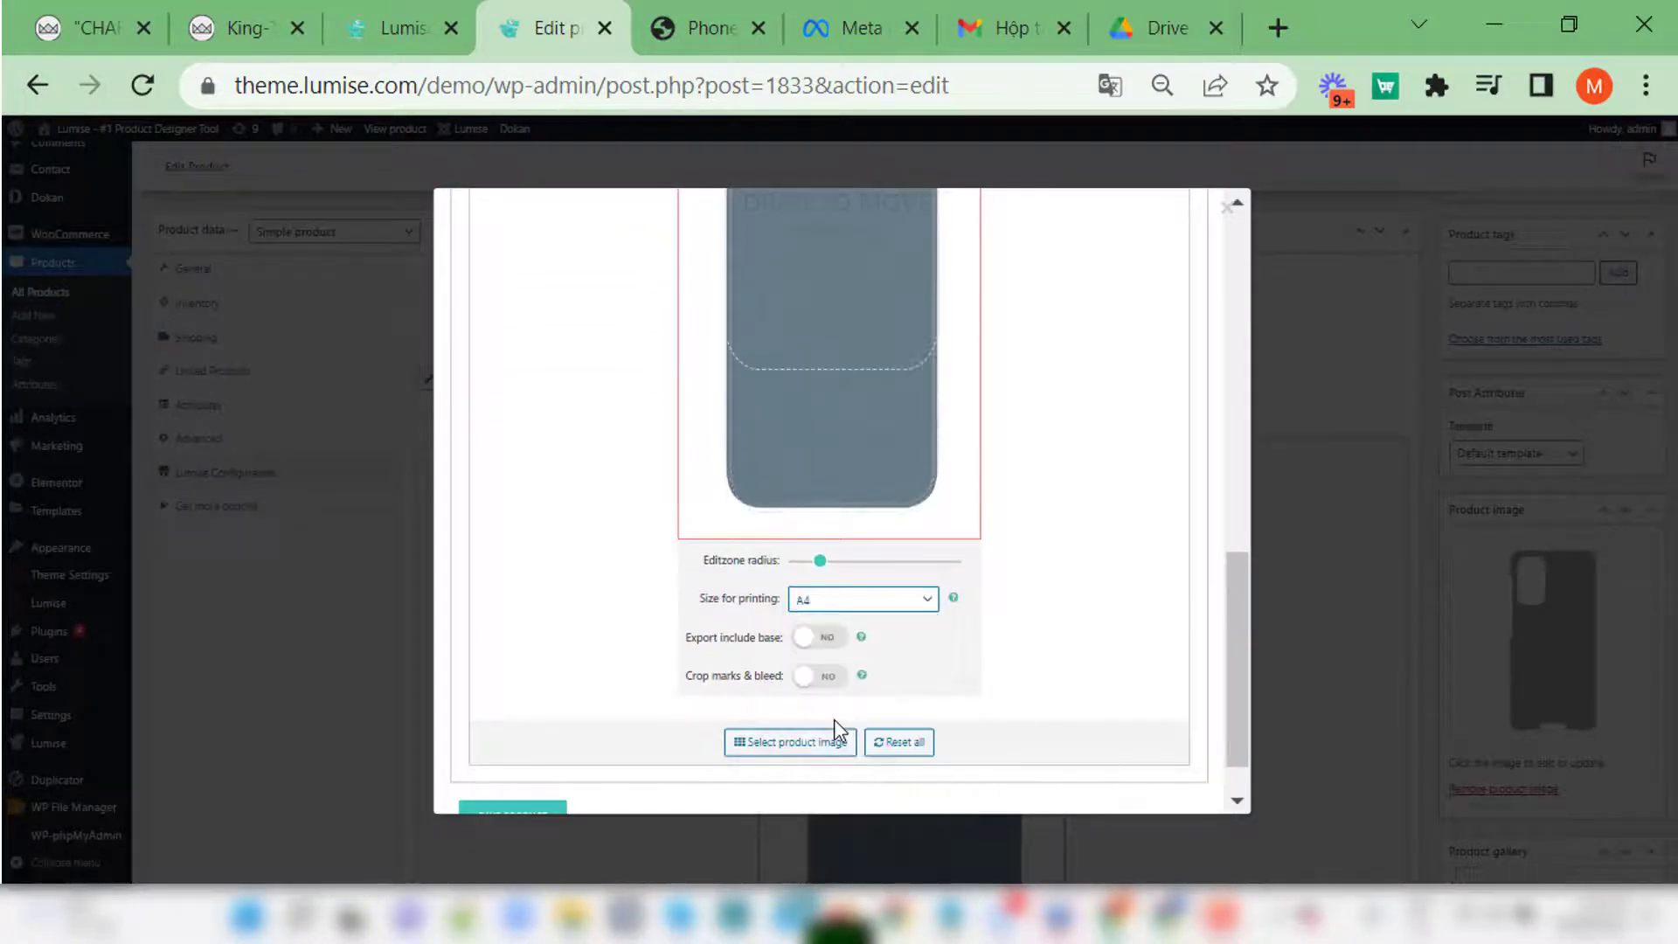
scroll(711, 521, up, 4)
mouse_move(800, 657)
mouse_down()
mouse_move(812, 641)
mouse_move(813, 655)
mouse_up()
Step: Save the product's Lumise configuration and update the WooCommerce product
scroll(988, 666, down, 5)
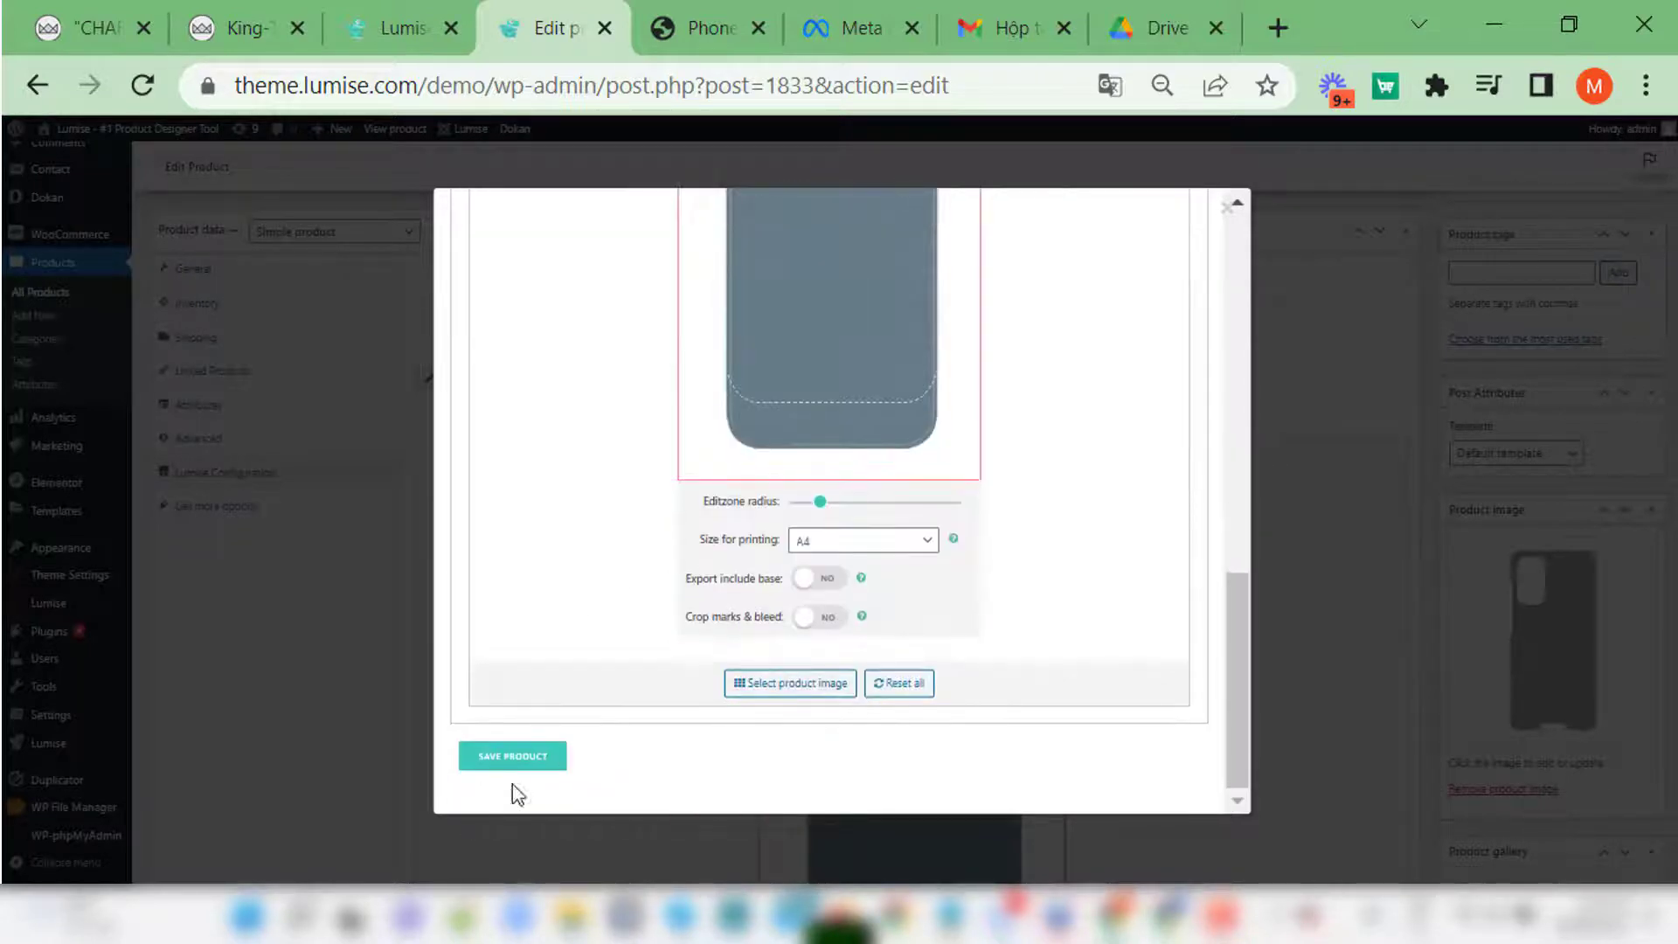
click(516, 757)
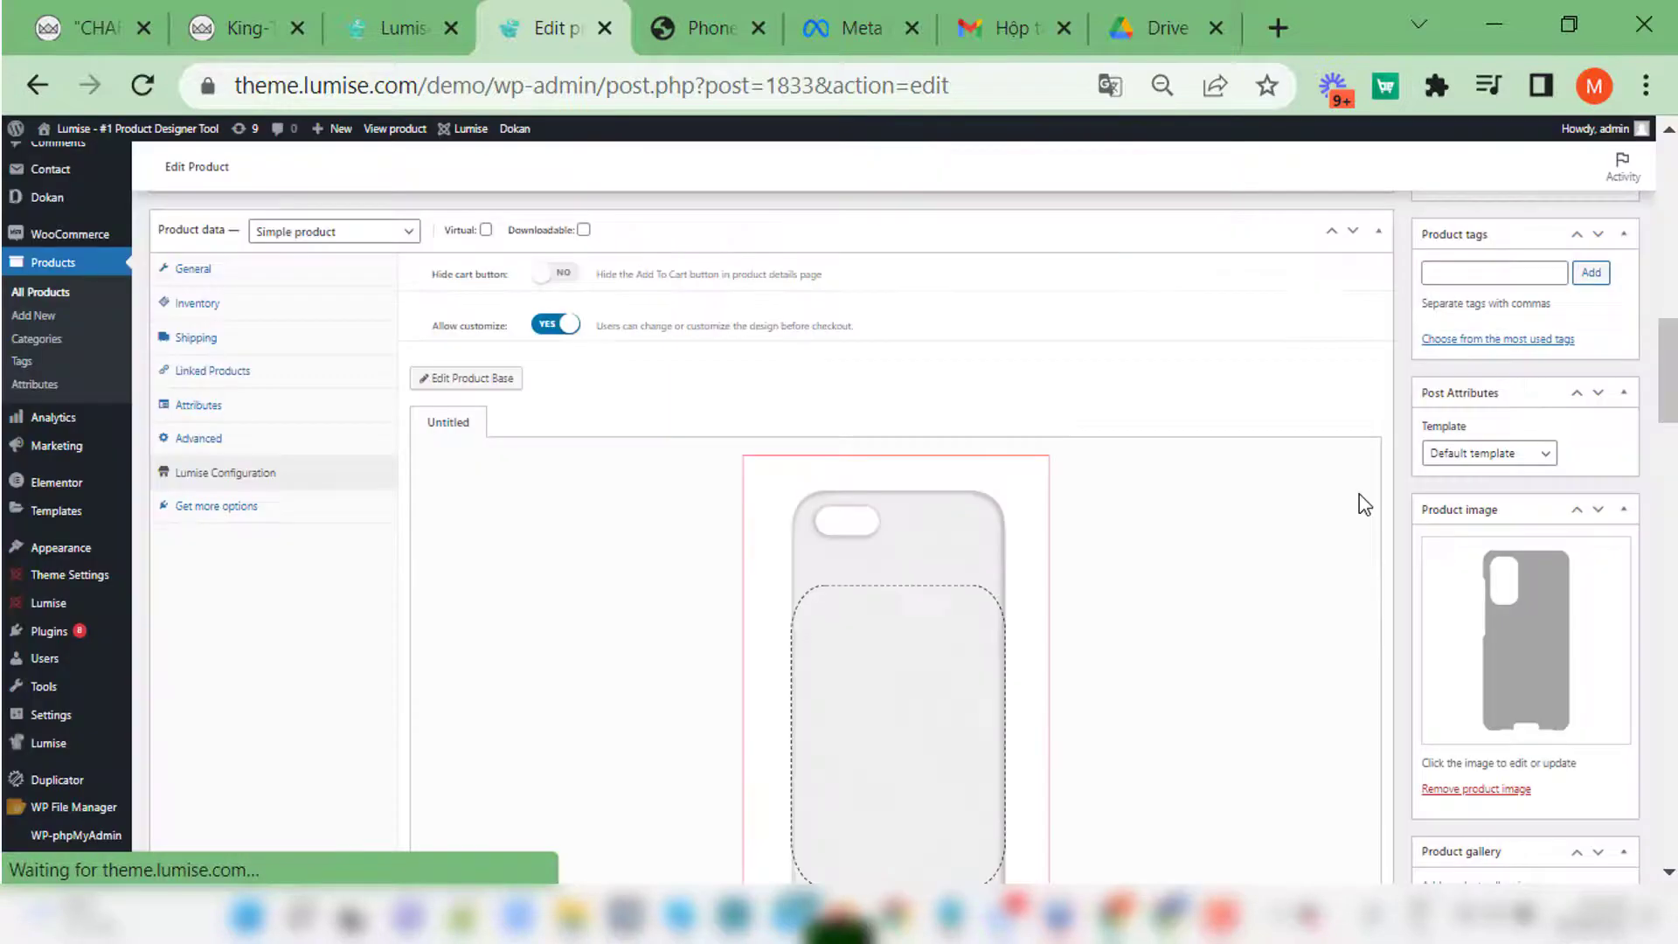
scroll(1267, 577, up, 4)
click(1600, 252)
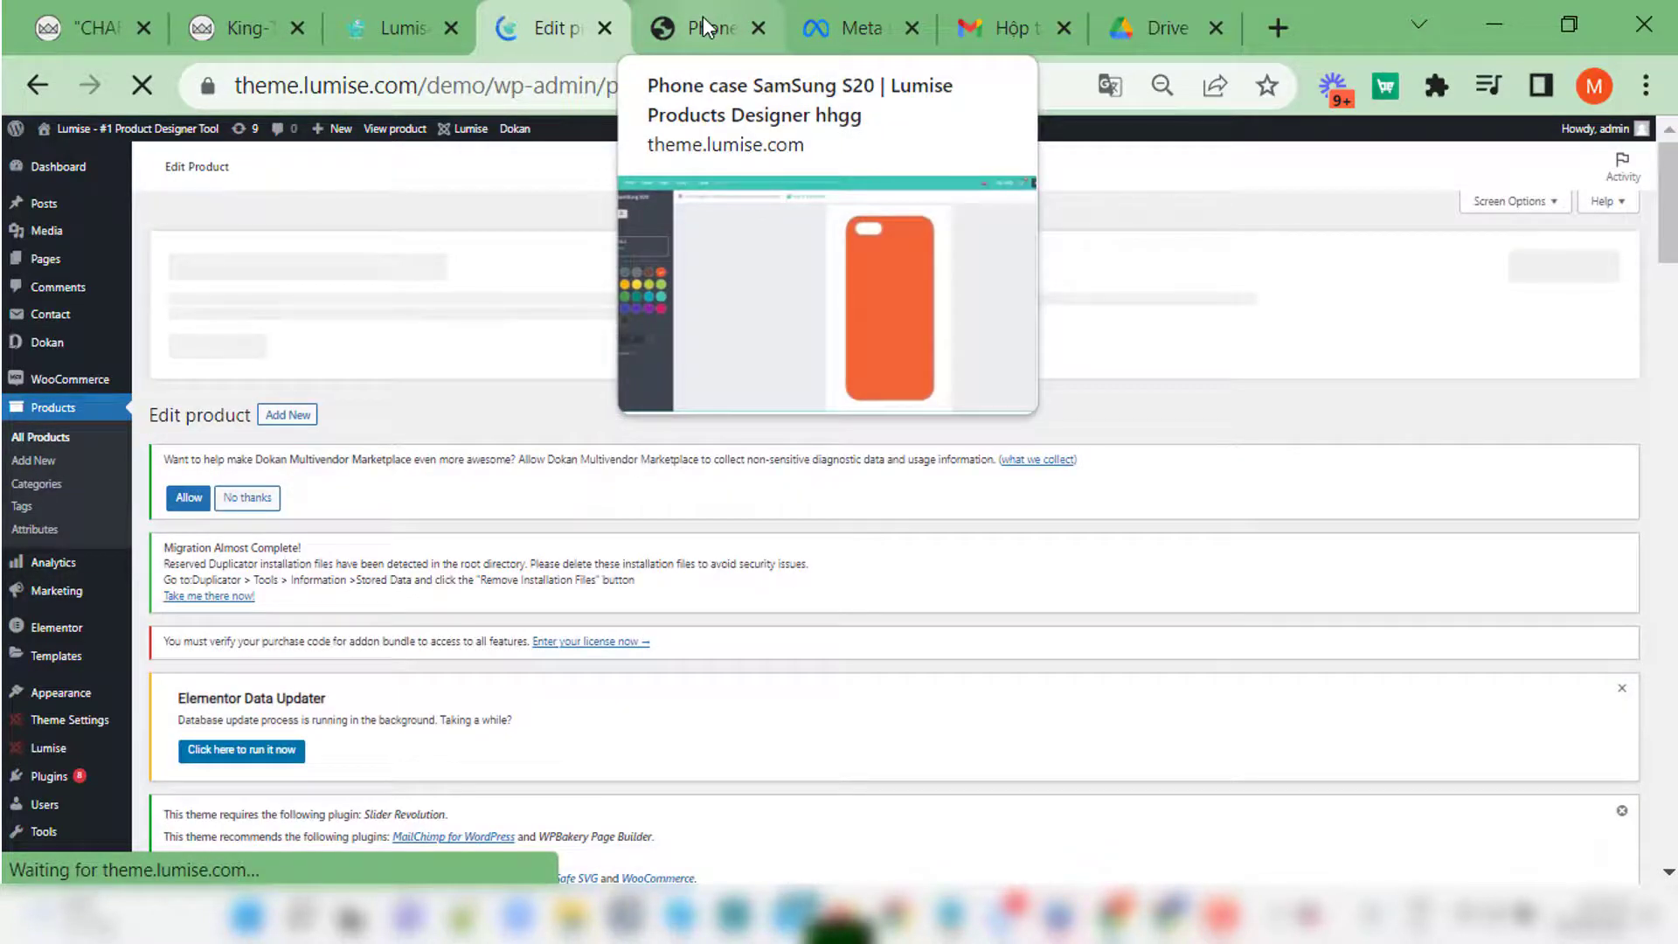
click(703, 16)
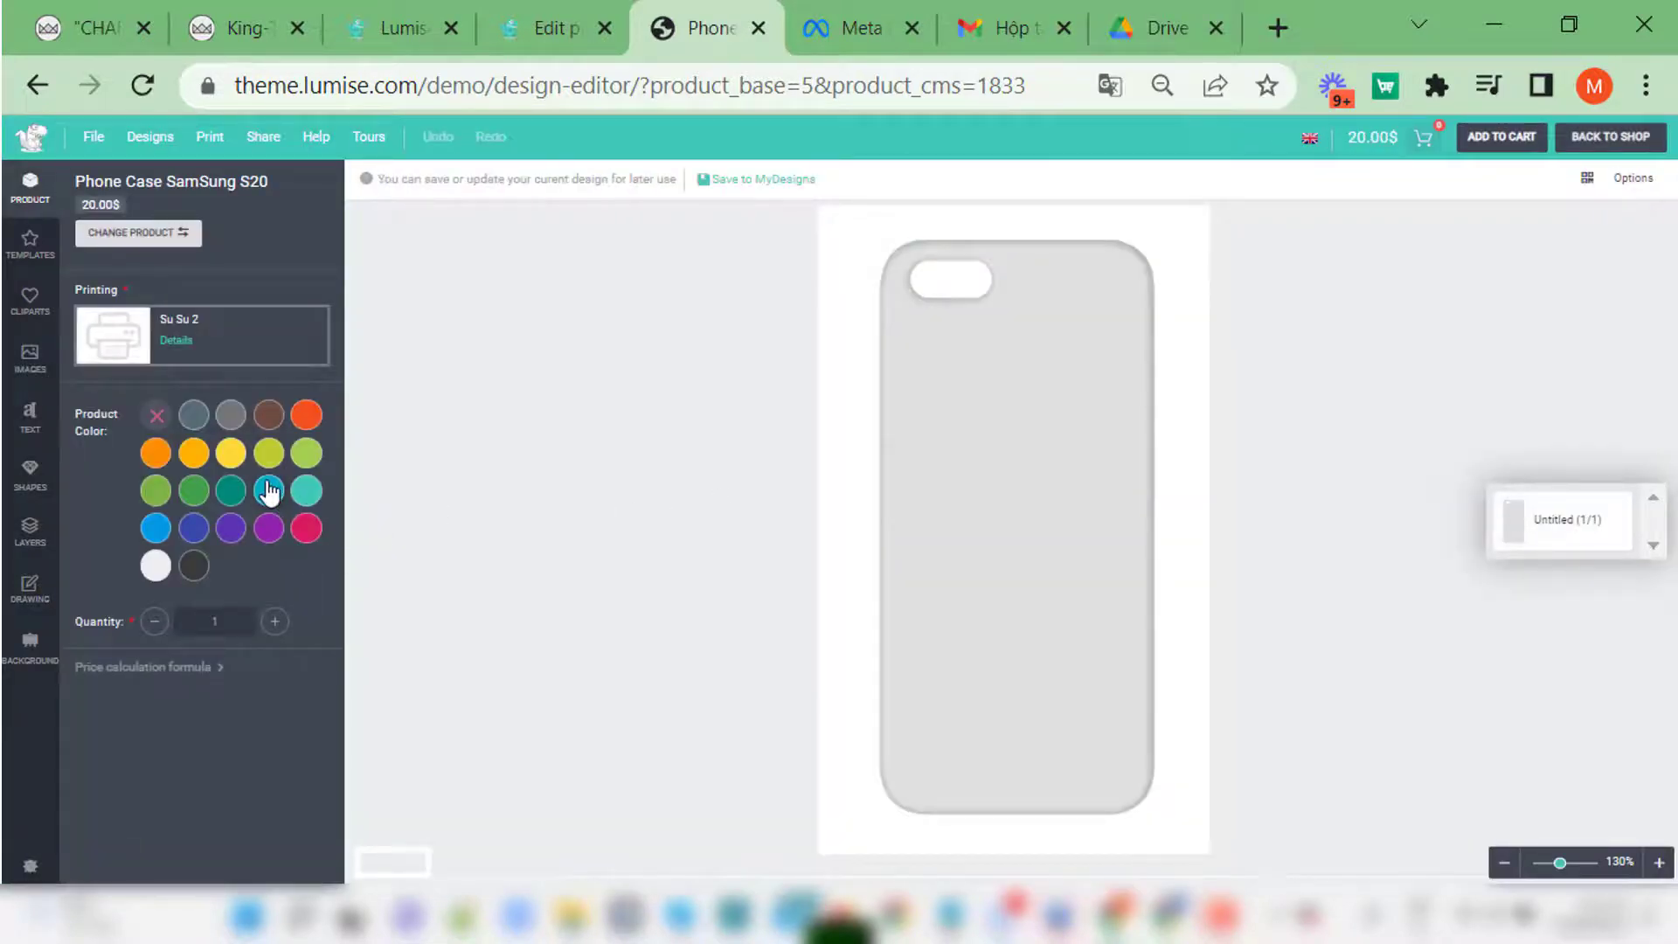
Step: Make the case teal-blue (#00acc1) and add green Anton text
click(268, 492)
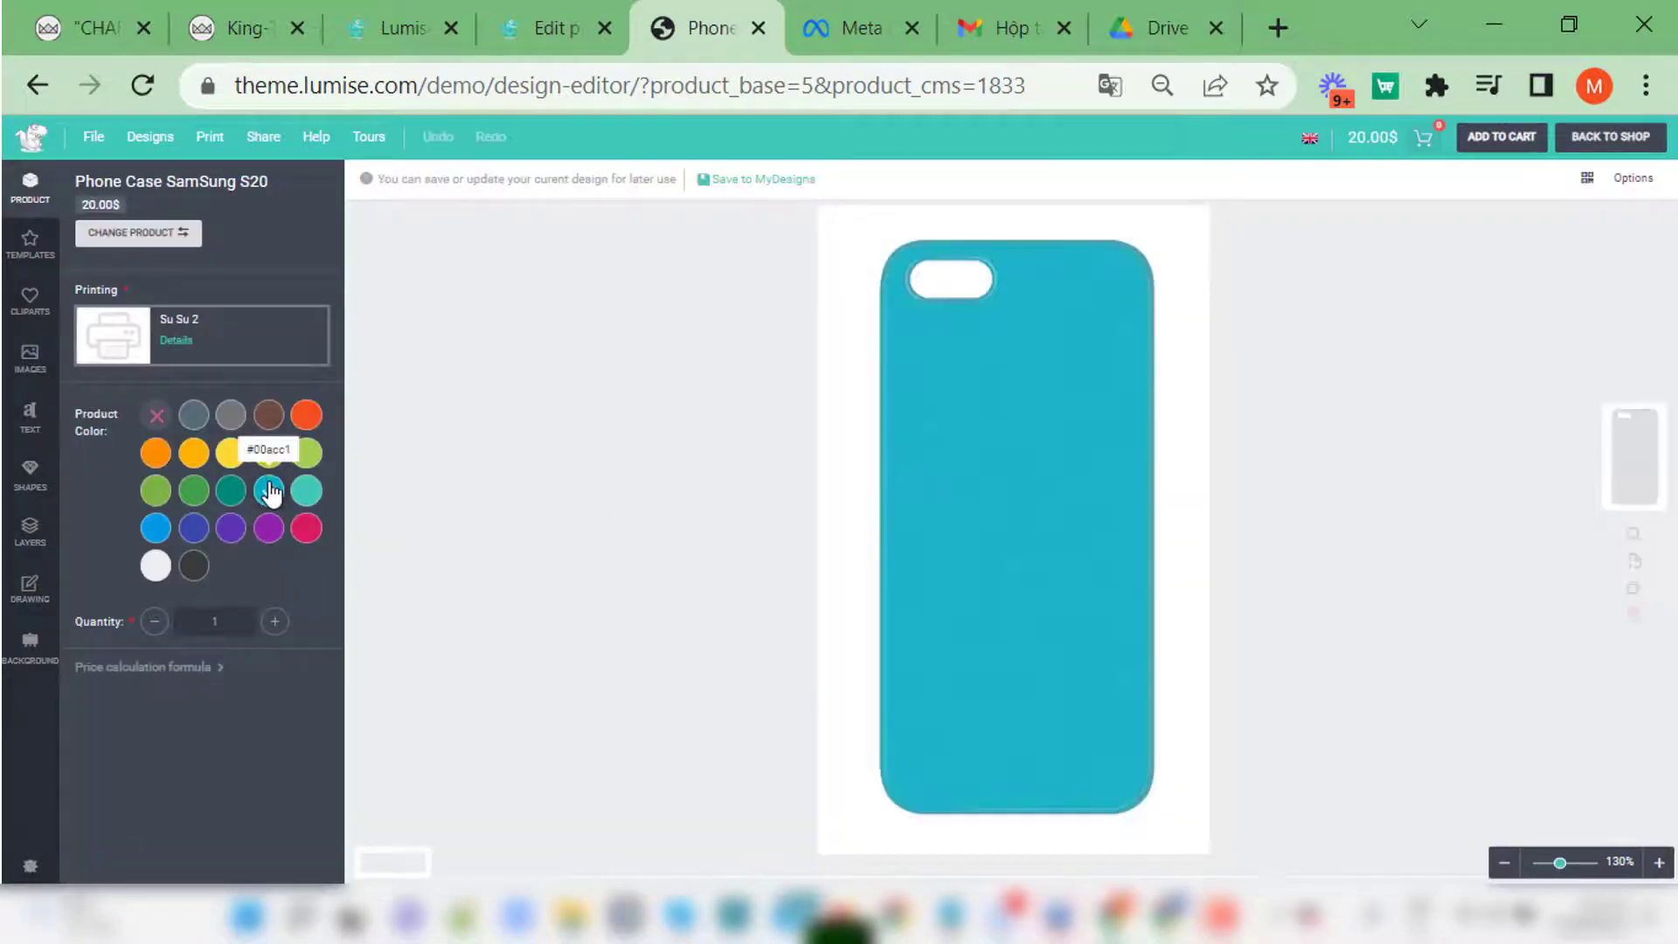
click(30, 417)
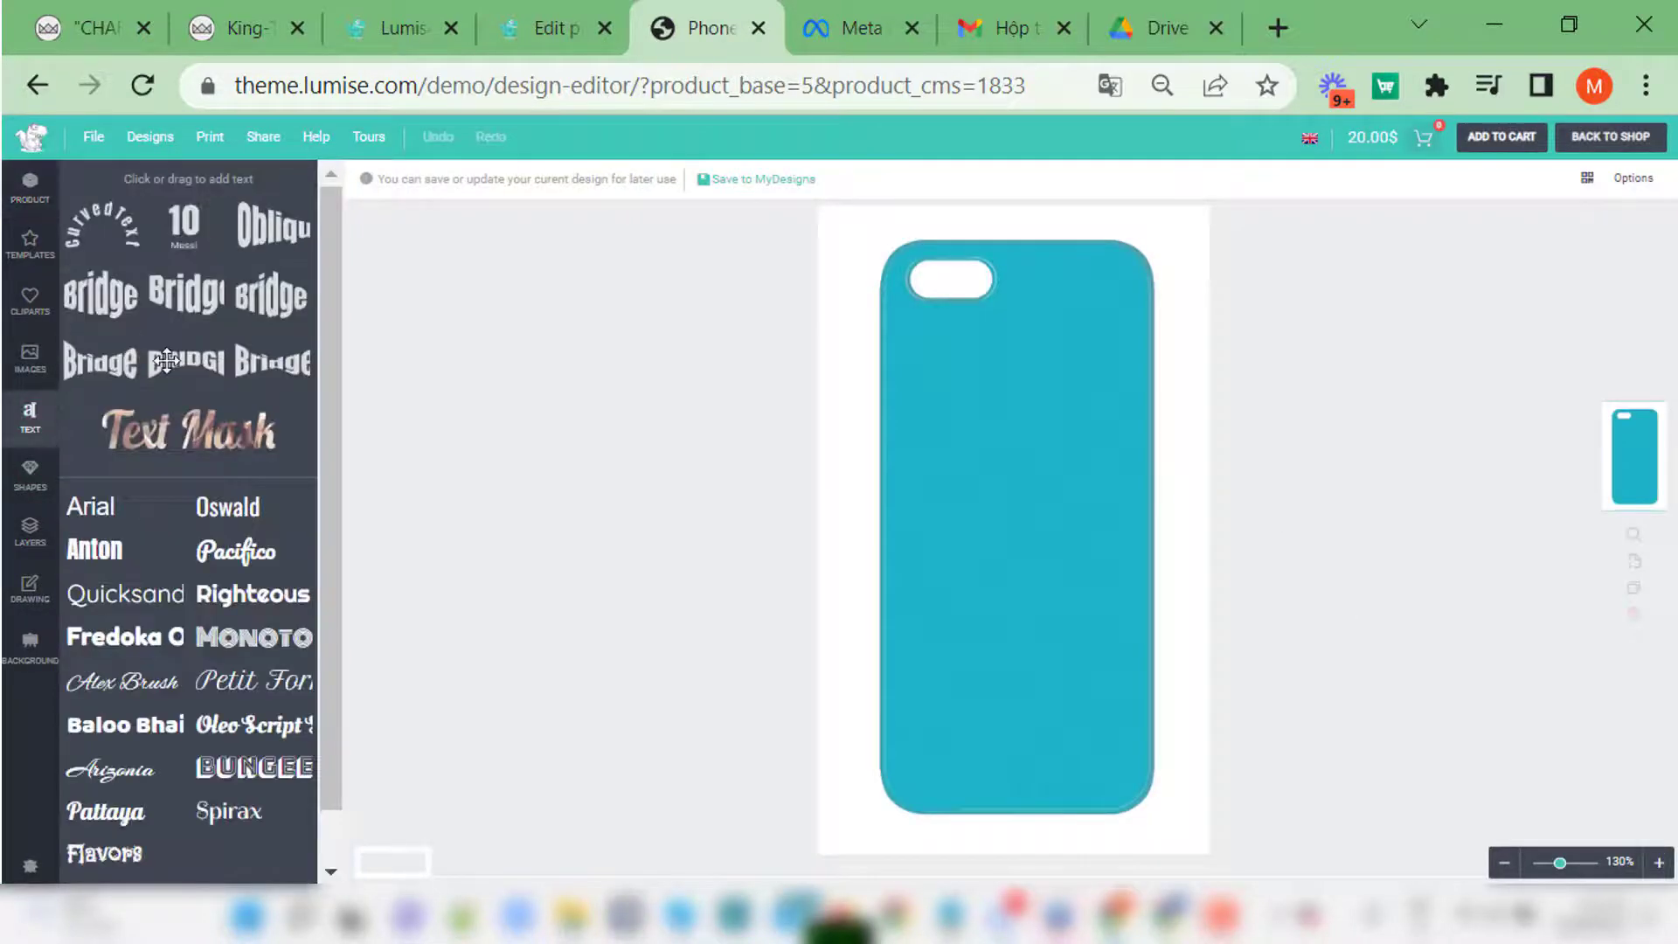
click(96, 550)
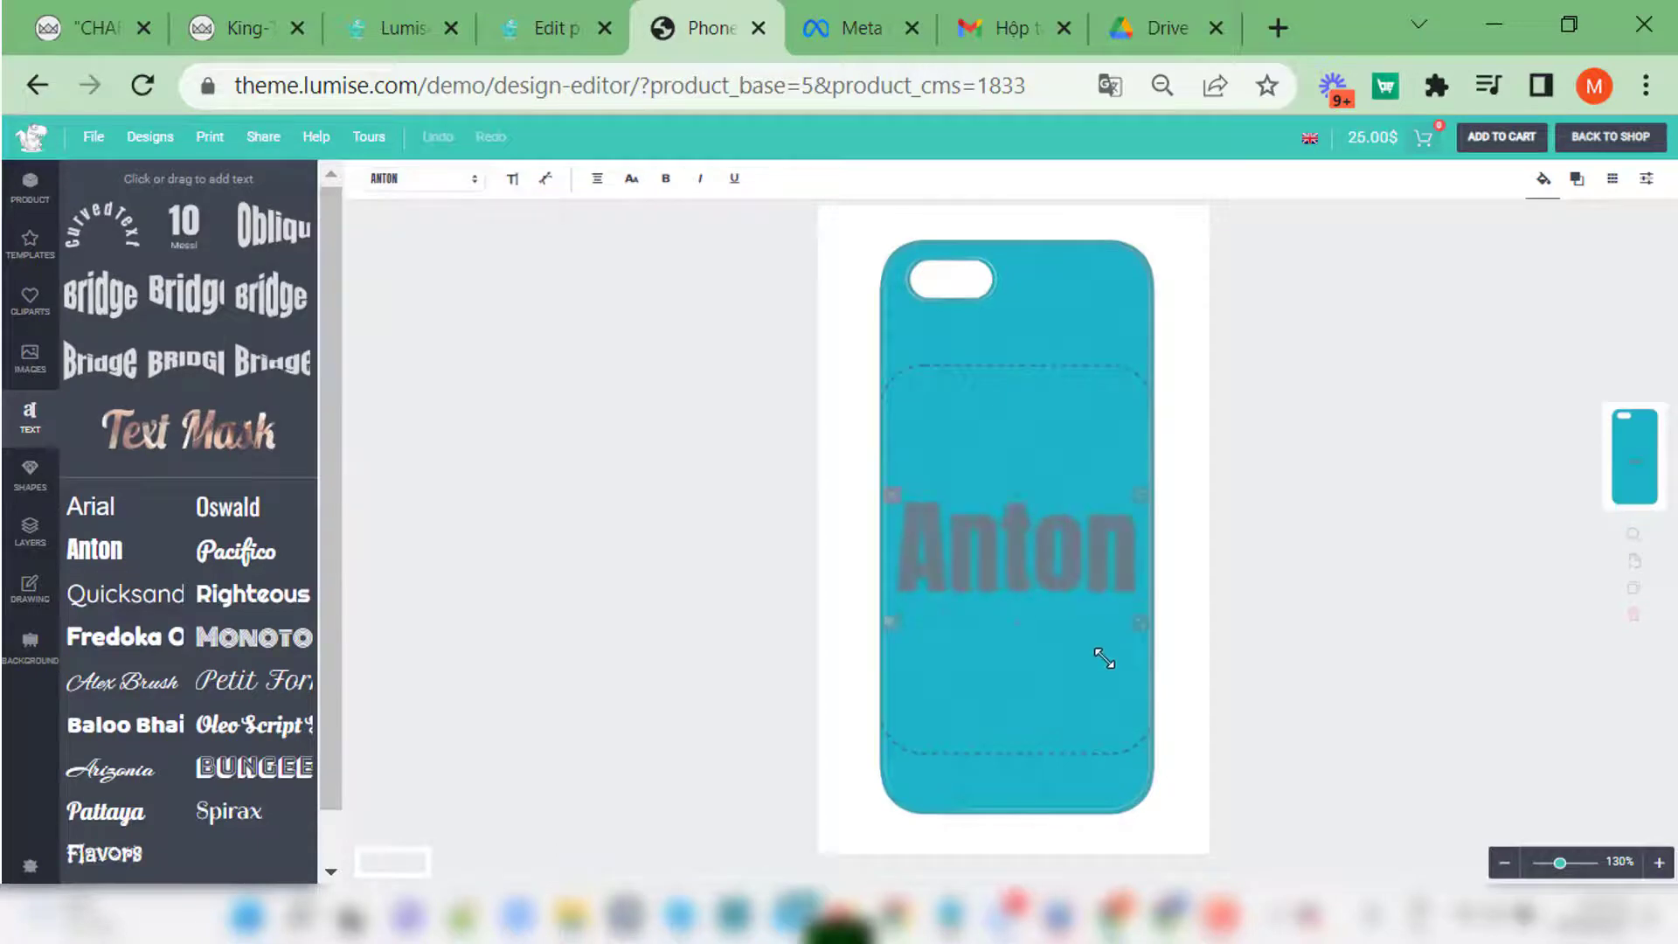
click(1548, 175)
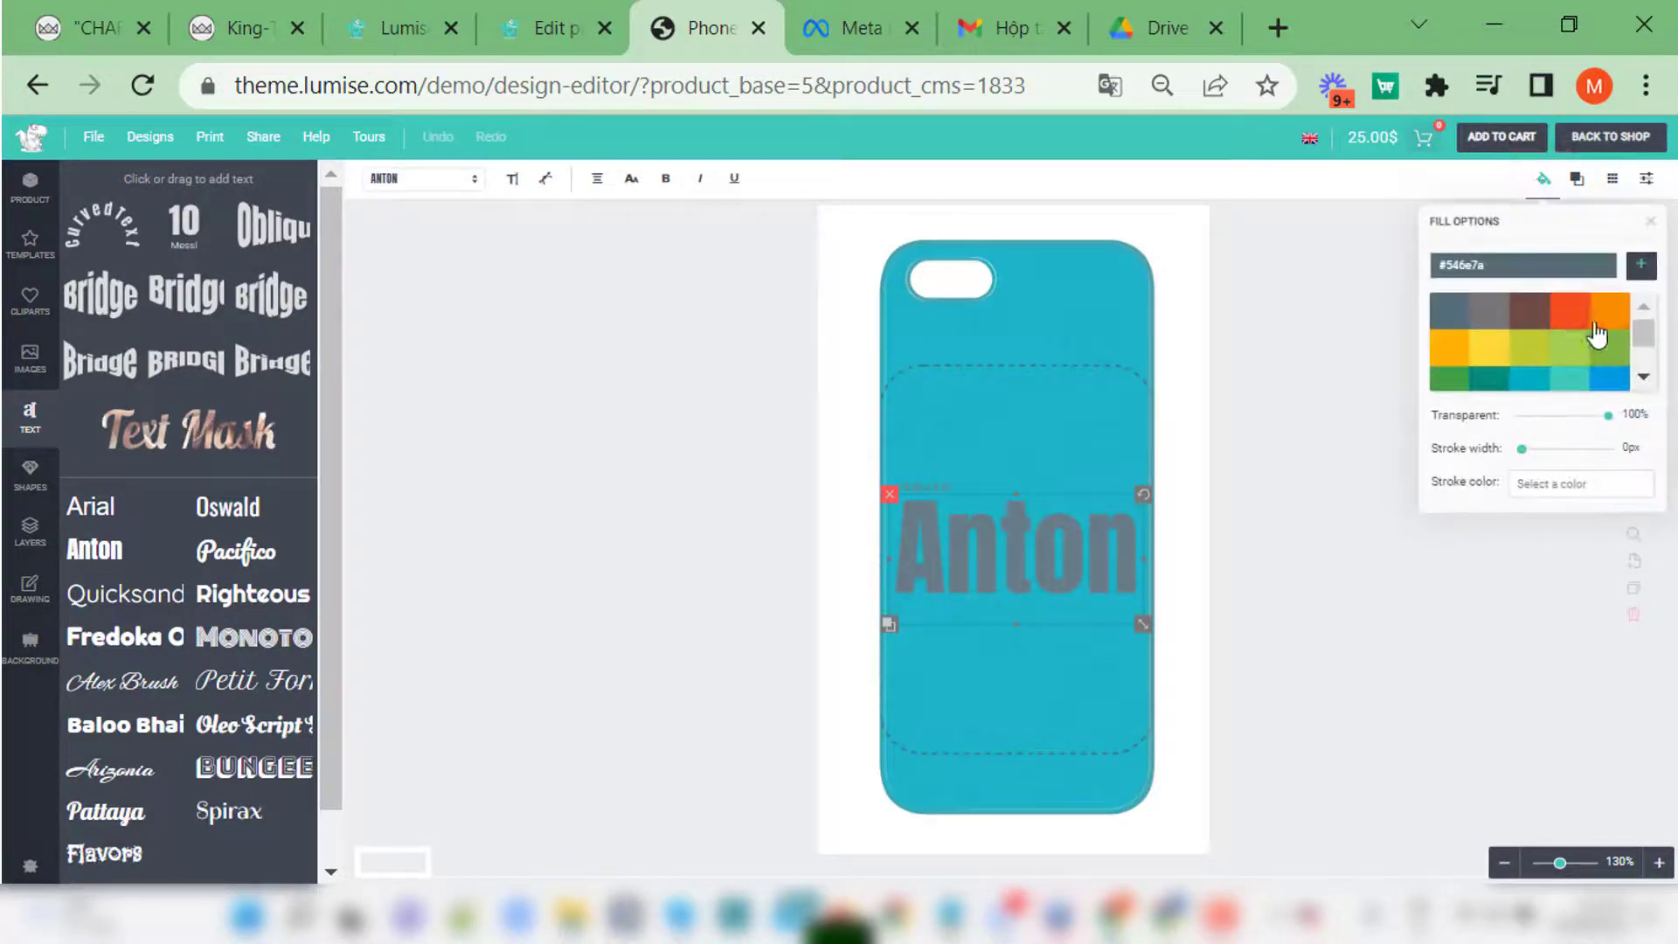
click(1601, 336)
click(797, 262)
Step: Confirm the print paper size is A4, then return to the product edit page
click(210, 136)
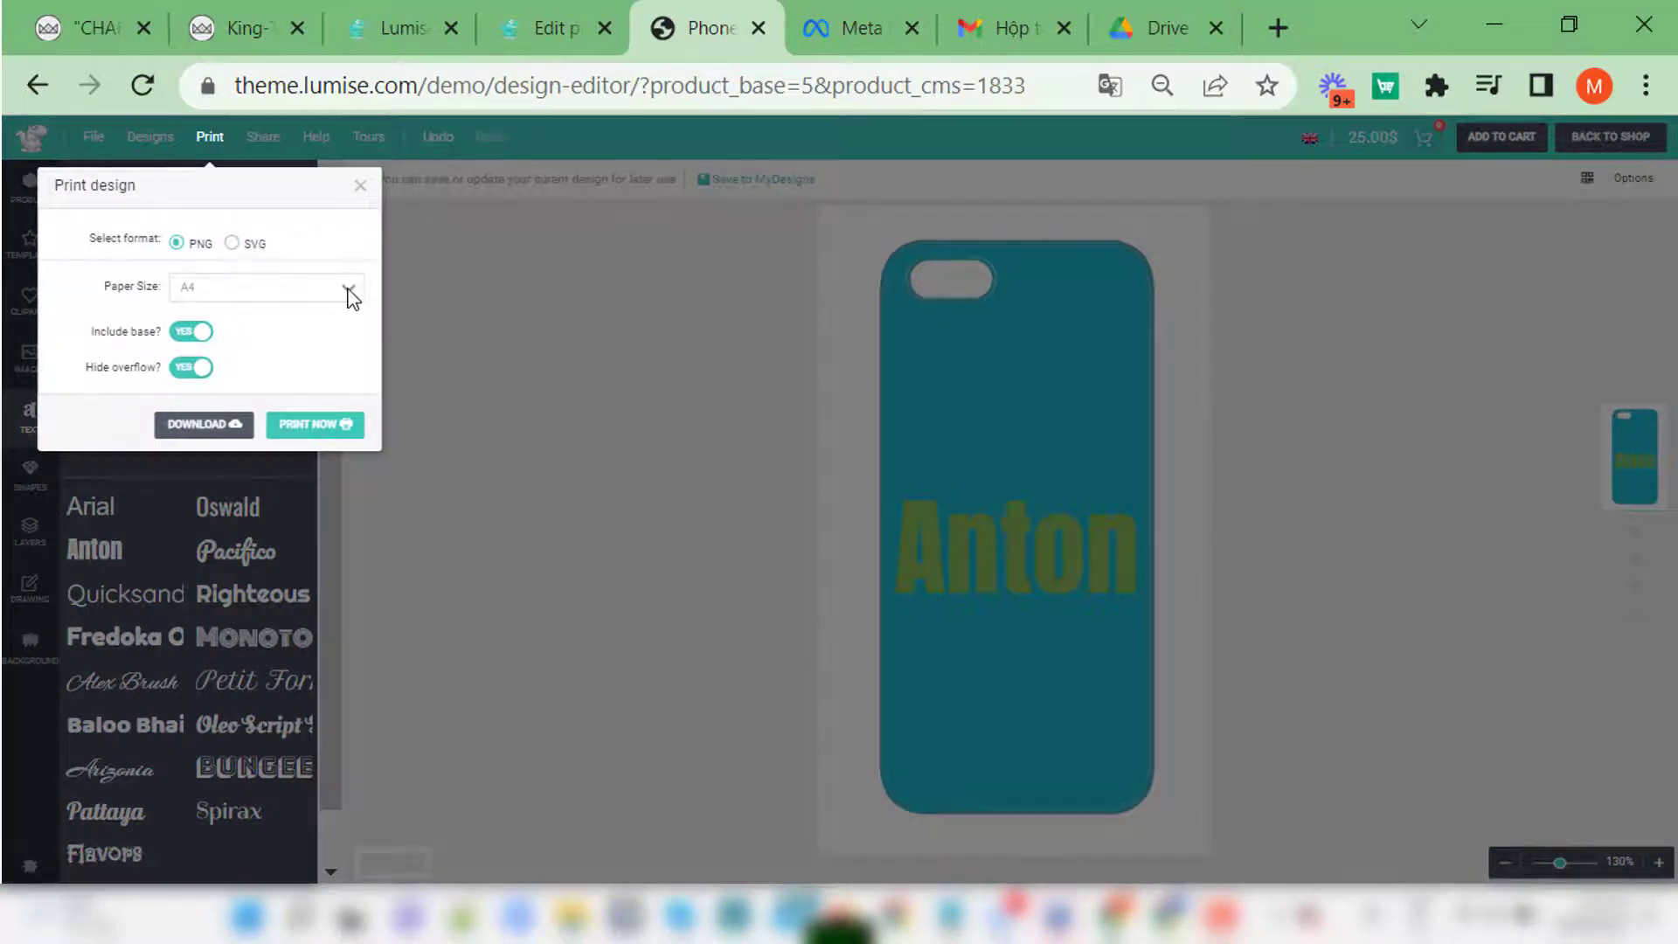
click(360, 185)
click(550, 28)
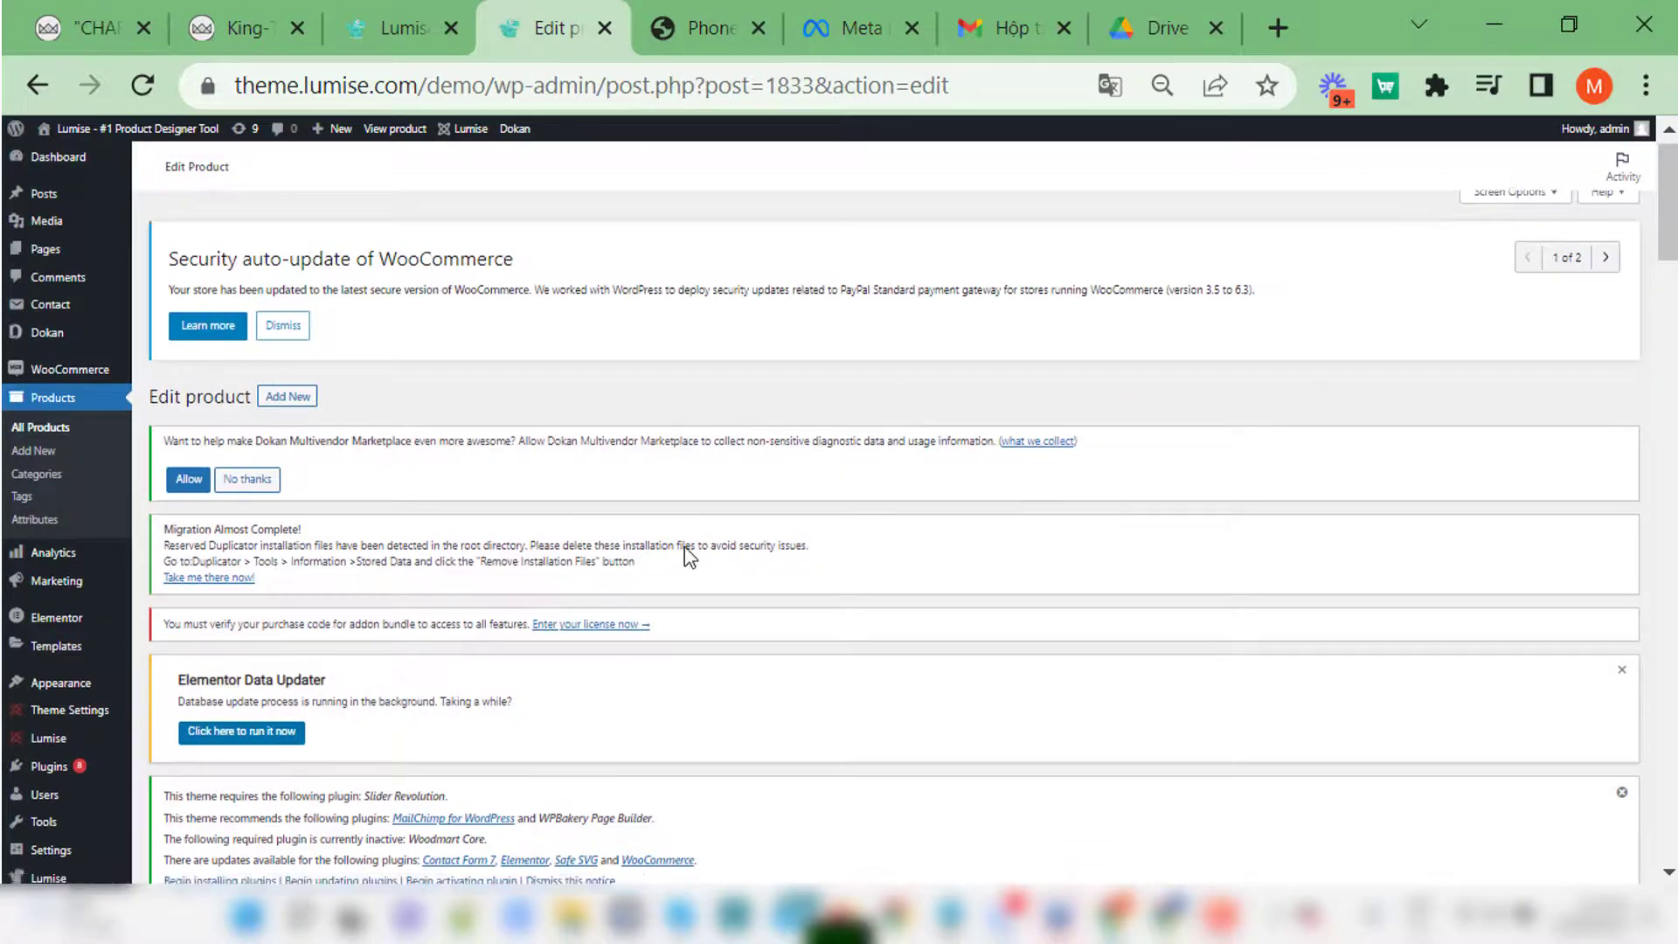
Step: Set the phone case base's printing size to Custom 21 × 29.7 cm and save the product base
scroll(658, 612, down, 10)
scroll(652, 606, down, 2)
click(307, 634)
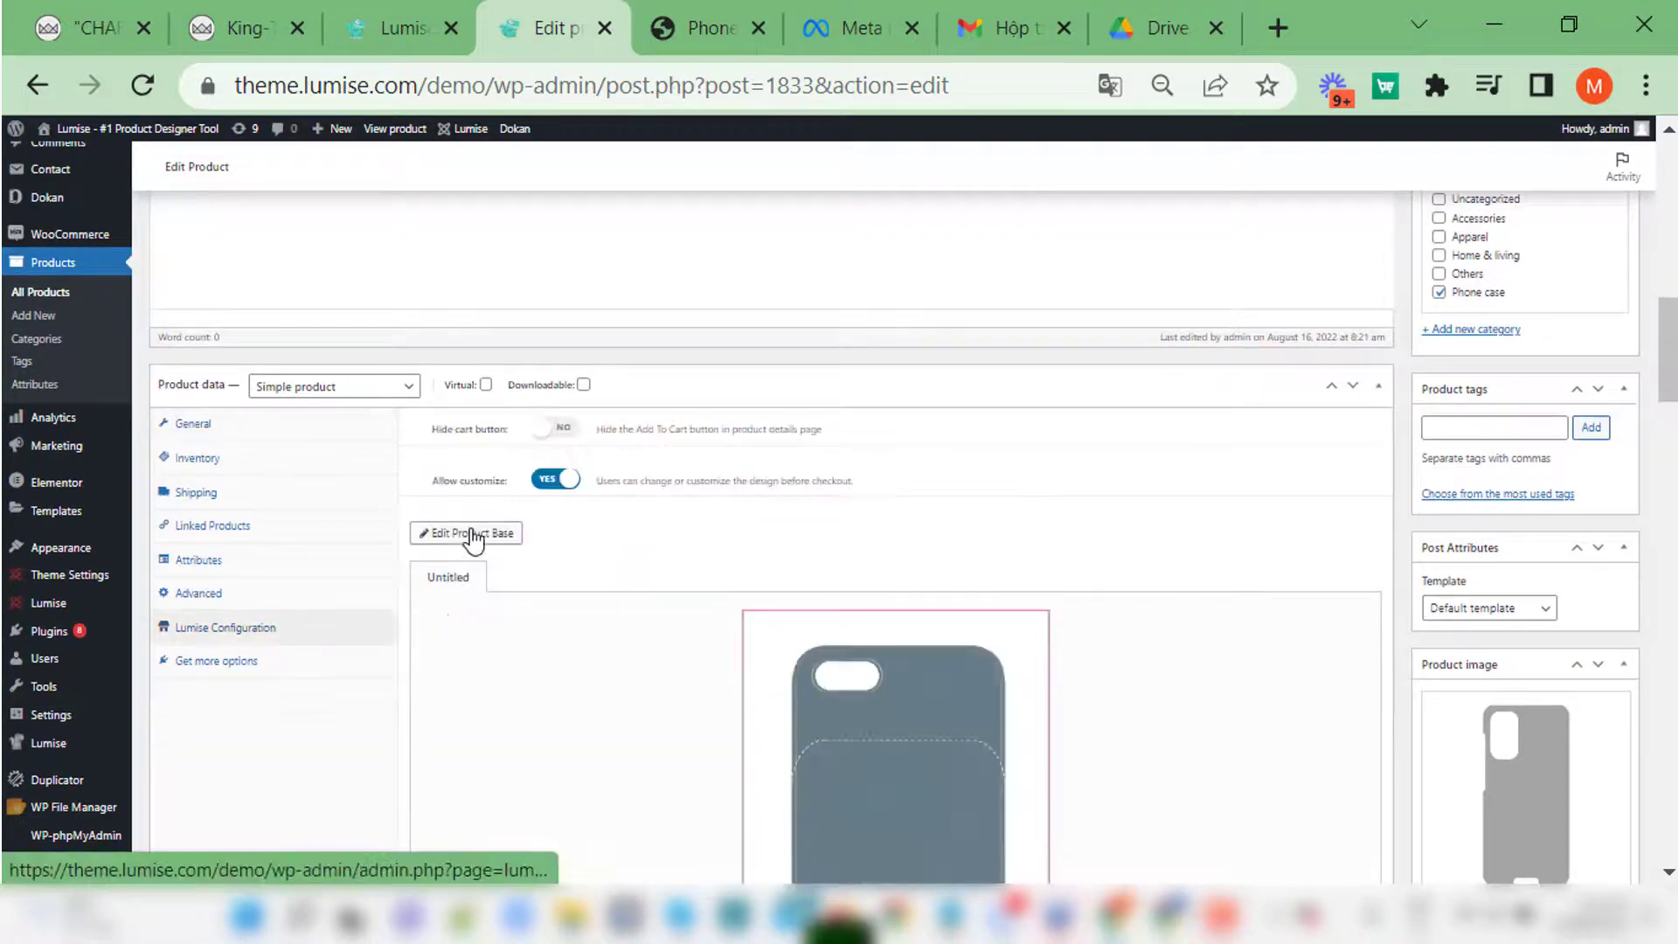
click(437, 532)
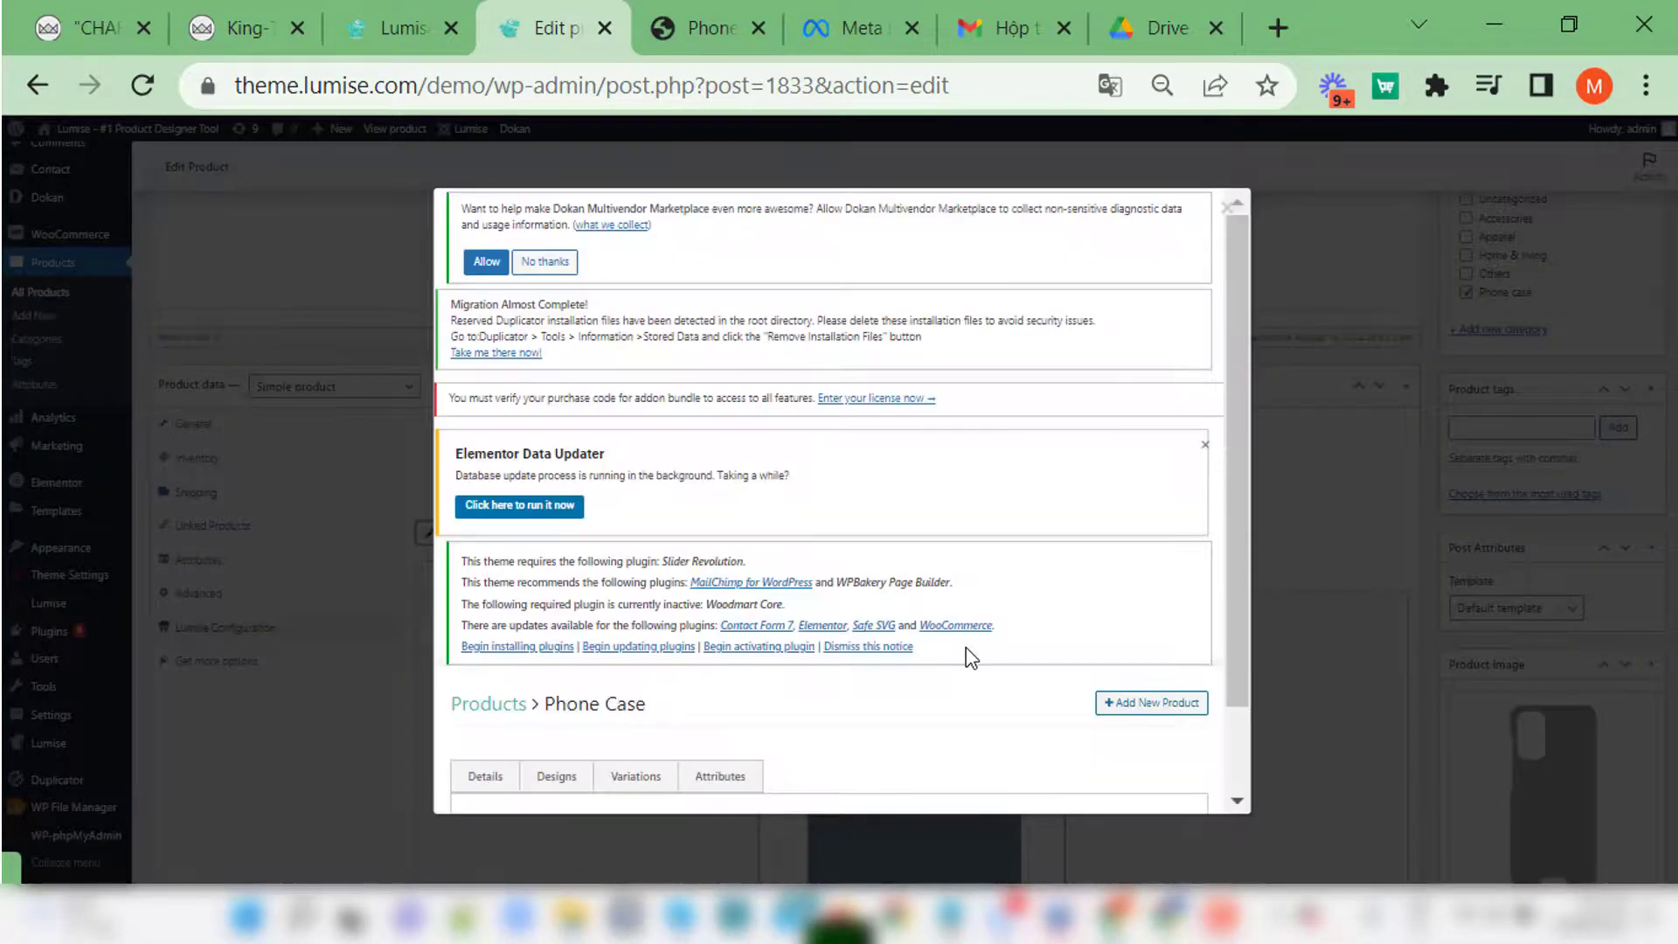
scroll(966, 659, down, 10)
click(859, 603)
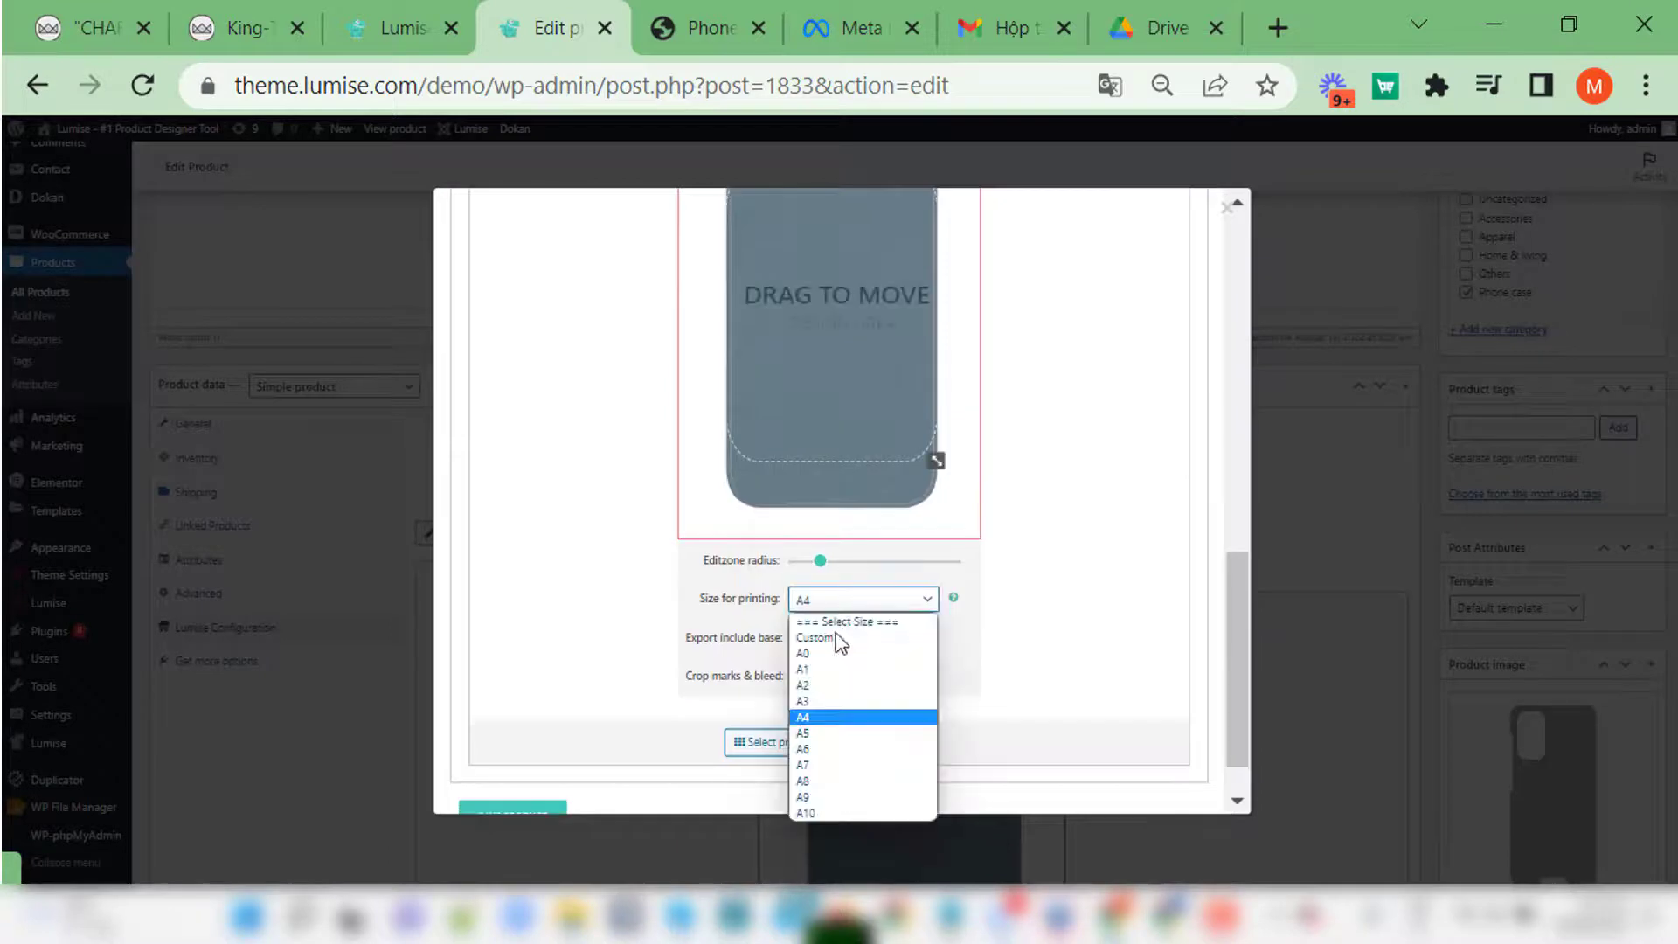
click(844, 639)
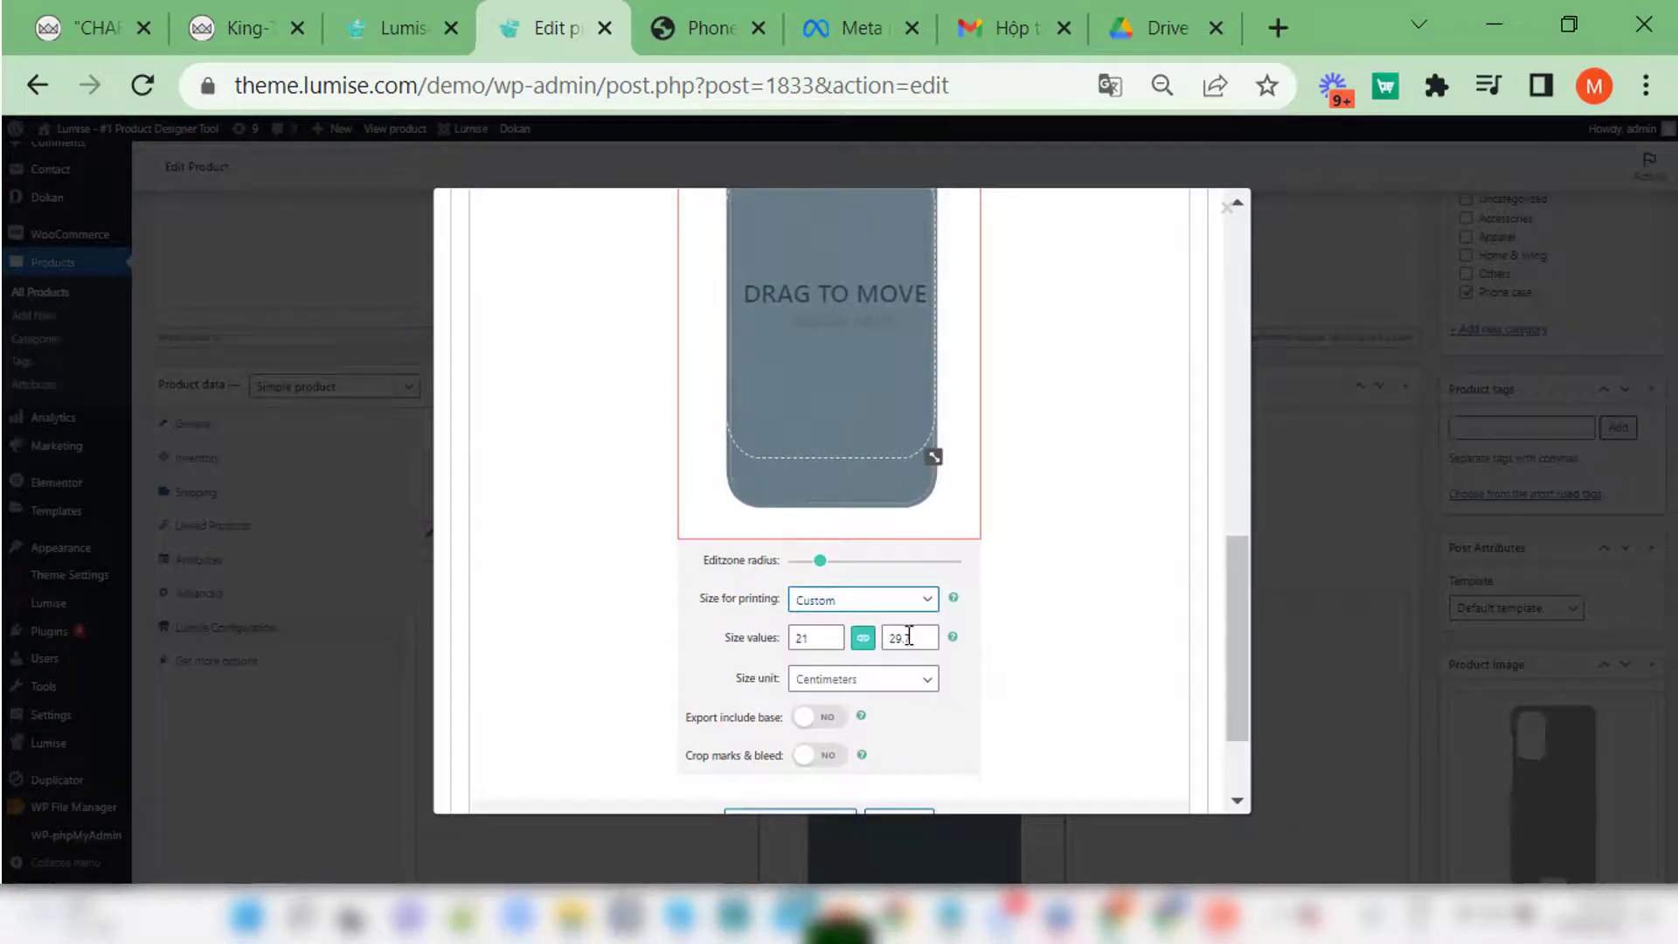
scroll(776, 682, down, 3)
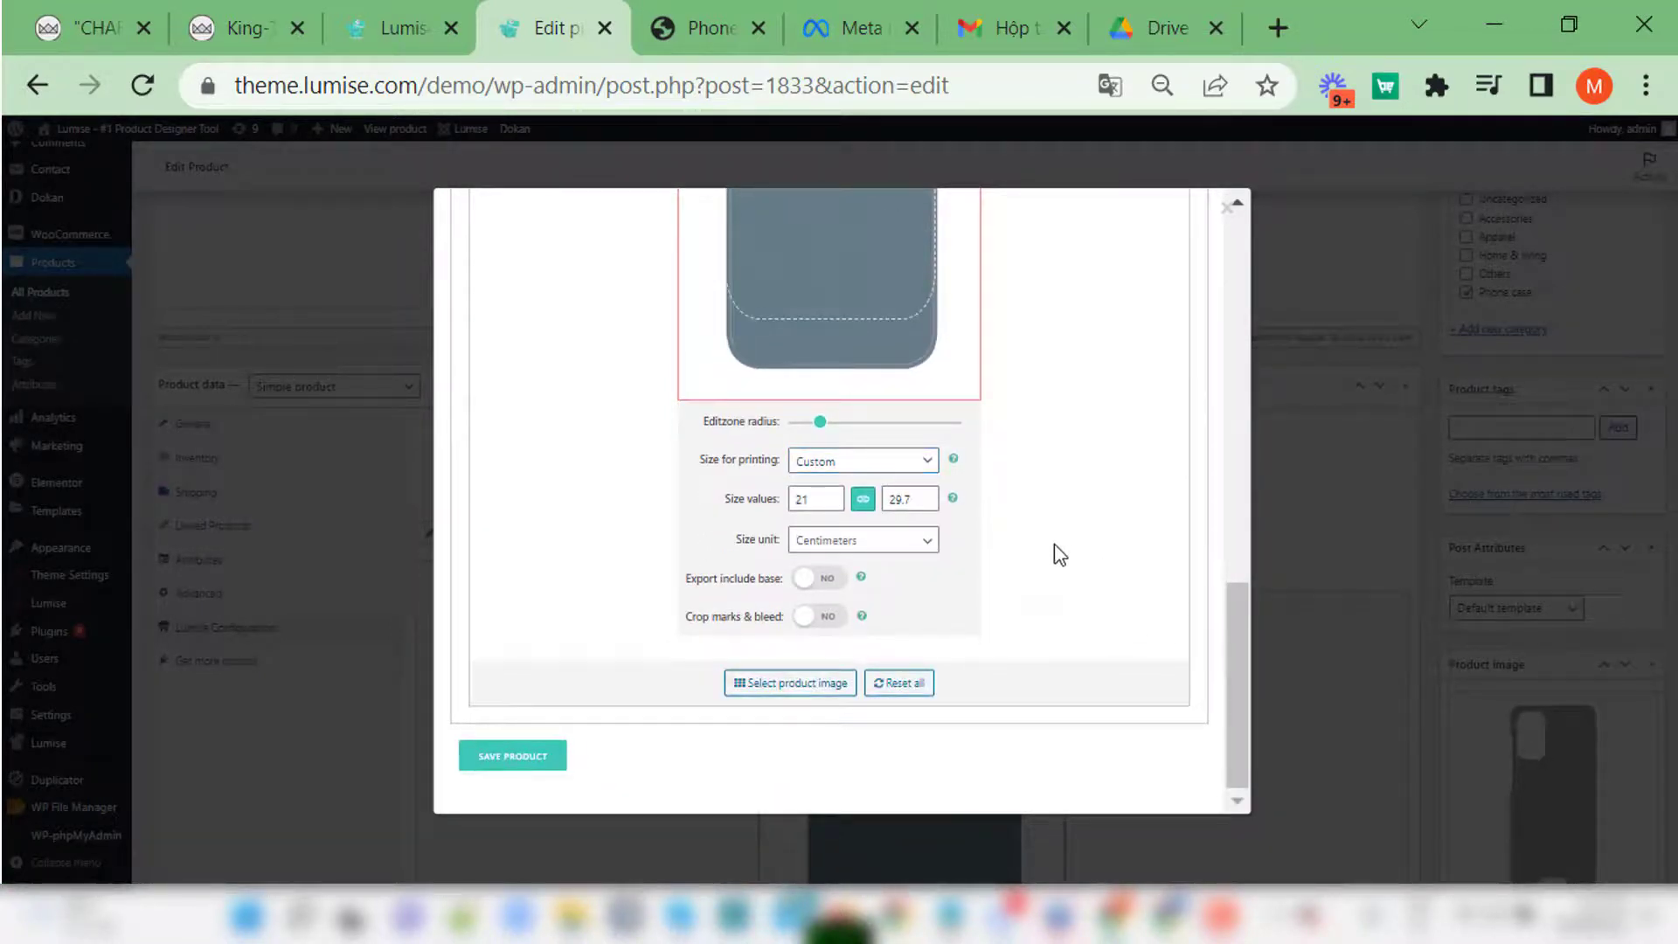
click(490, 755)
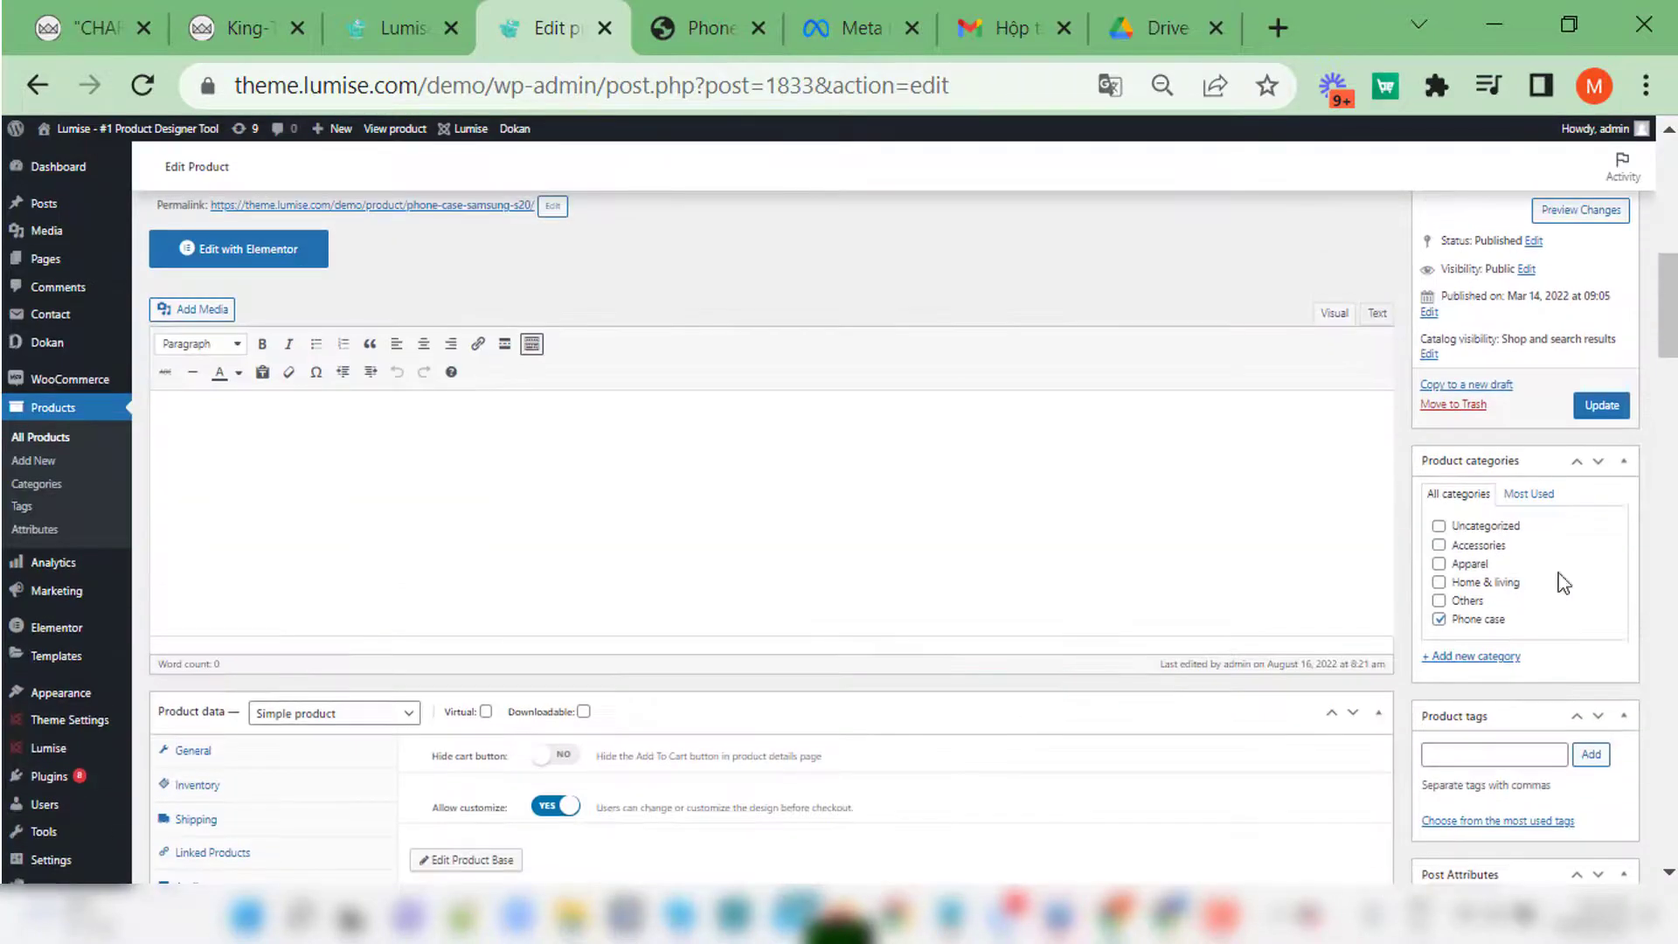
key(ctrl+Tab)
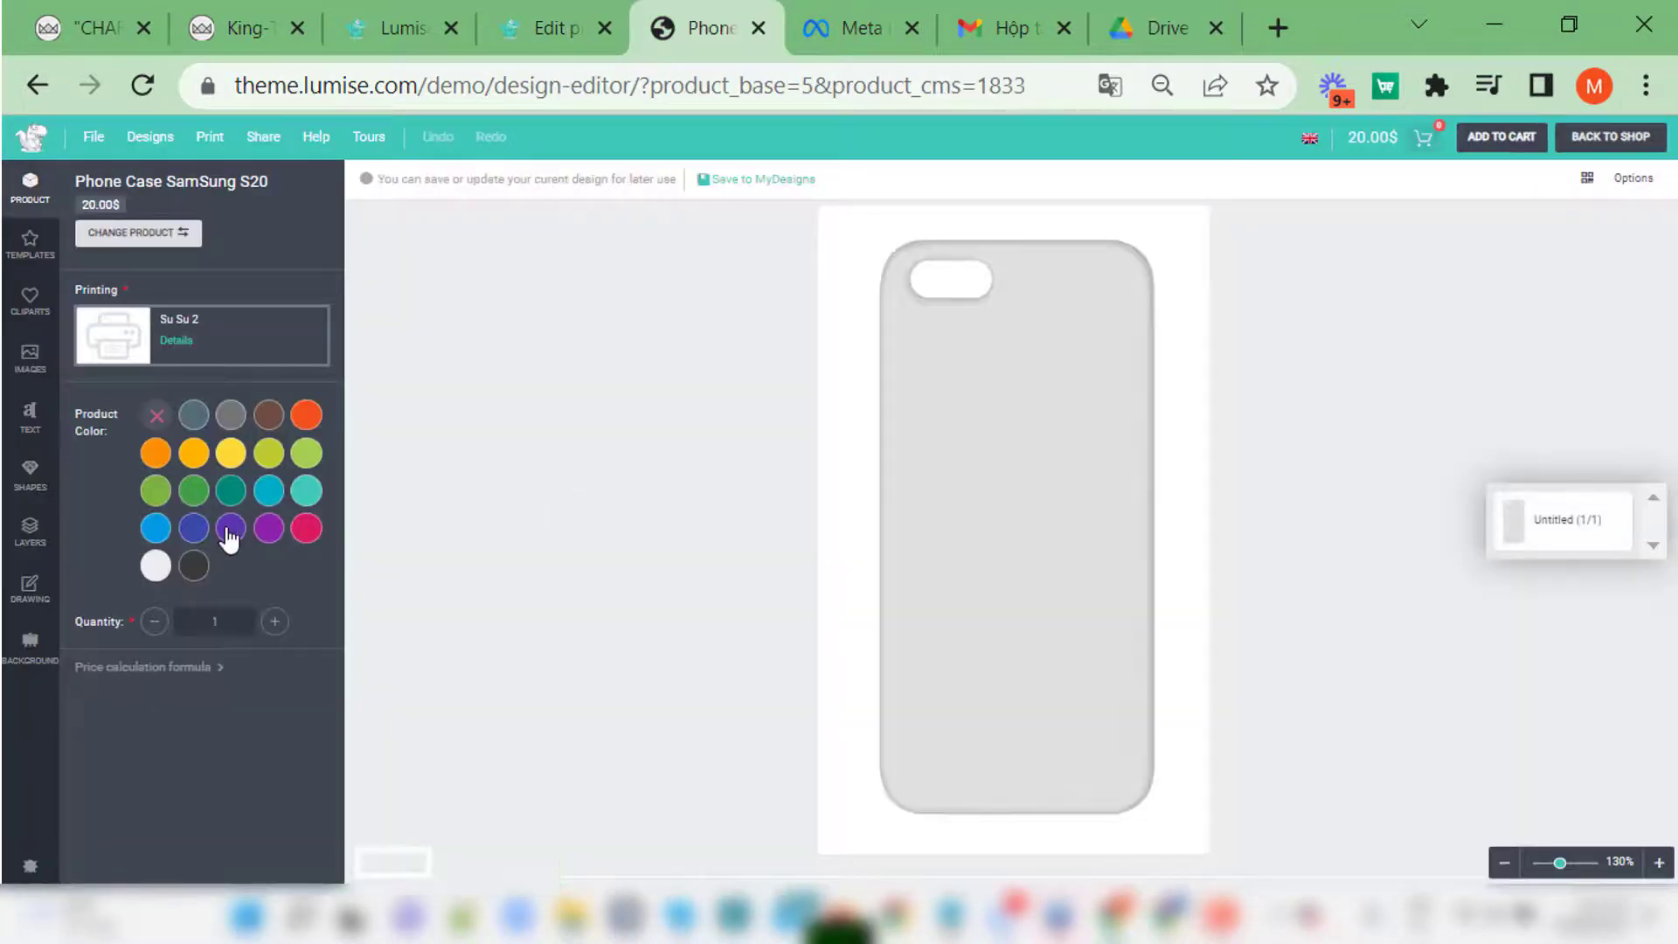
Step: Make the phone case purple and add the cat clipart
click(227, 530)
click(24, 304)
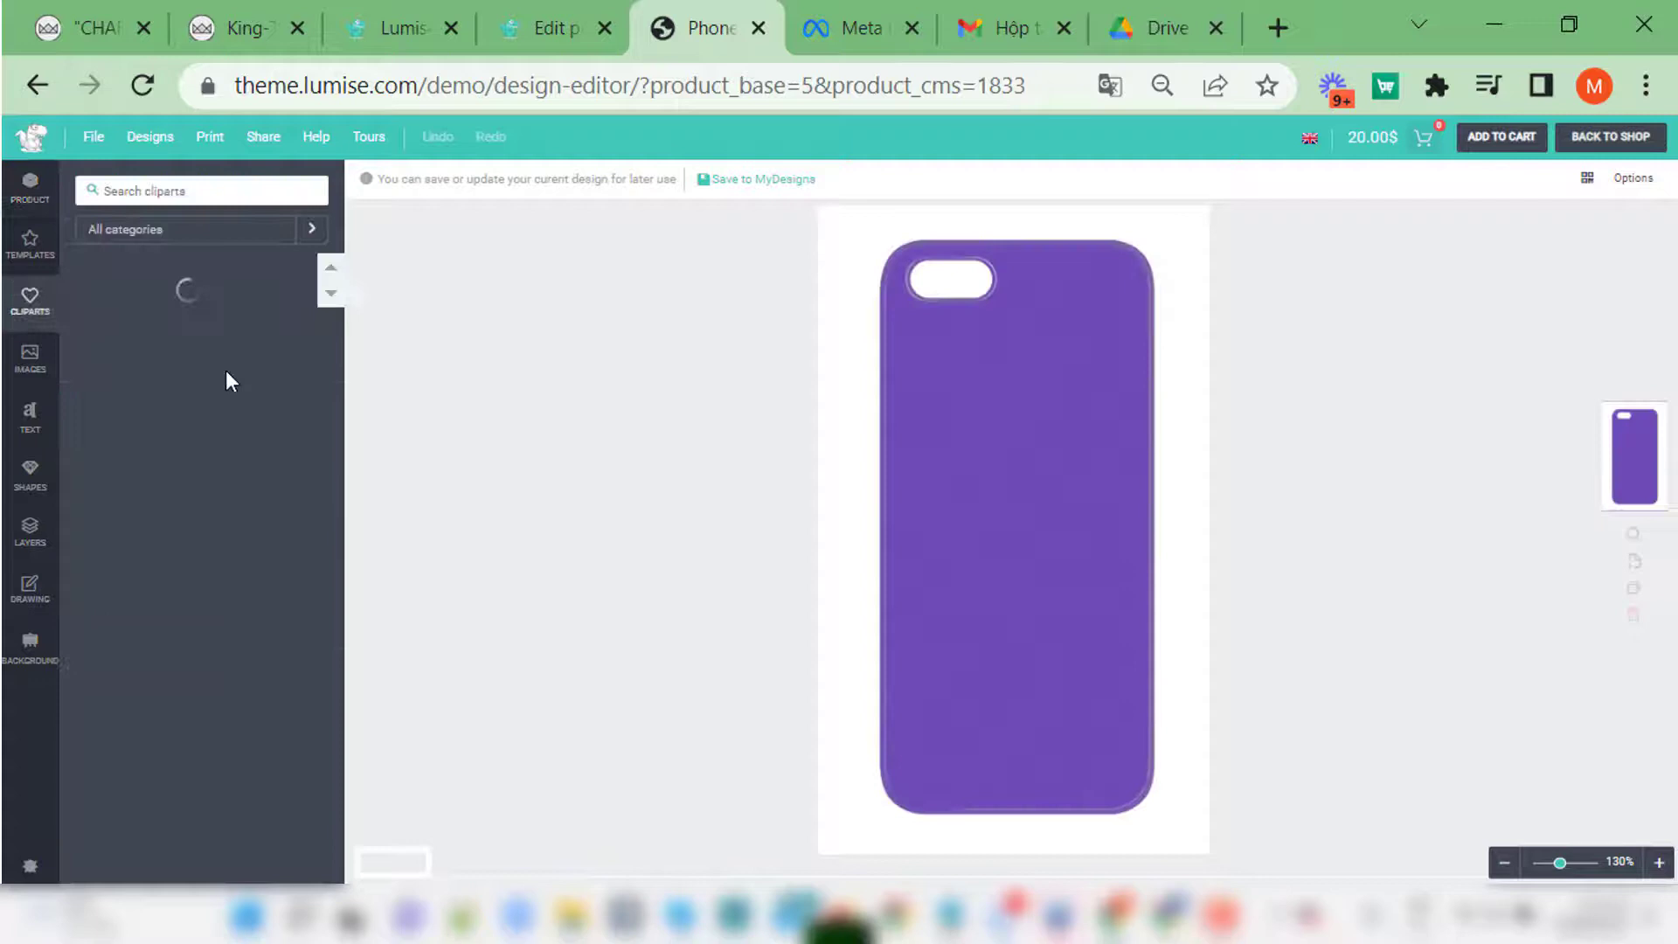
click(274, 402)
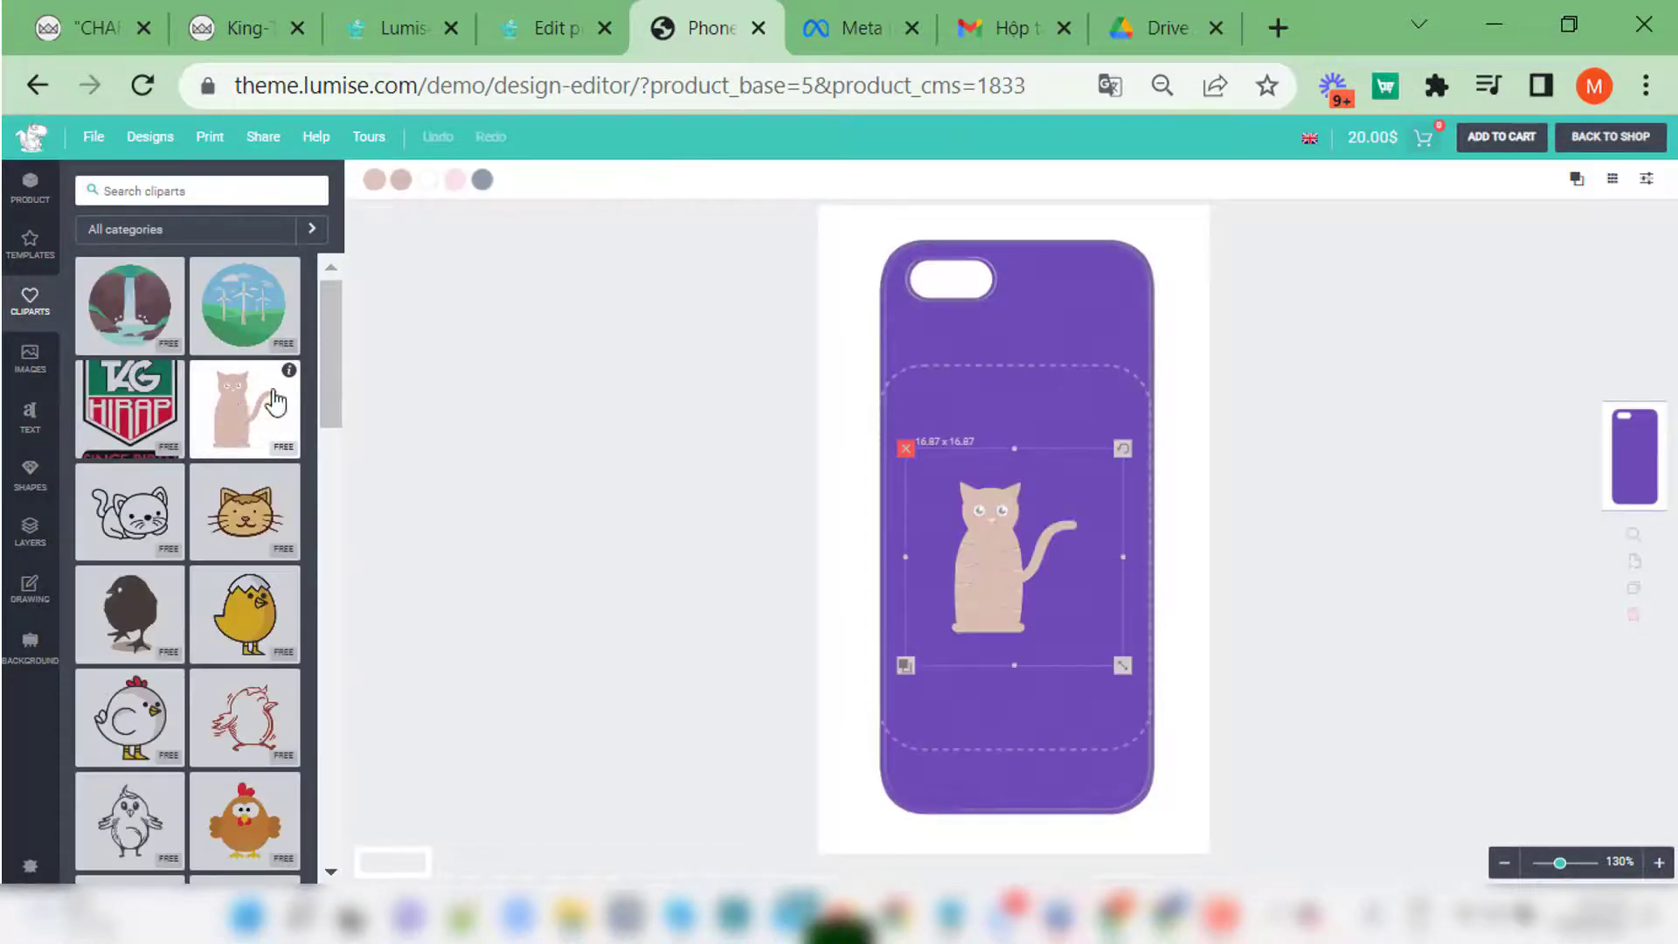
click(1311, 580)
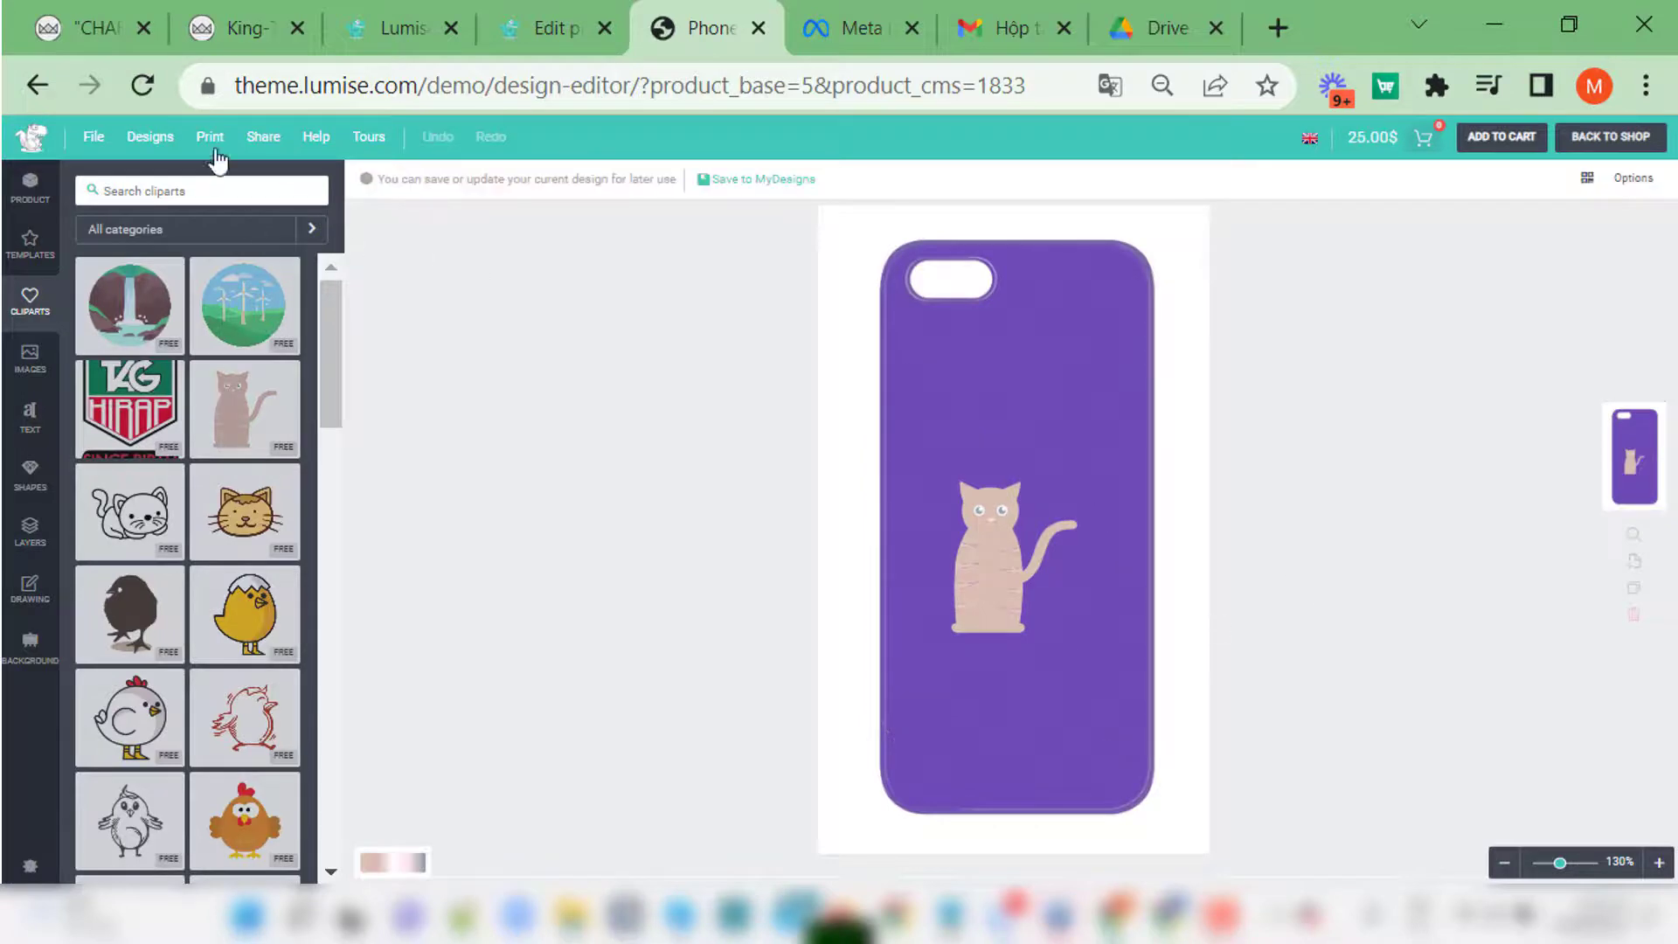
click(150, 136)
click(651, 186)
Step: Confirm the 21 × 29.7 cm print size, check Su Su 2's A4 price of 5.00$, and delete the cat clipart
click(209, 136)
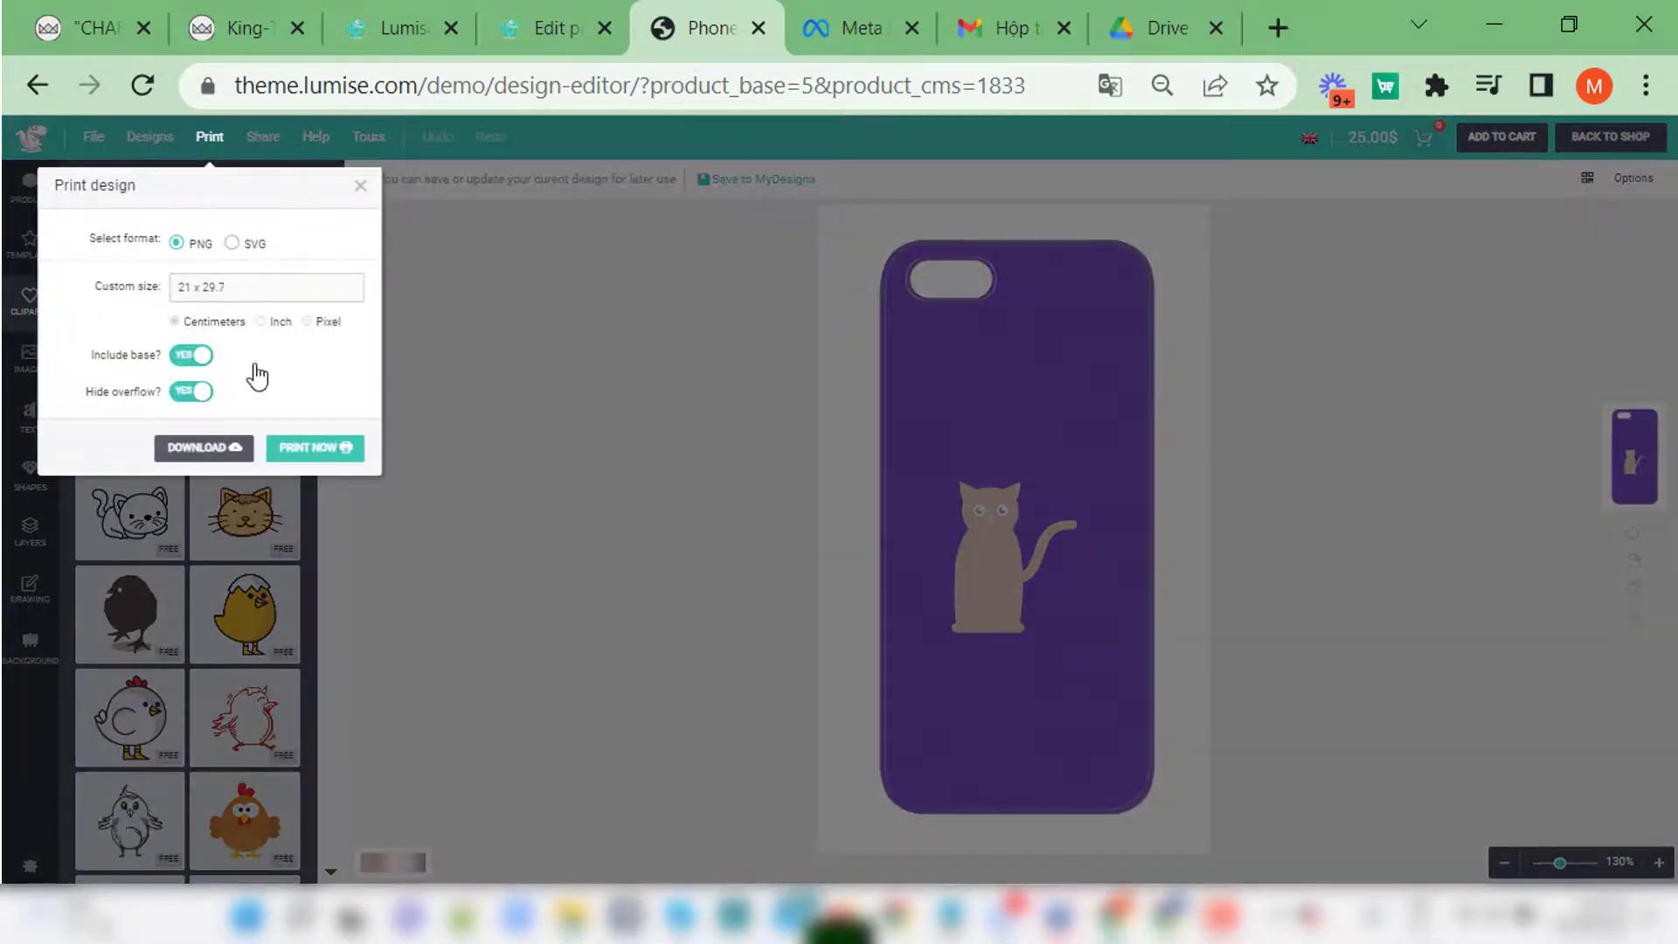
click(357, 189)
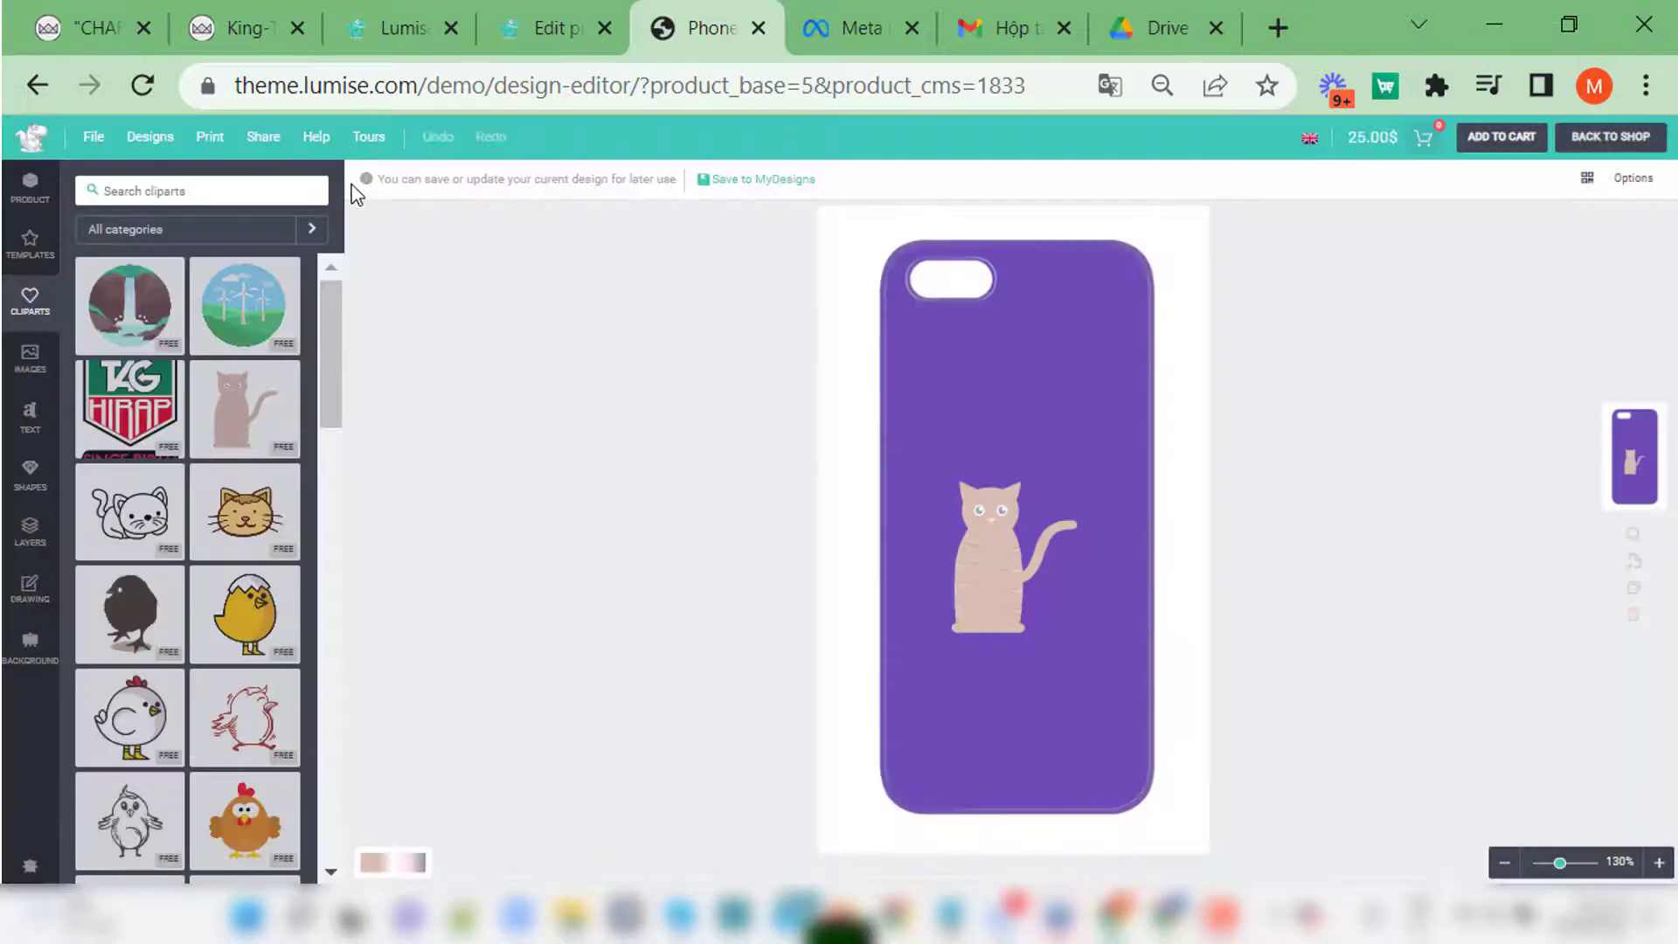
click(26, 199)
click(155, 664)
click(697, 528)
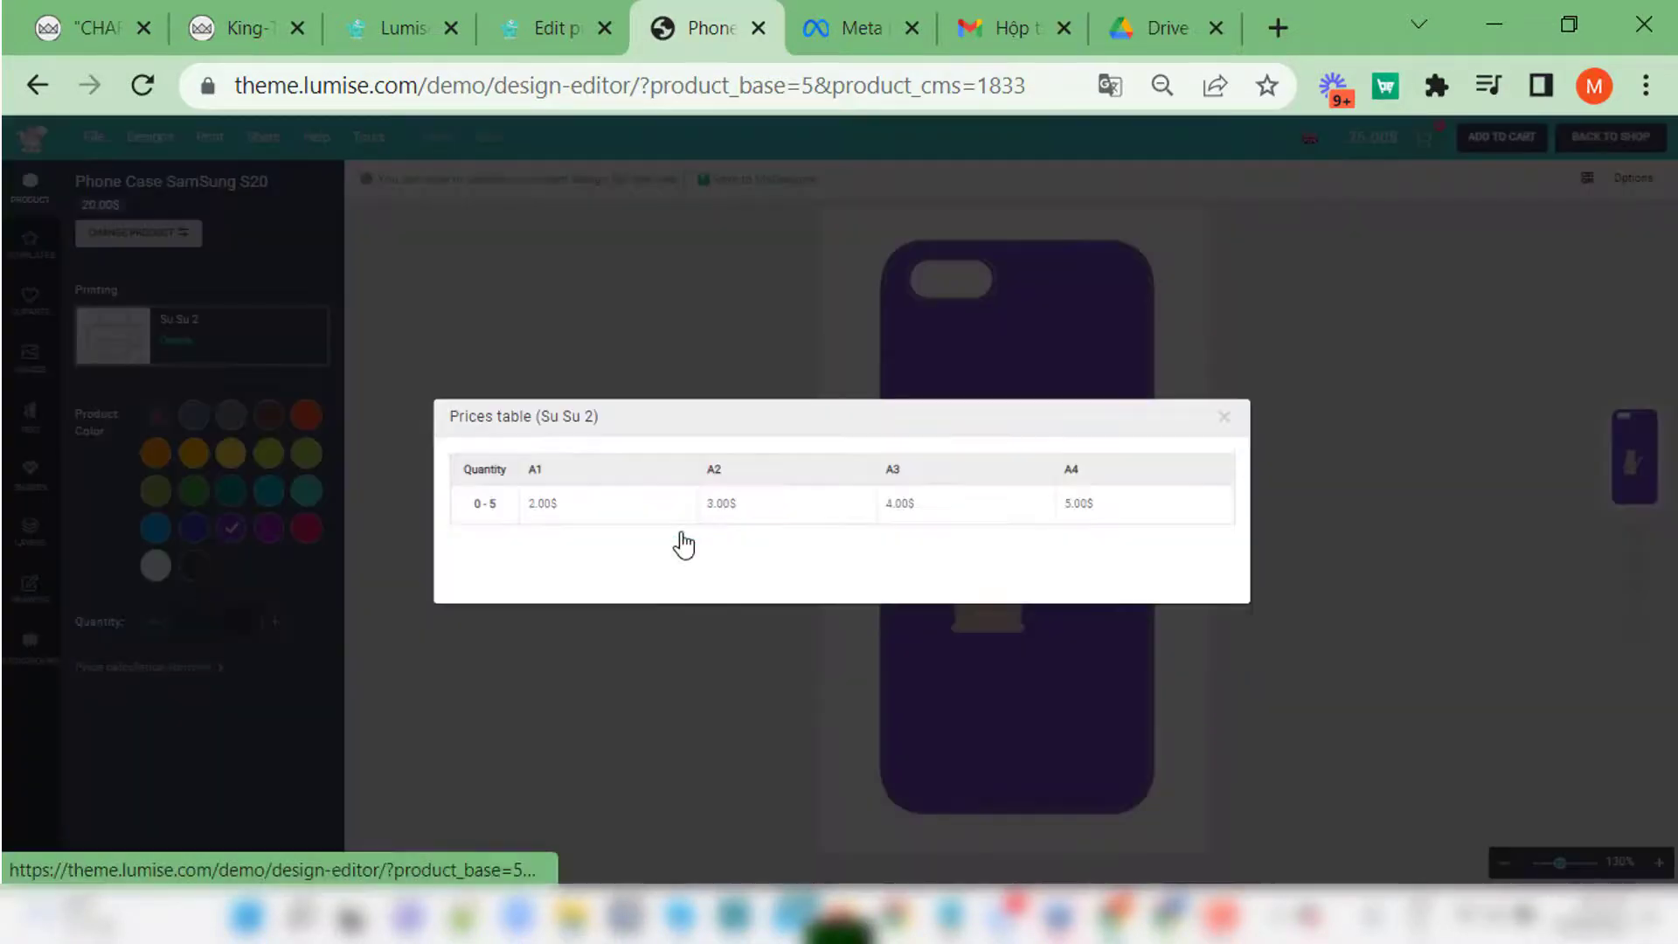
drag(1104, 505, 1057, 507)
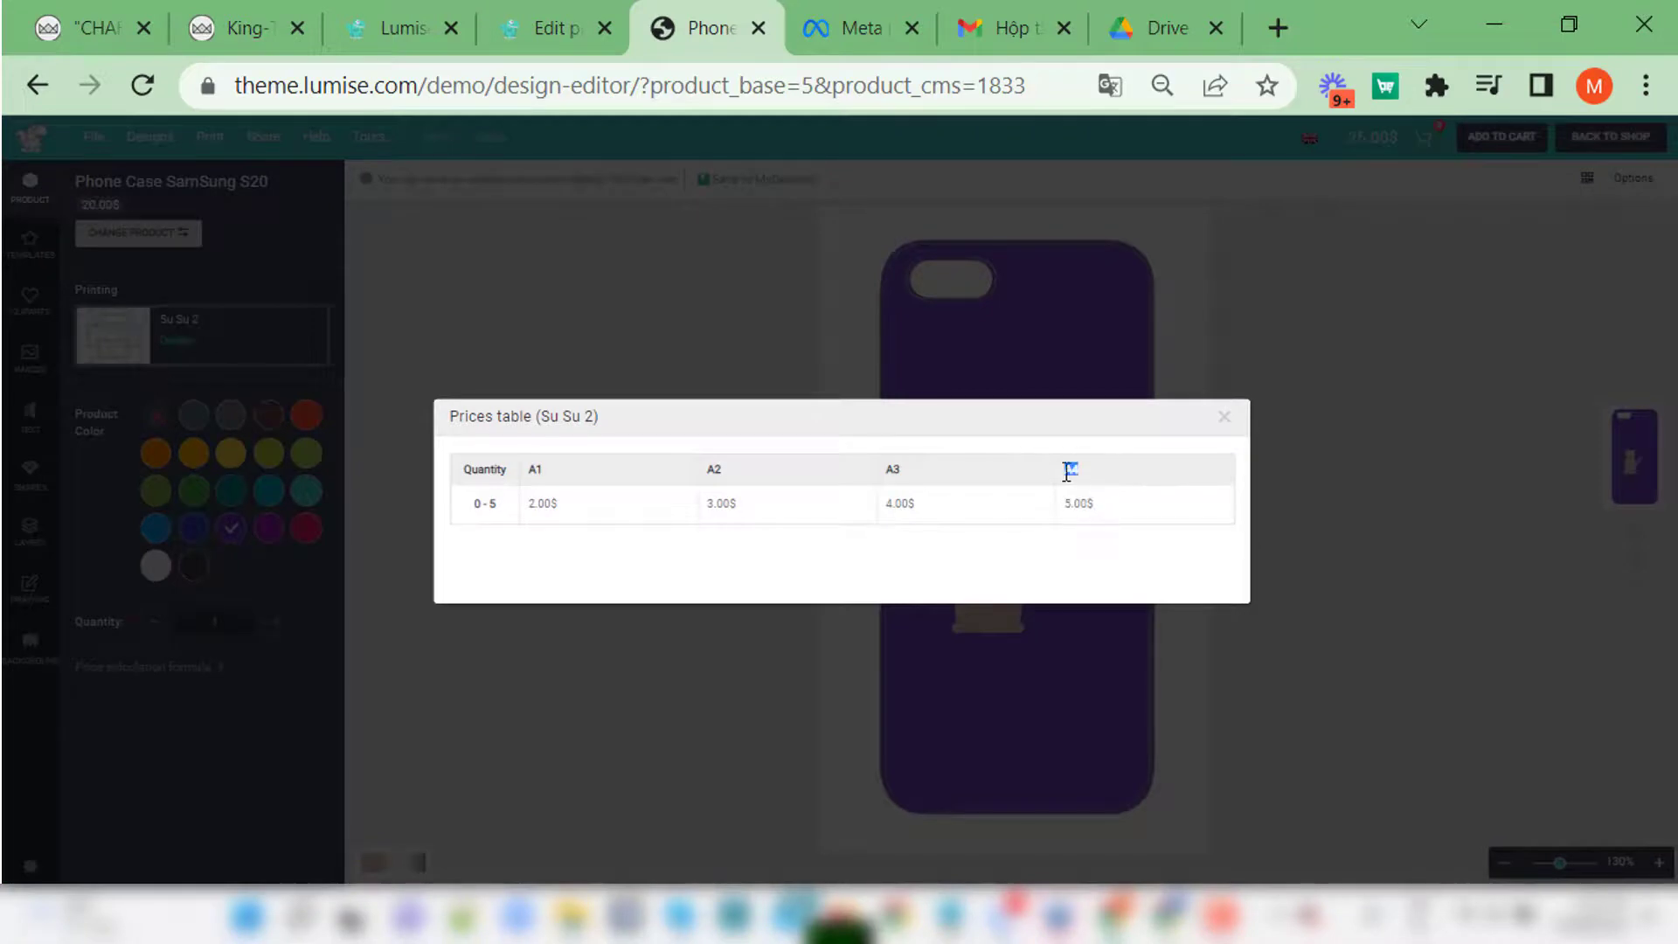
click(1225, 418)
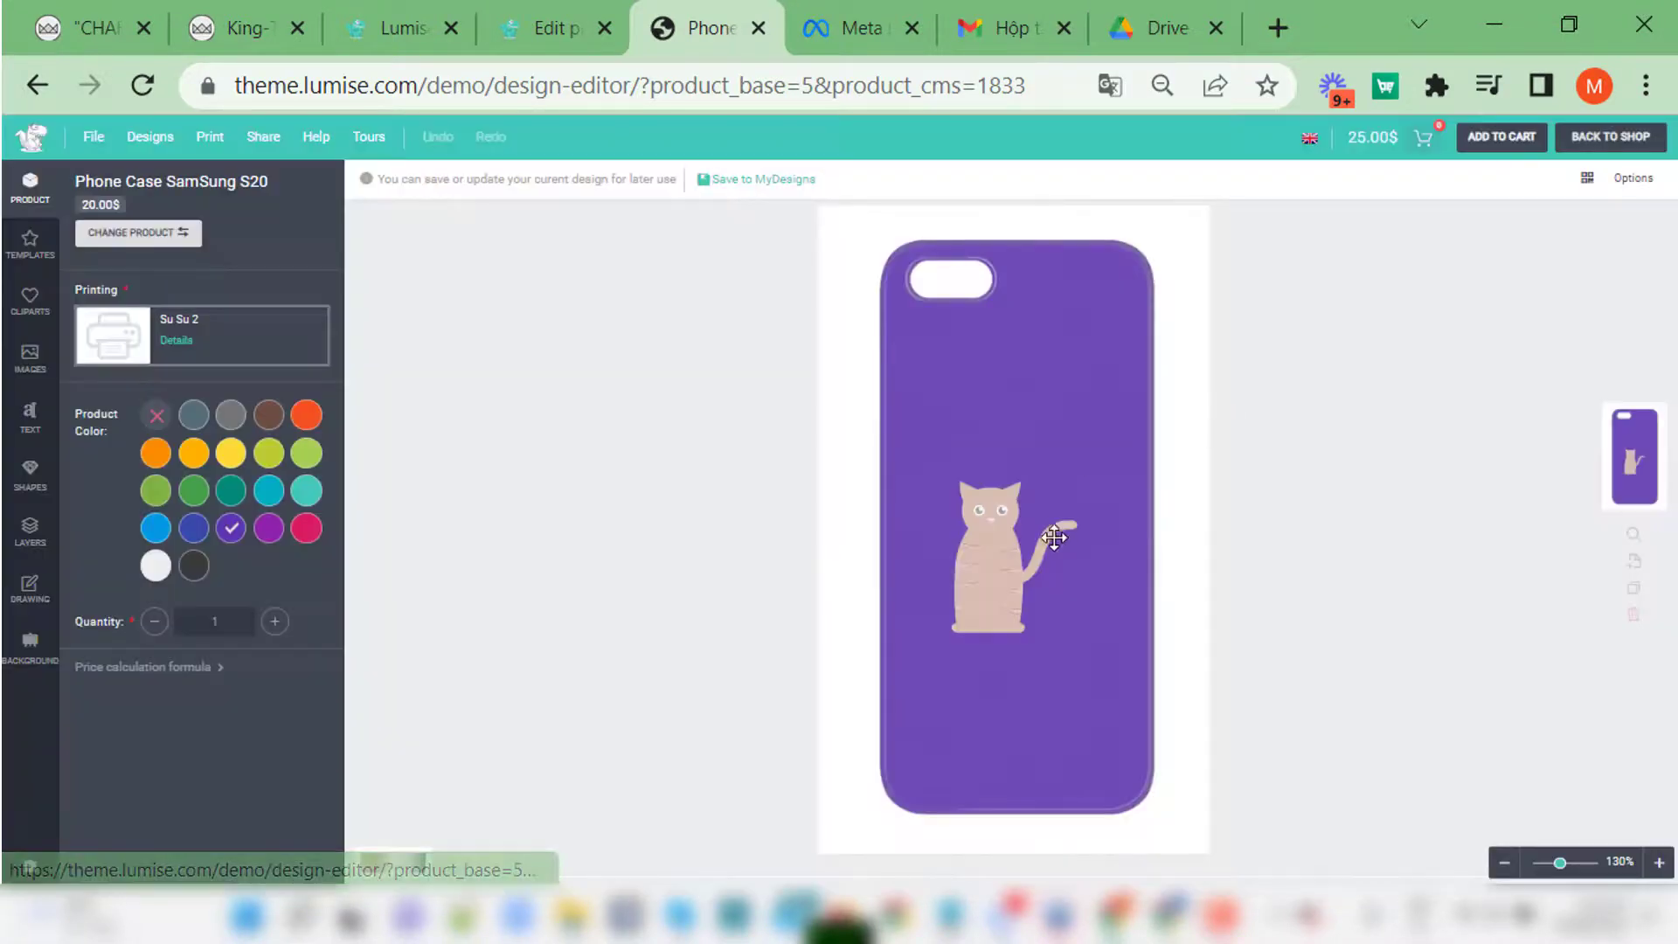
click(1016, 553)
click(906, 452)
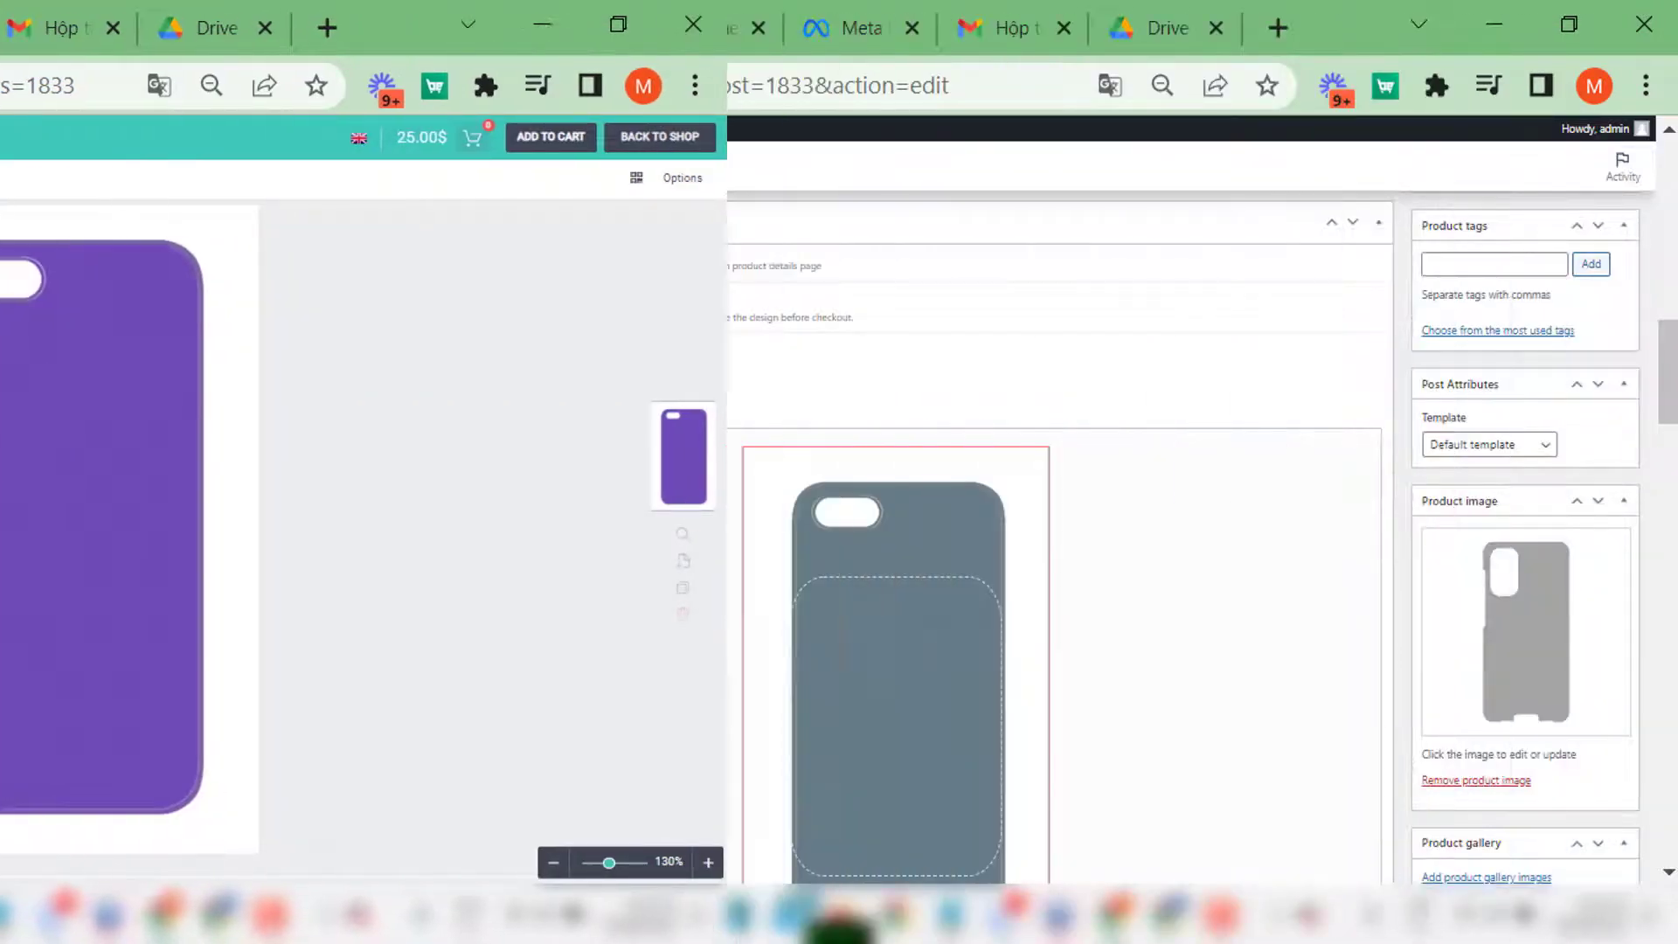
Step: Change the product base's printing size to A2 and save the product base
scroll(819, 573, up, 2)
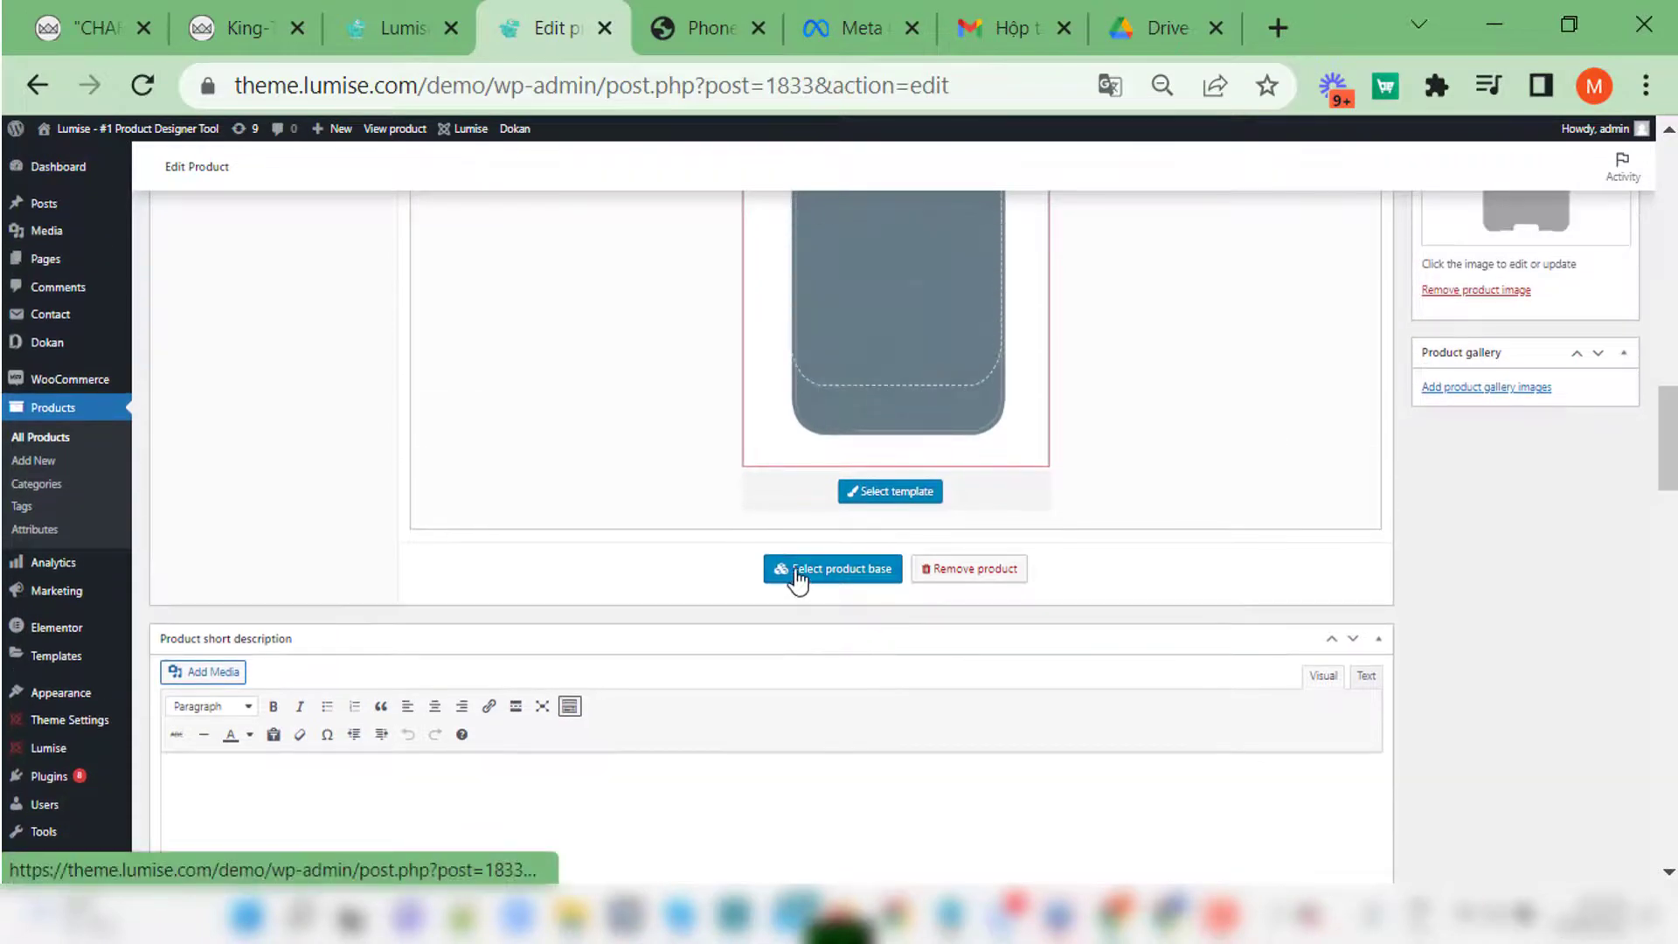
scroll(791, 574, up, 4)
click(476, 213)
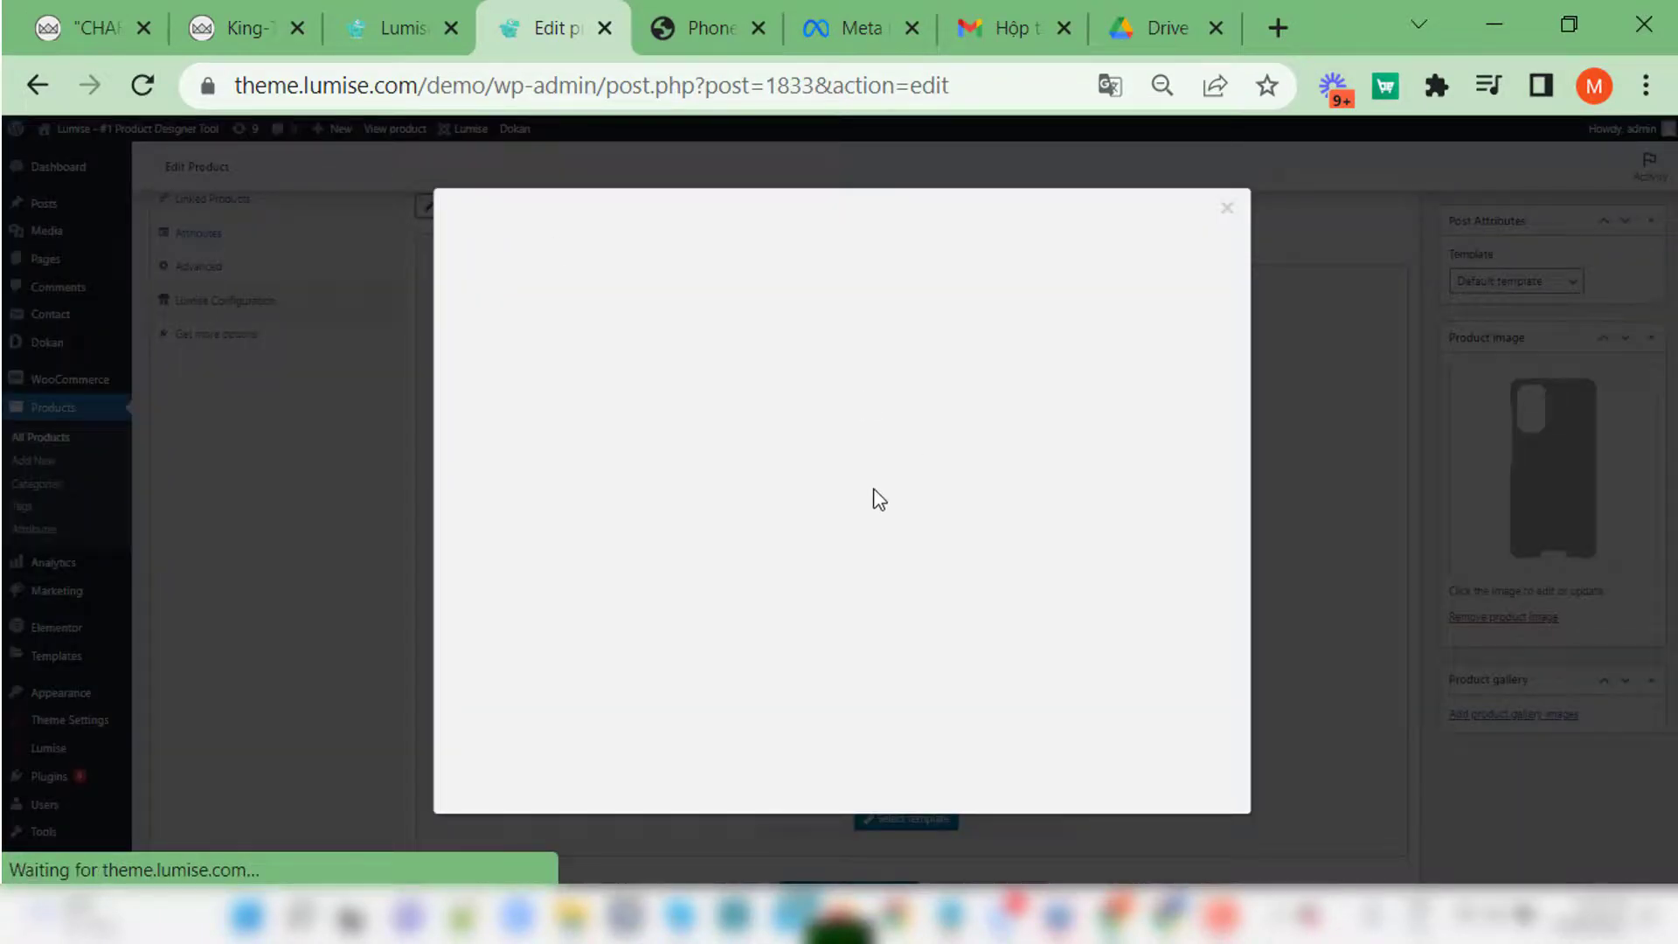
scroll(827, 671, down, 8)
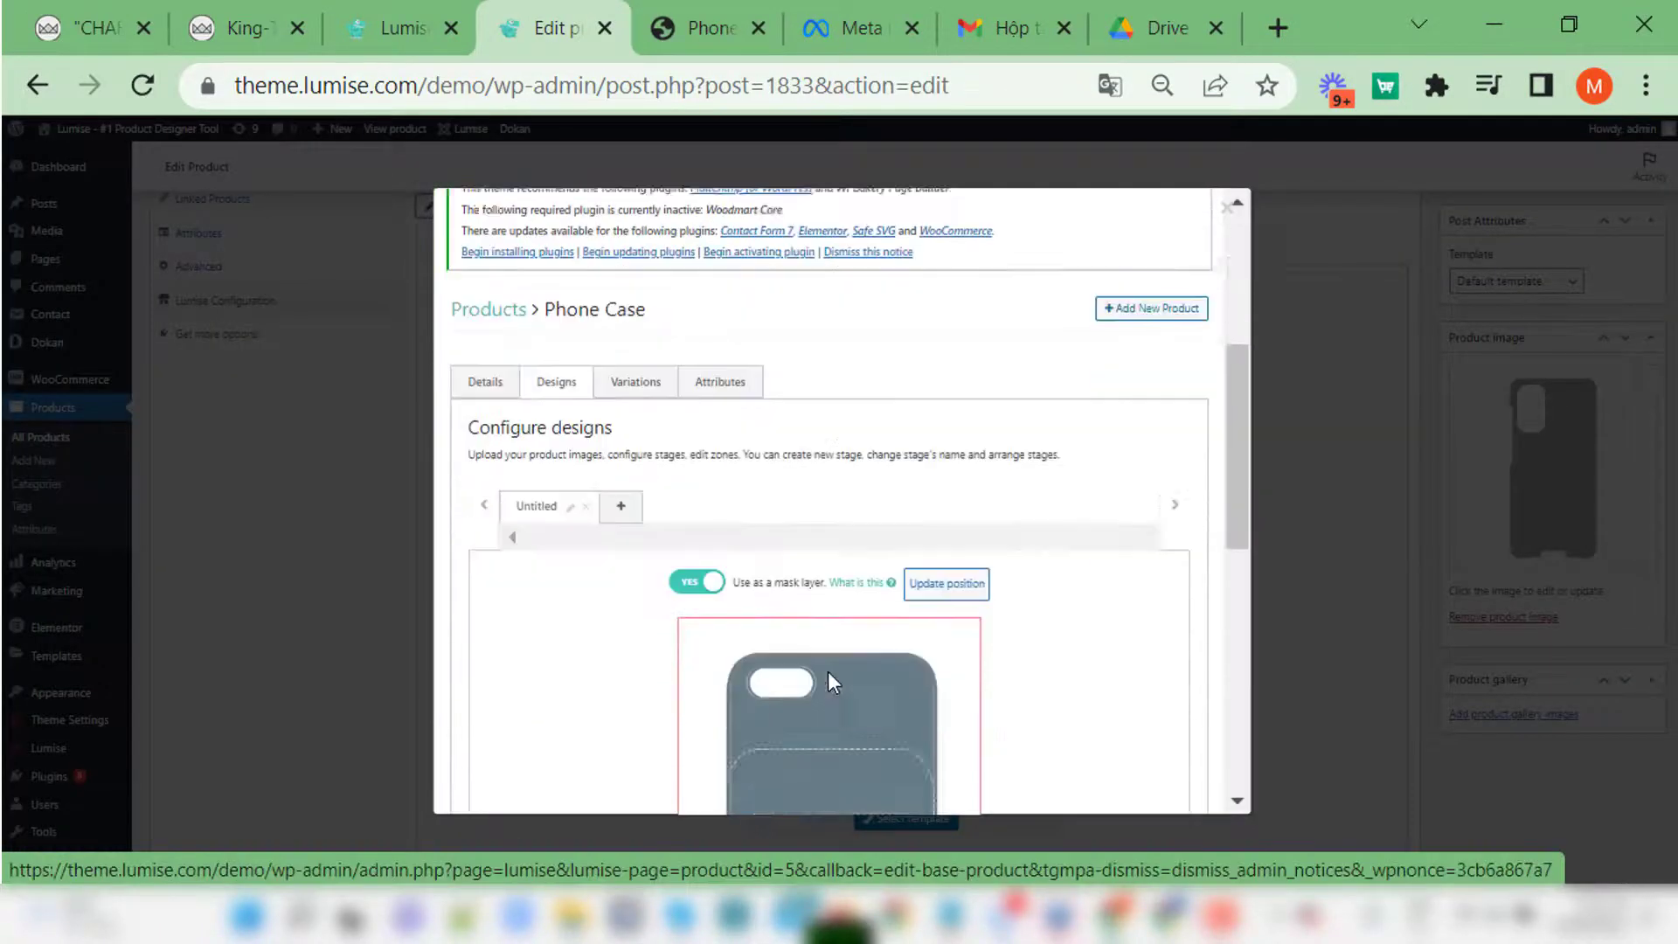
scroll(831, 670, down, 2)
click(835, 600)
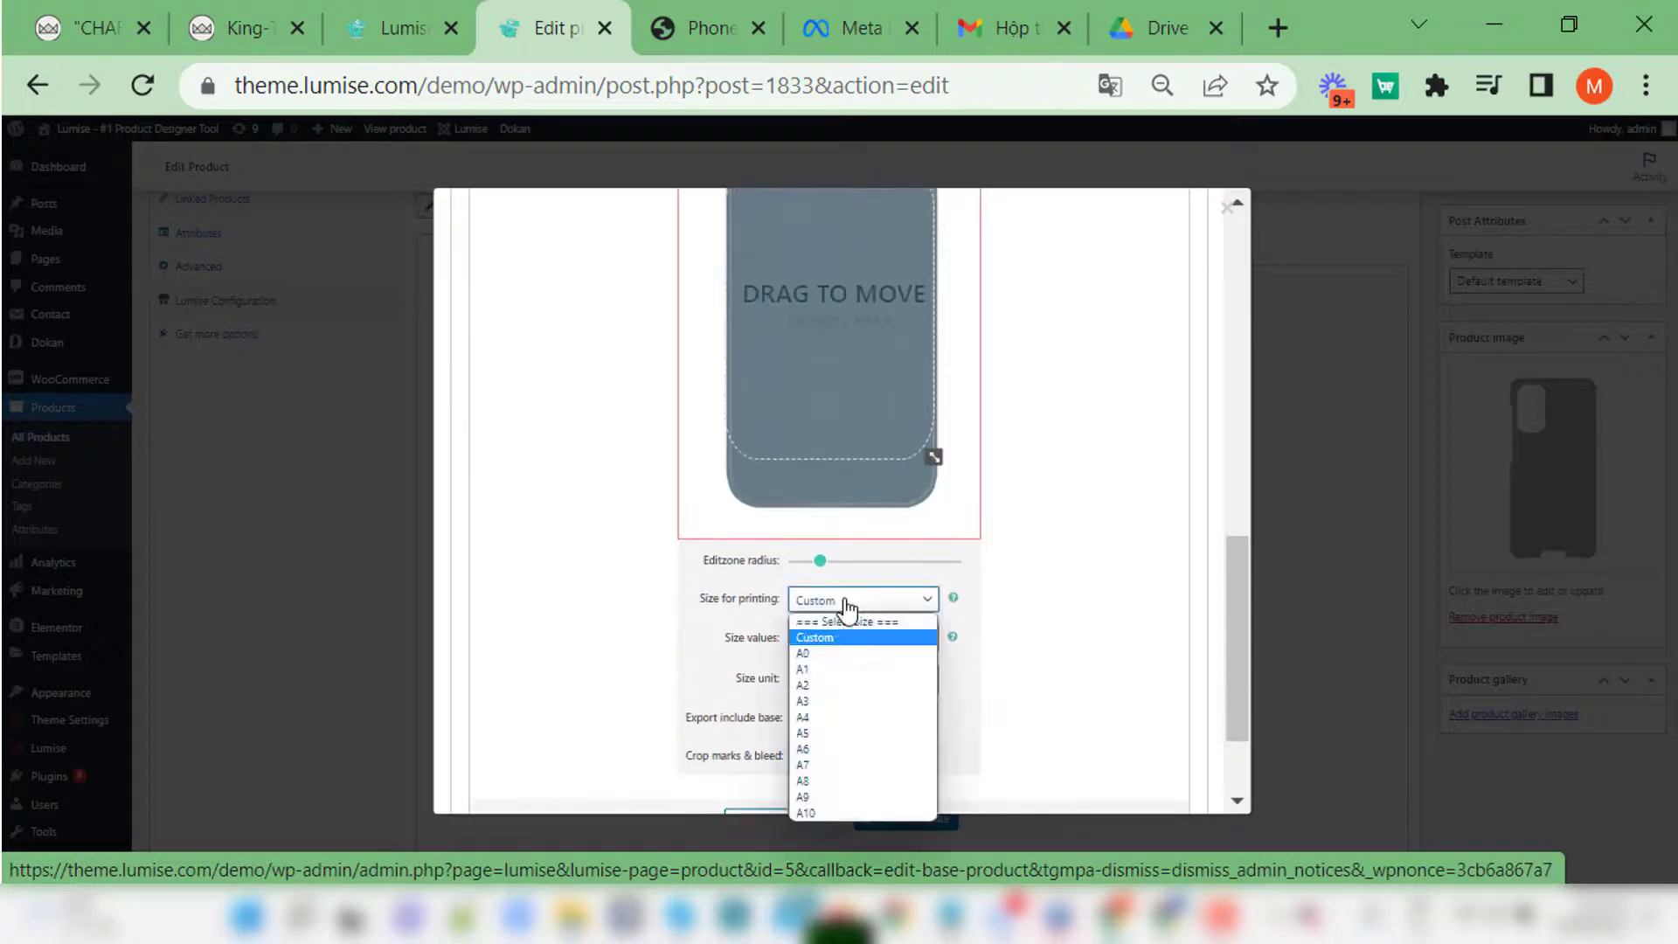
click(837, 685)
scroll(743, 681, down, 1)
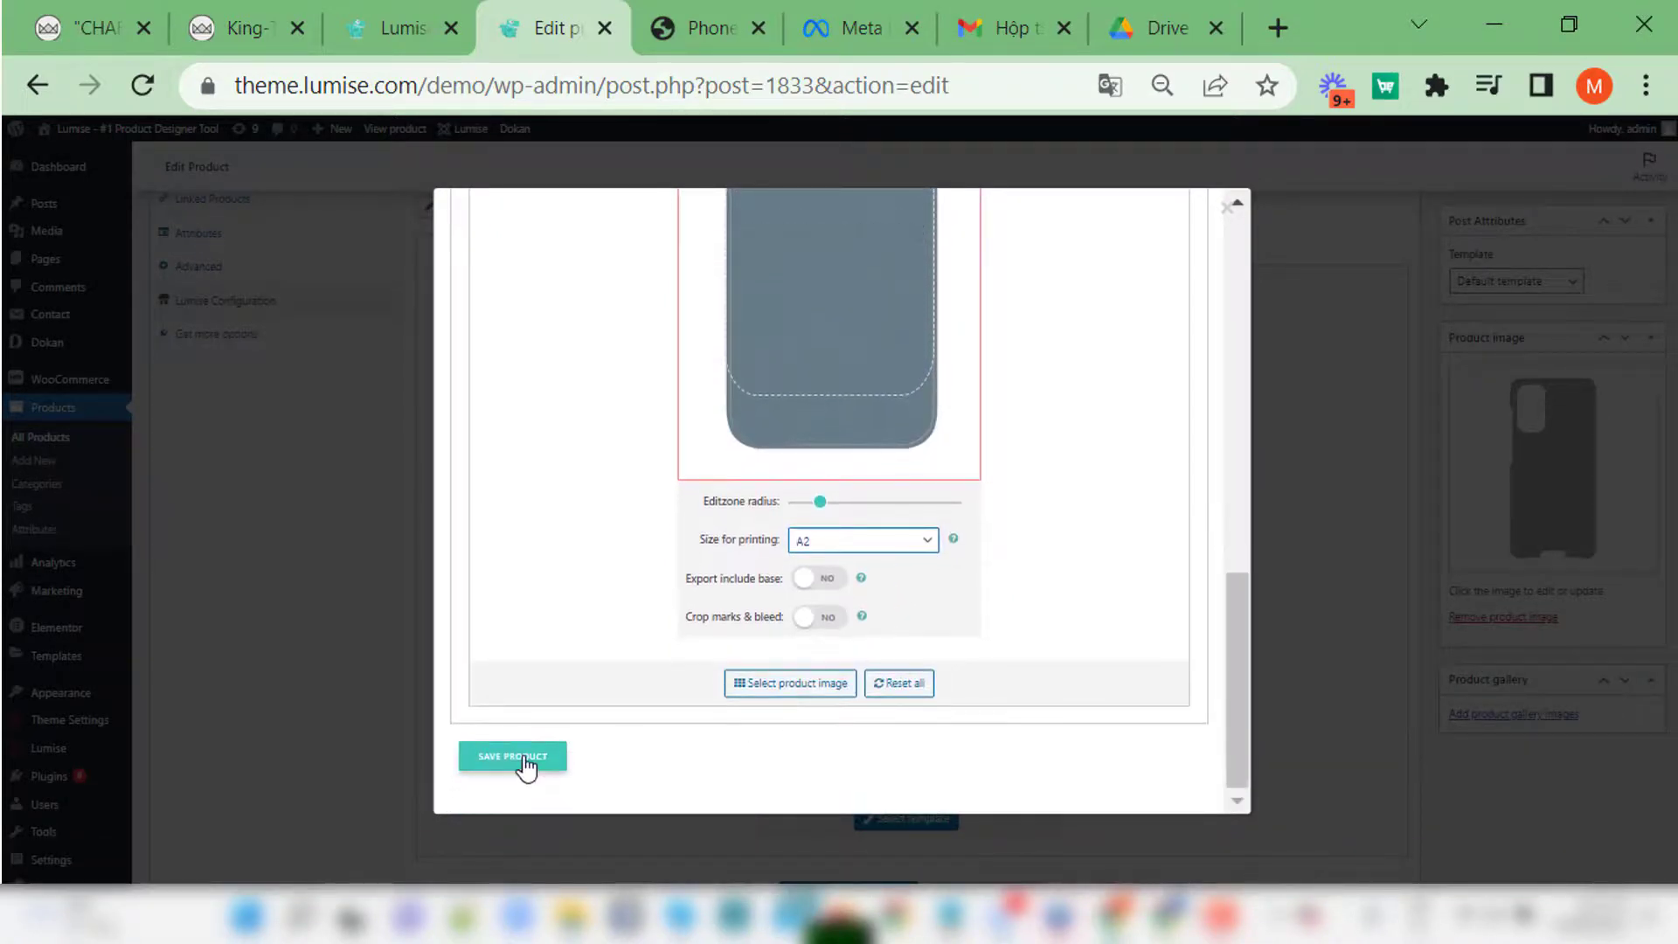
click(429, 776)
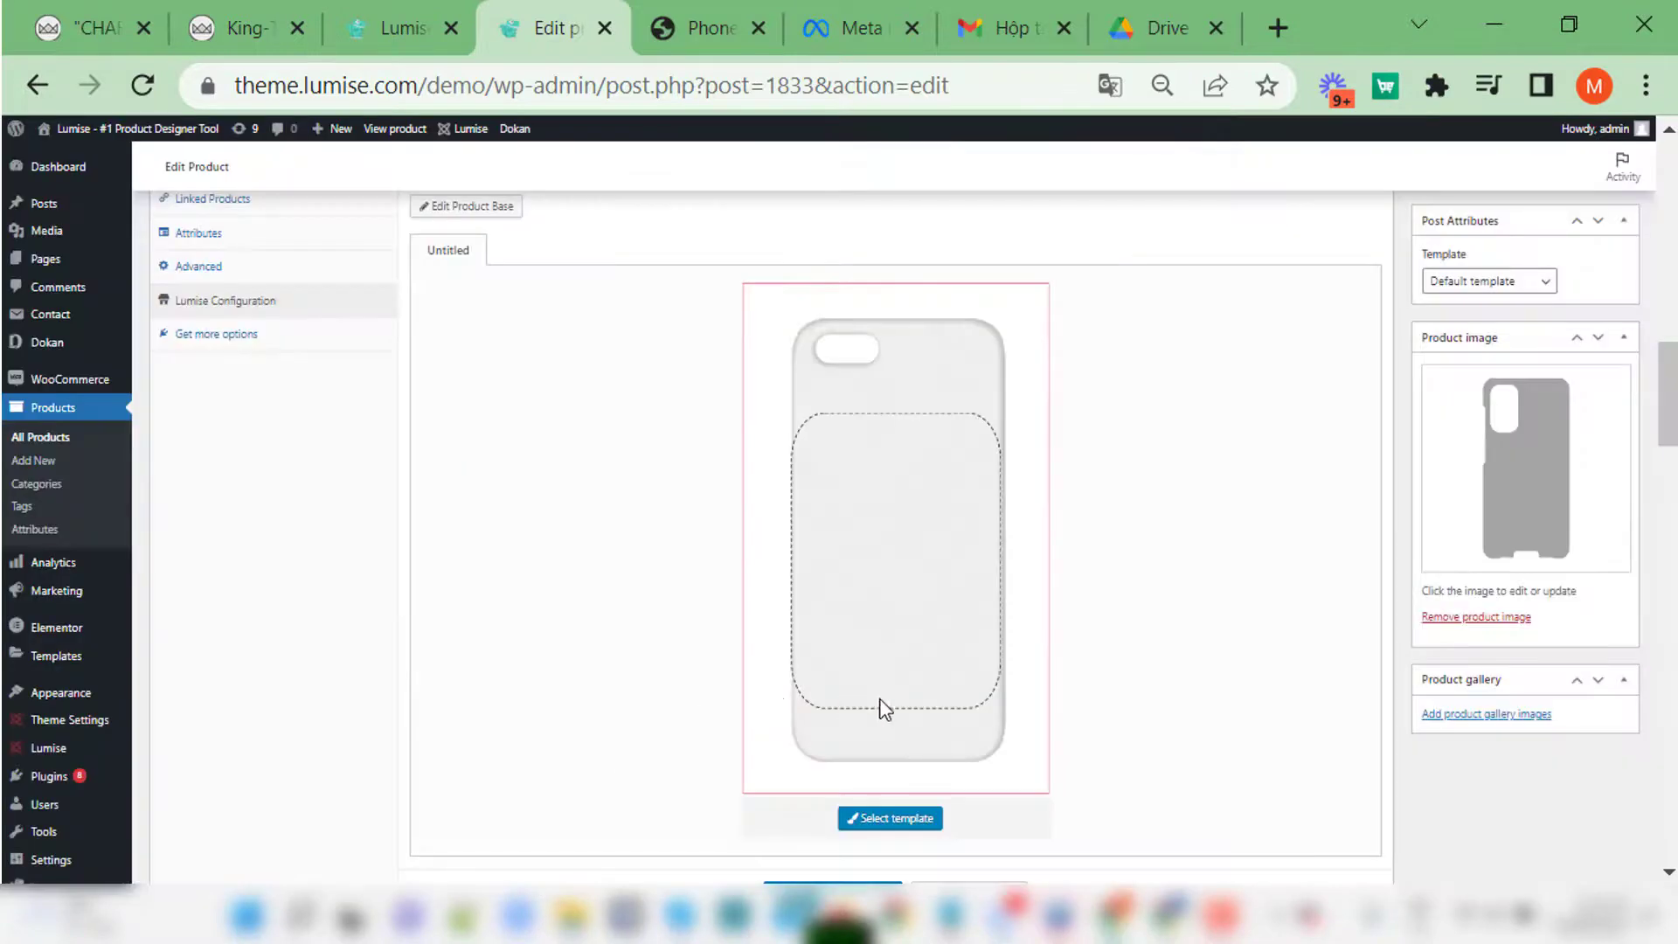
Step: Update the Phone Case product in WordPress
scroll(1189, 652, up, 10)
click(1575, 569)
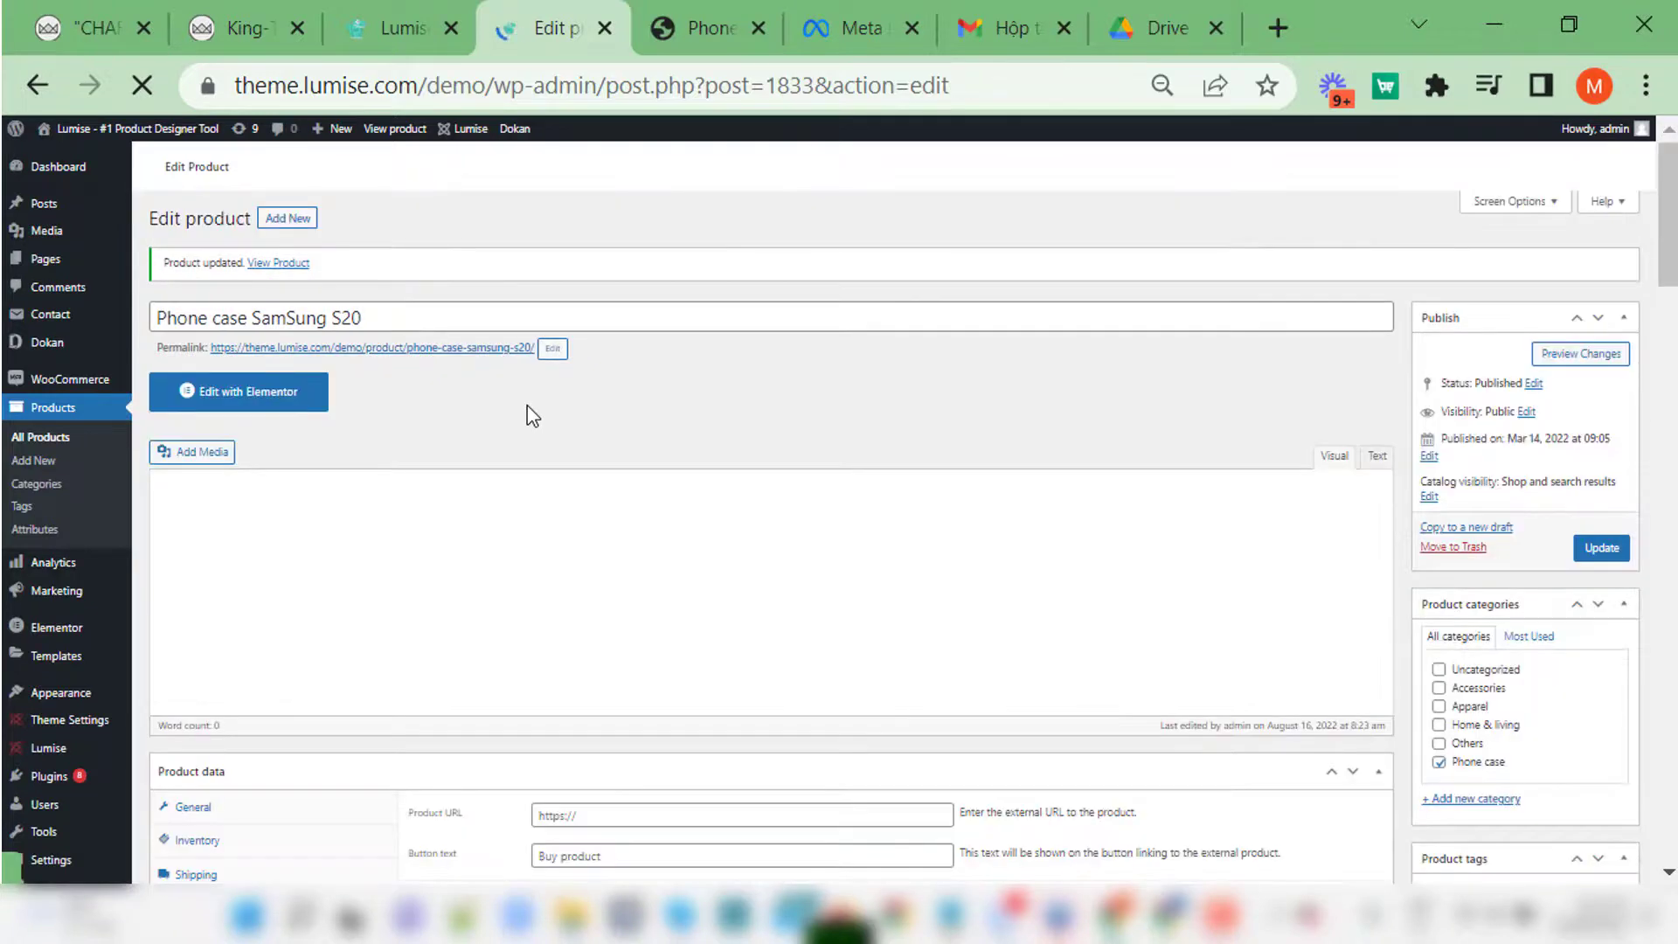
key(ctrl+Tab)
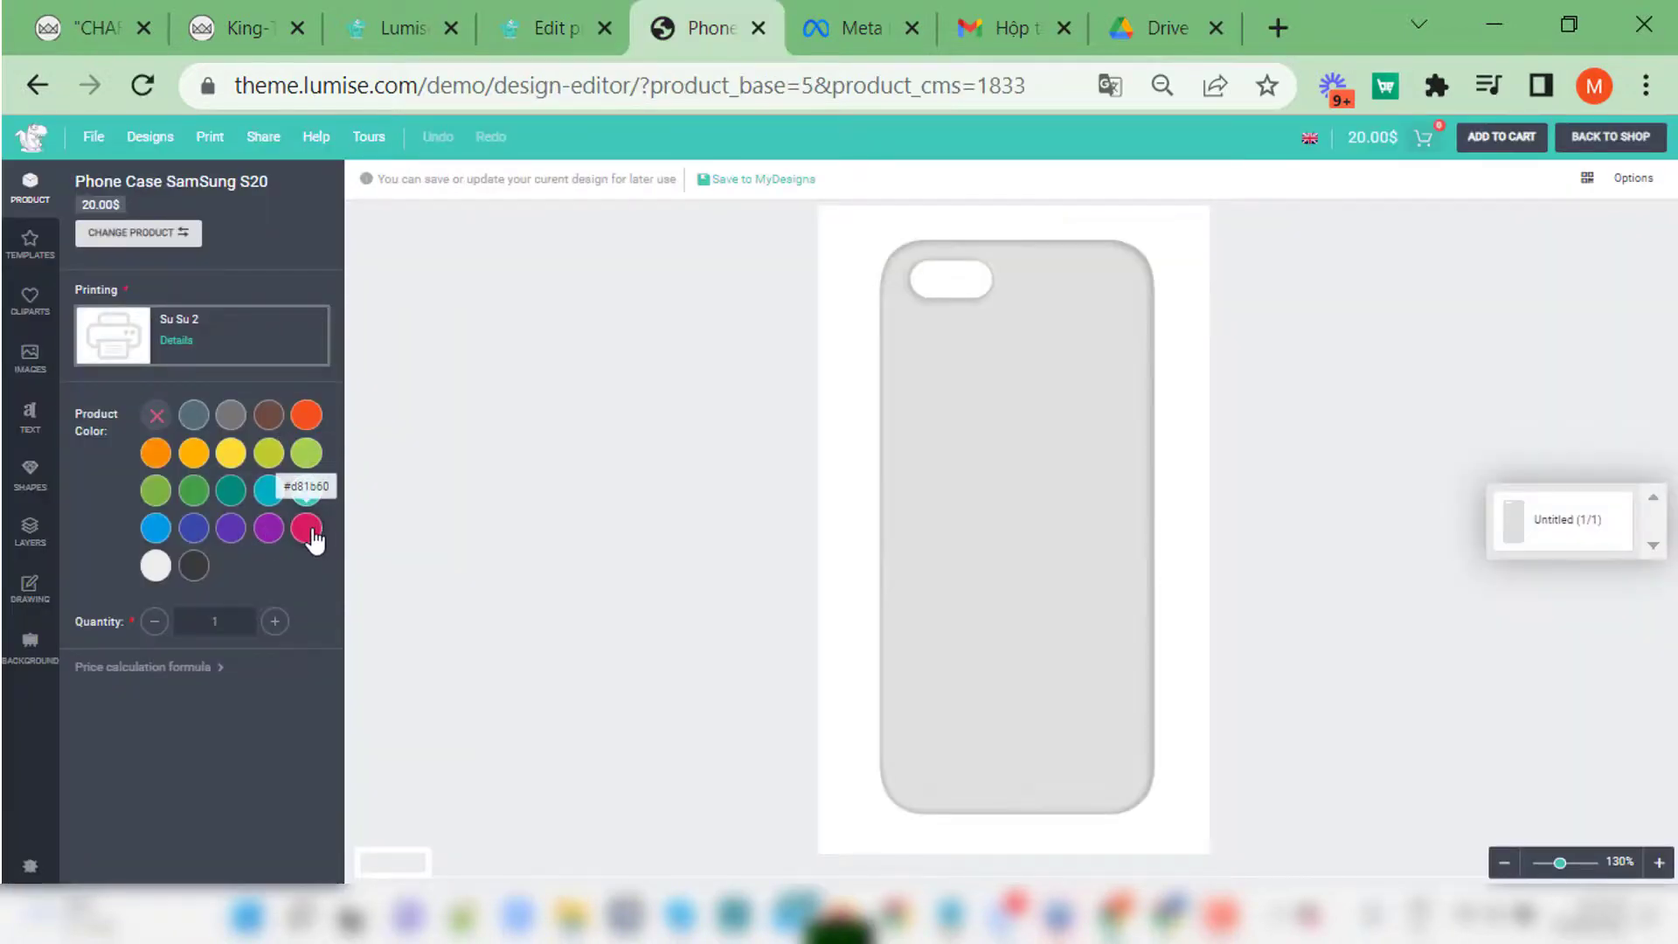
Step: Turn the case pink, apply the RUN template, and check the print settings show A2 paper
click(306, 527)
click(19, 254)
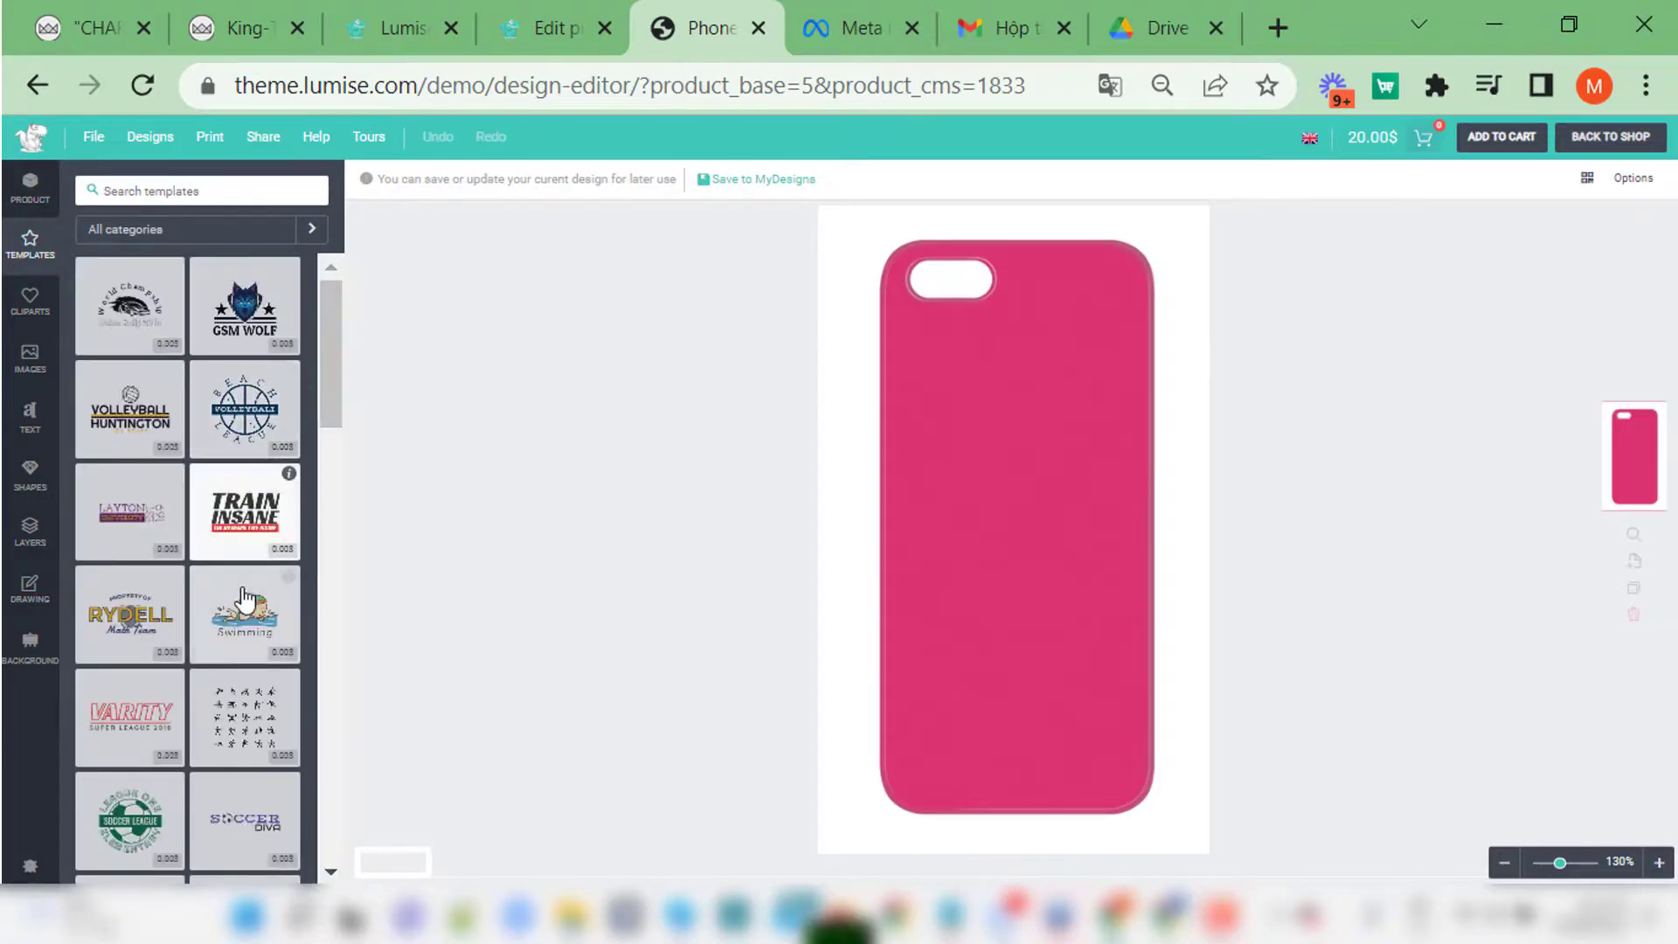
scroll(222, 712, down, 4)
click(263, 717)
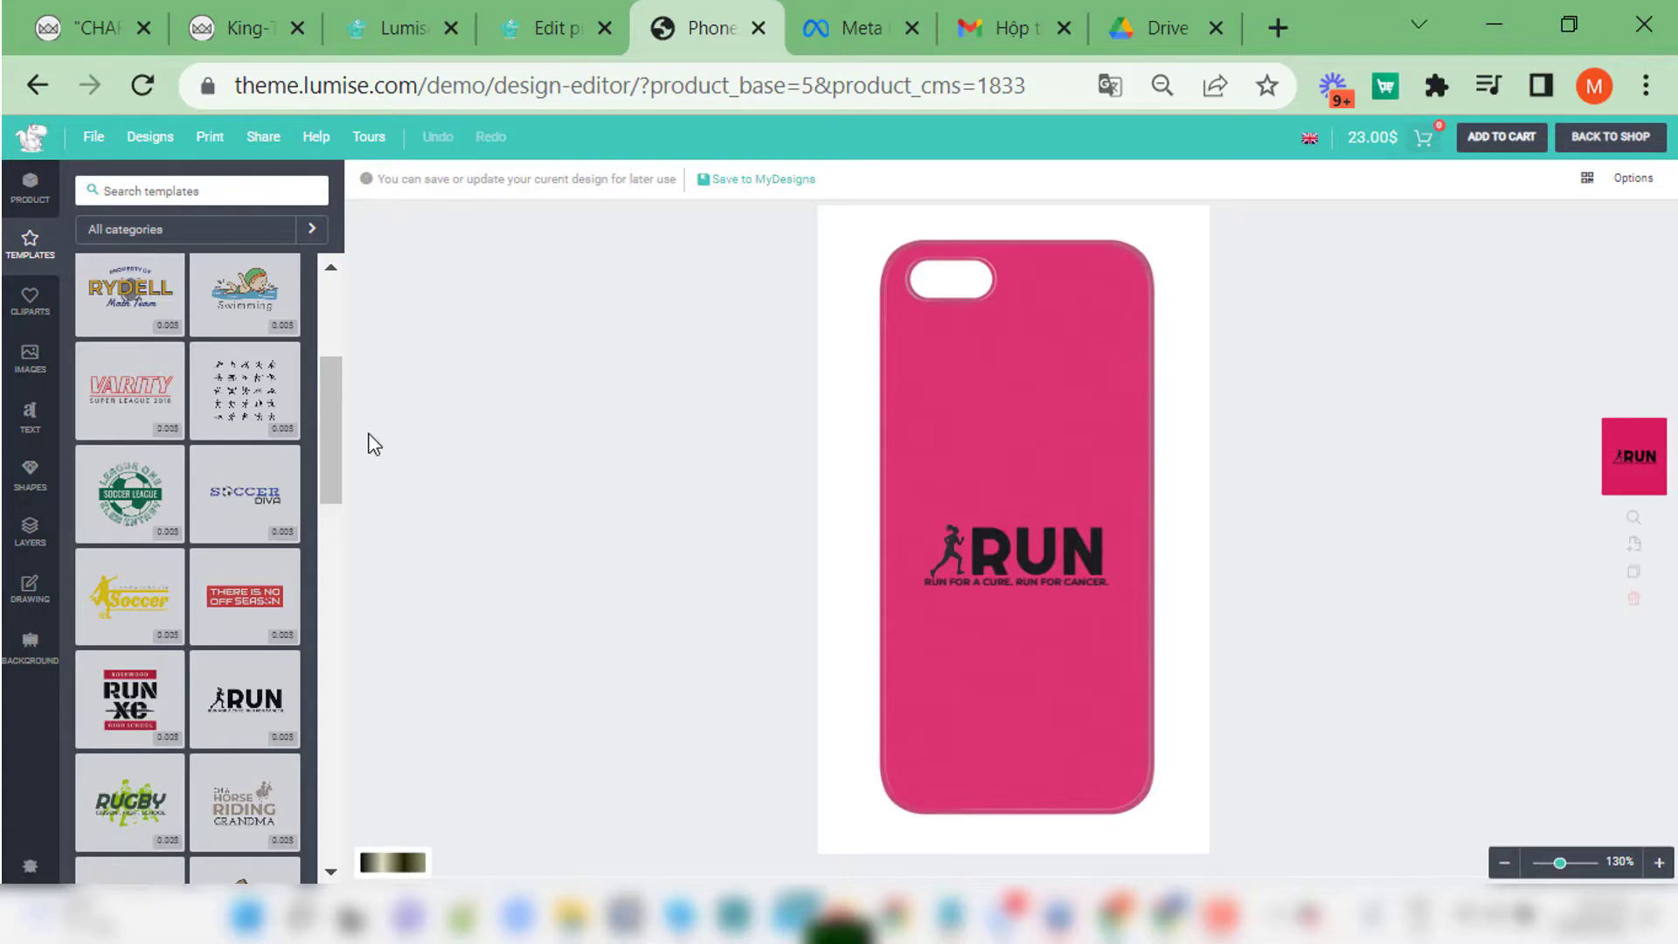
click(210, 137)
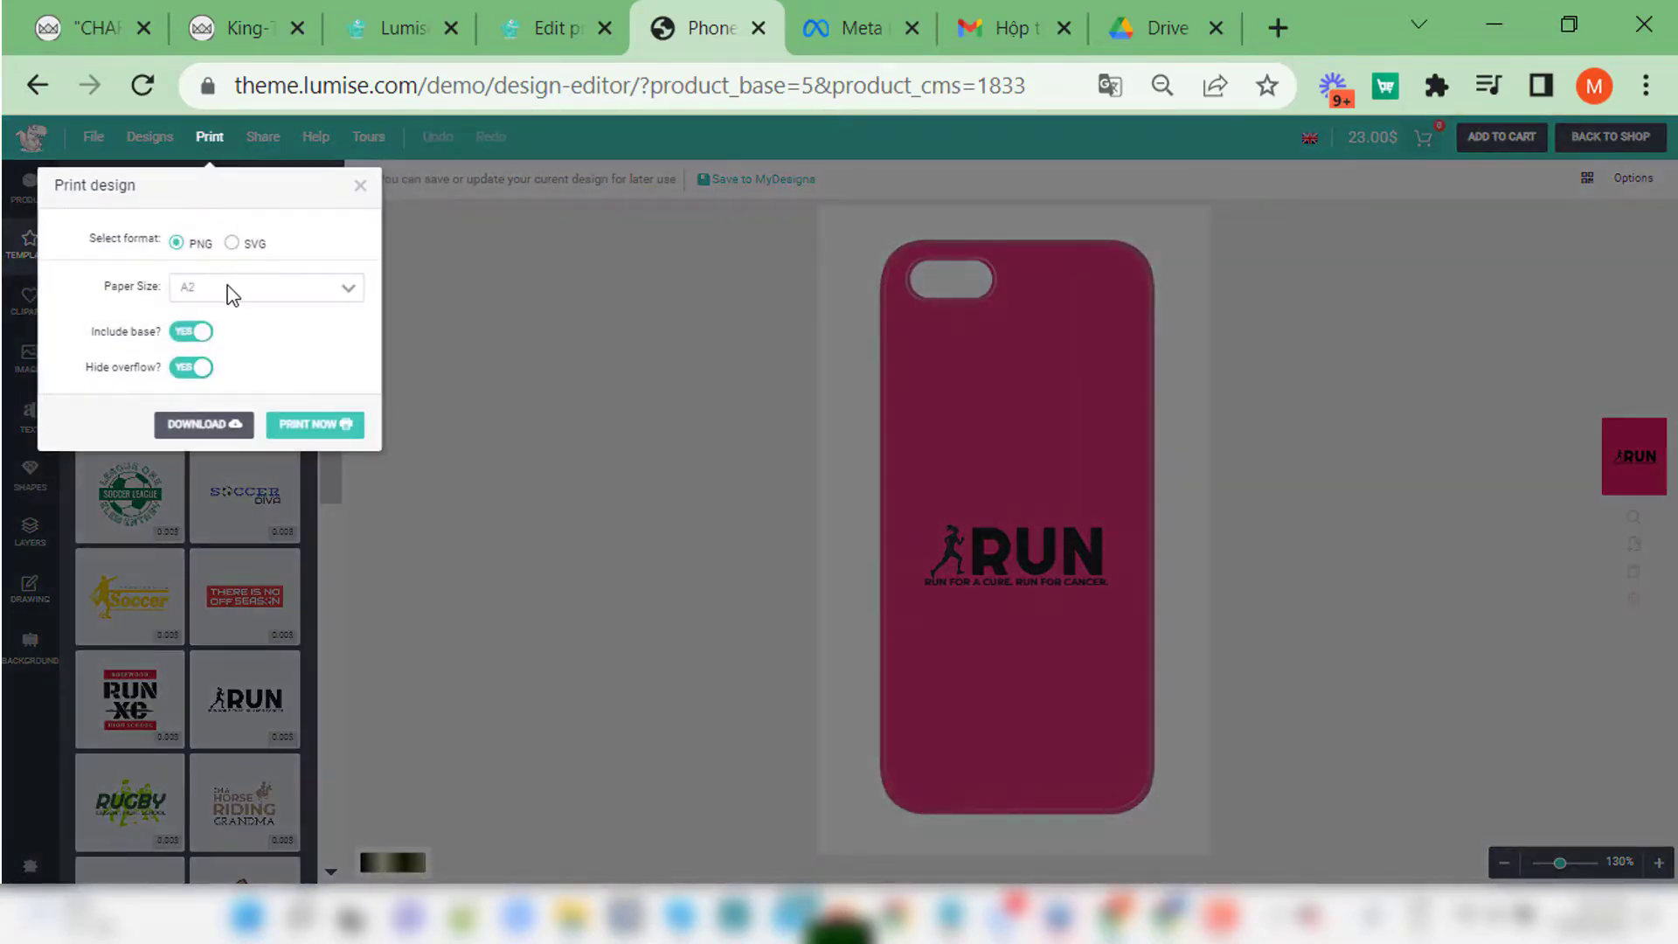